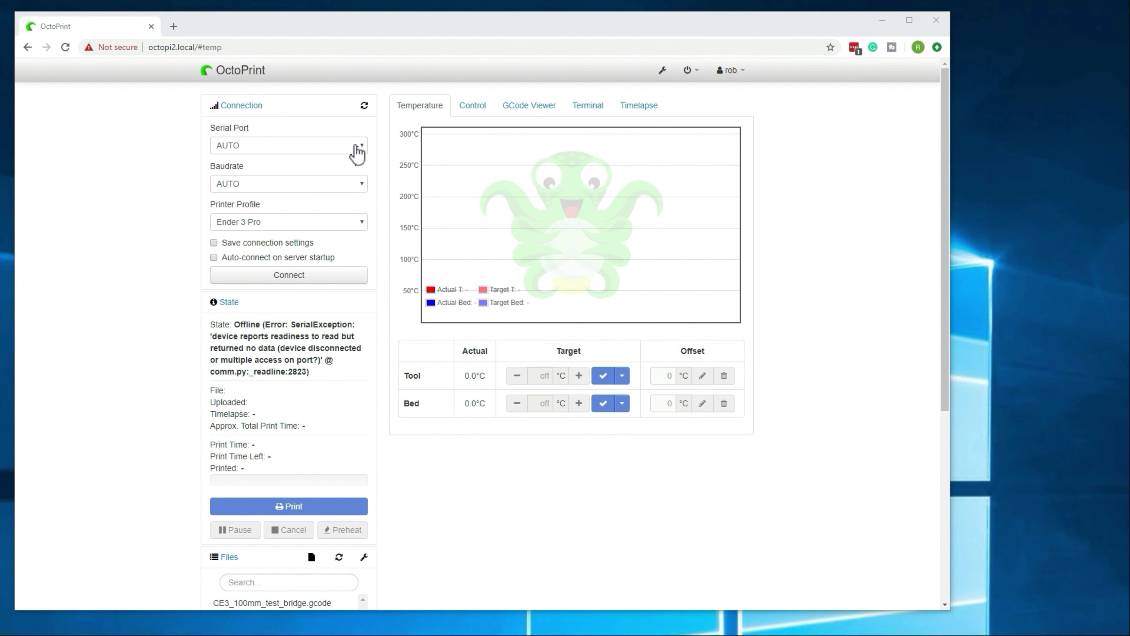
- Connect to the printer with serial port and baud rate on AUTO and the Ender 3 Pro profile, and disconnect it again
left_click(351, 224)
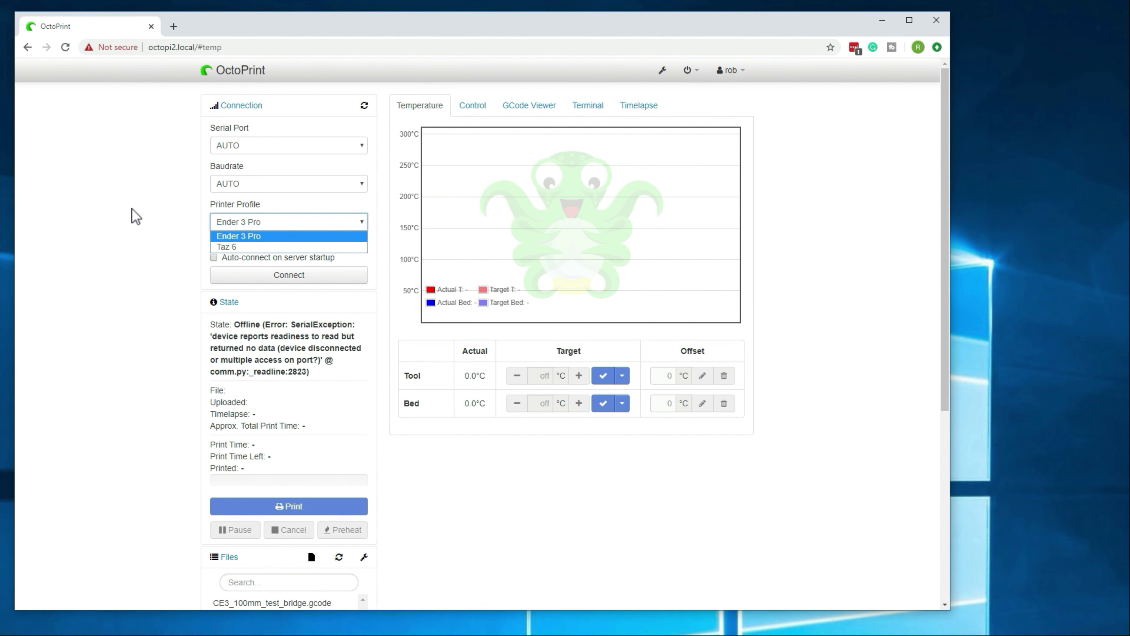
left_click(161, 166)
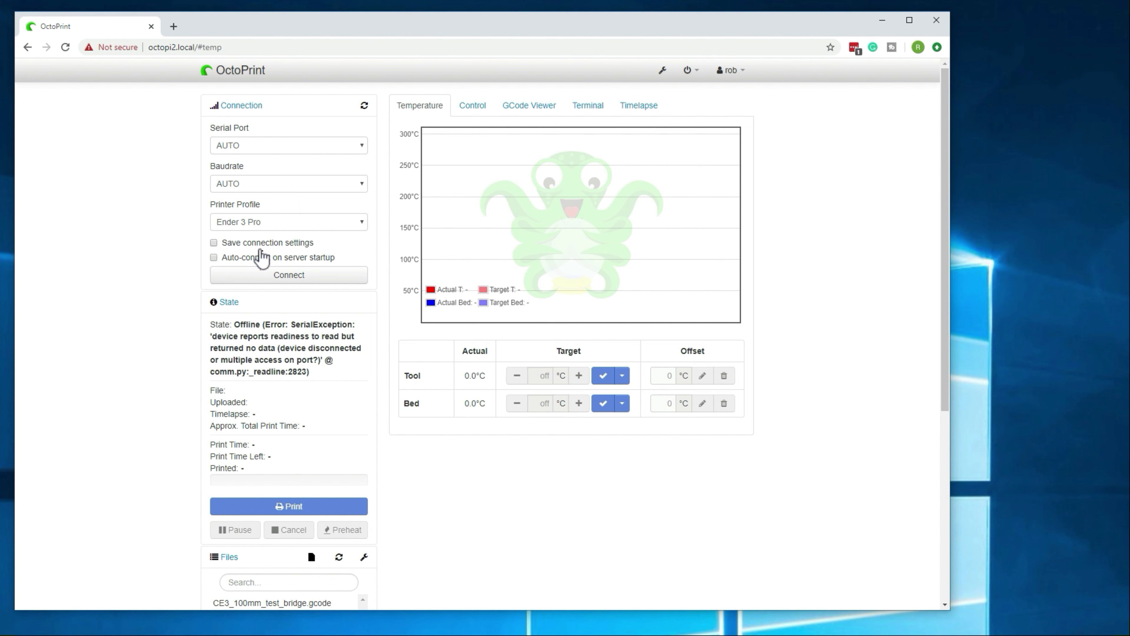
left_click(275, 278)
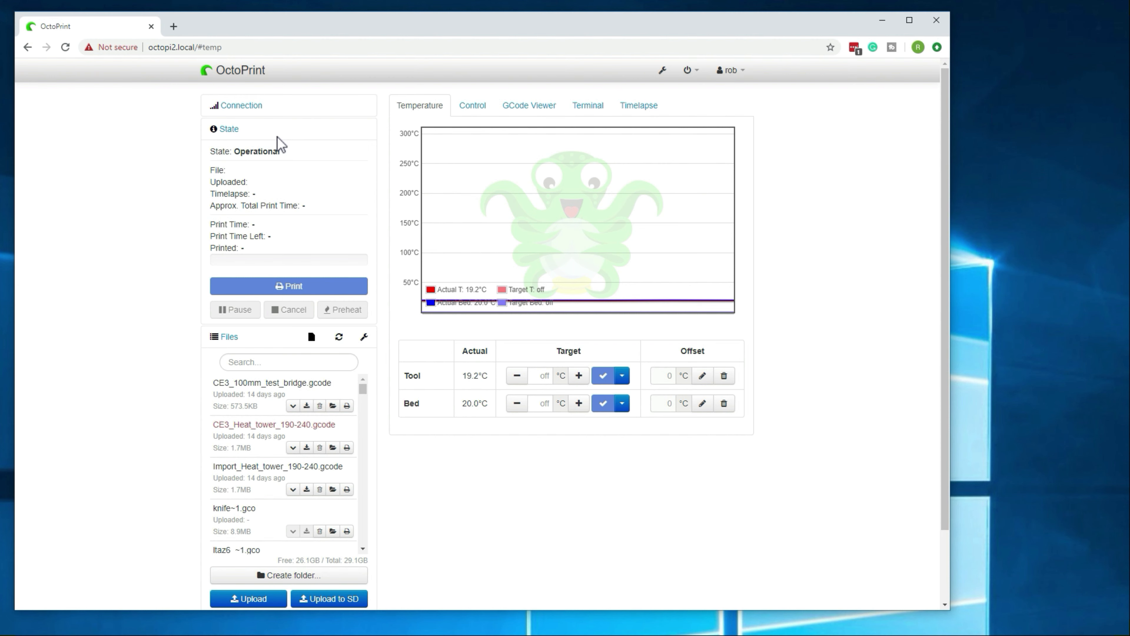
left_click(258, 110)
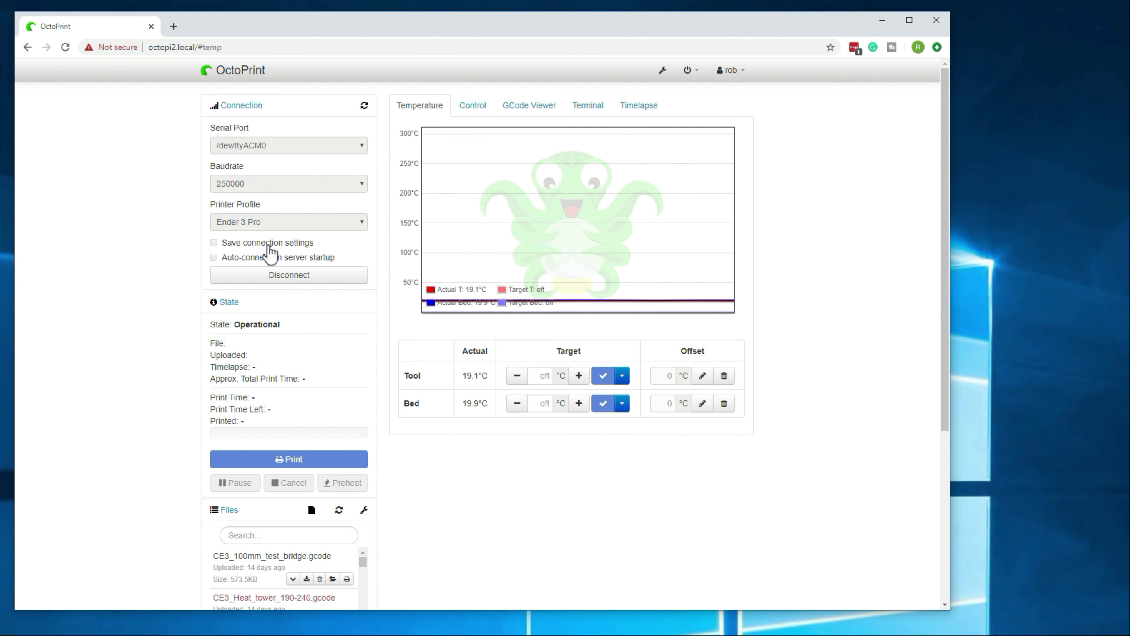
left_click(285, 275)
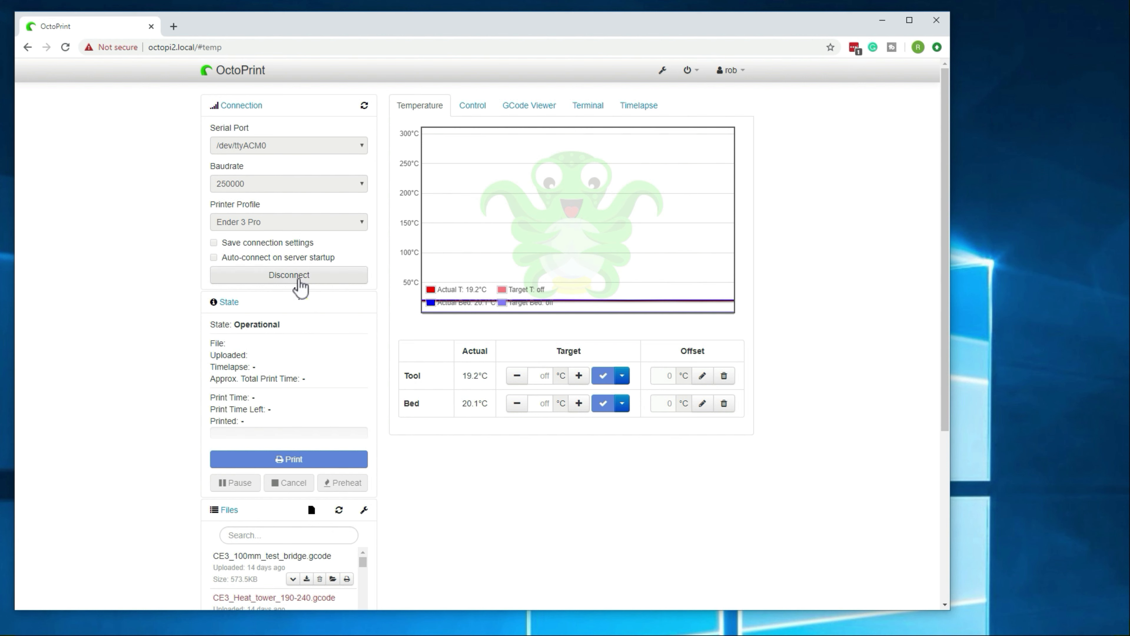
- Connect to the printer through serial port /dev/ttyUSB0 with the baud rate set to AUTO
left_click(358, 147)
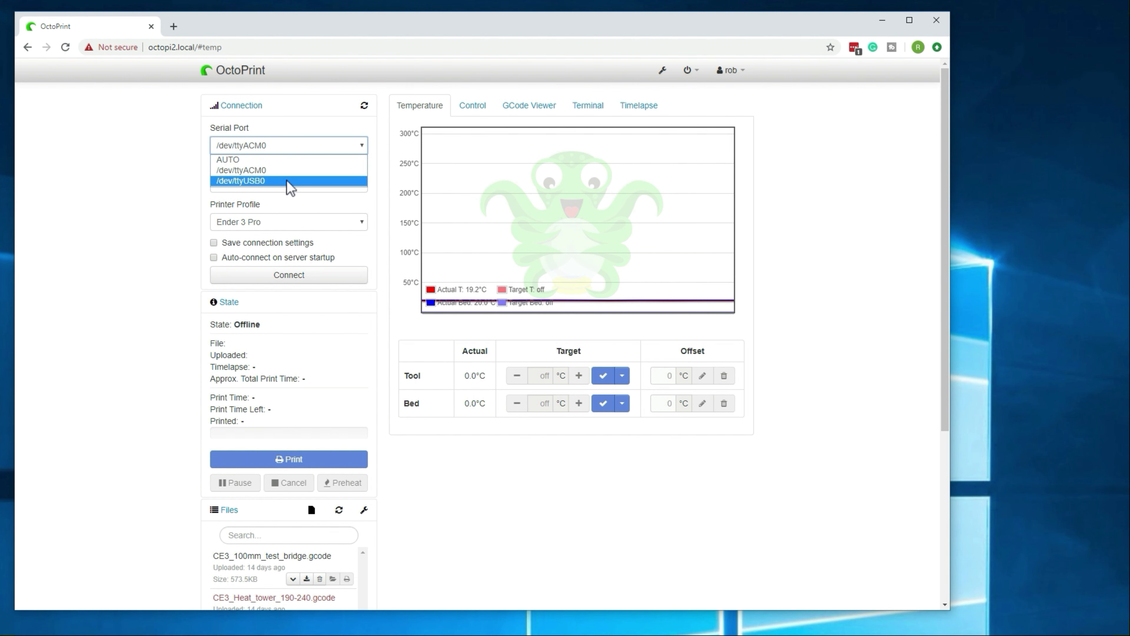
left_click(255, 183)
left_click(272, 186)
left_click(257, 192)
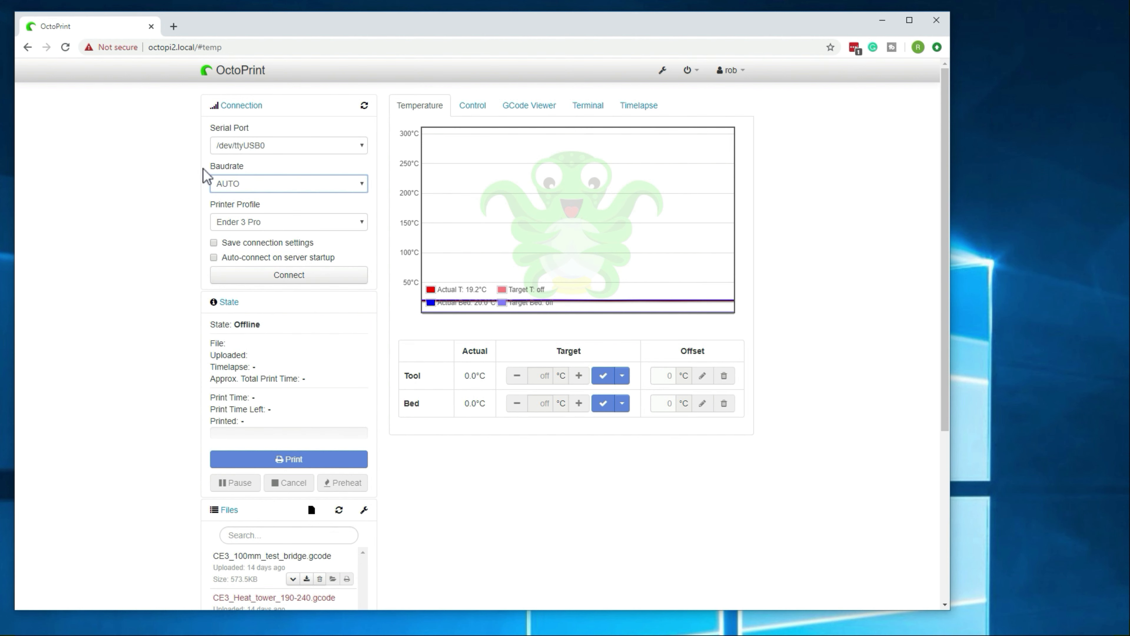
left_click(297, 277)
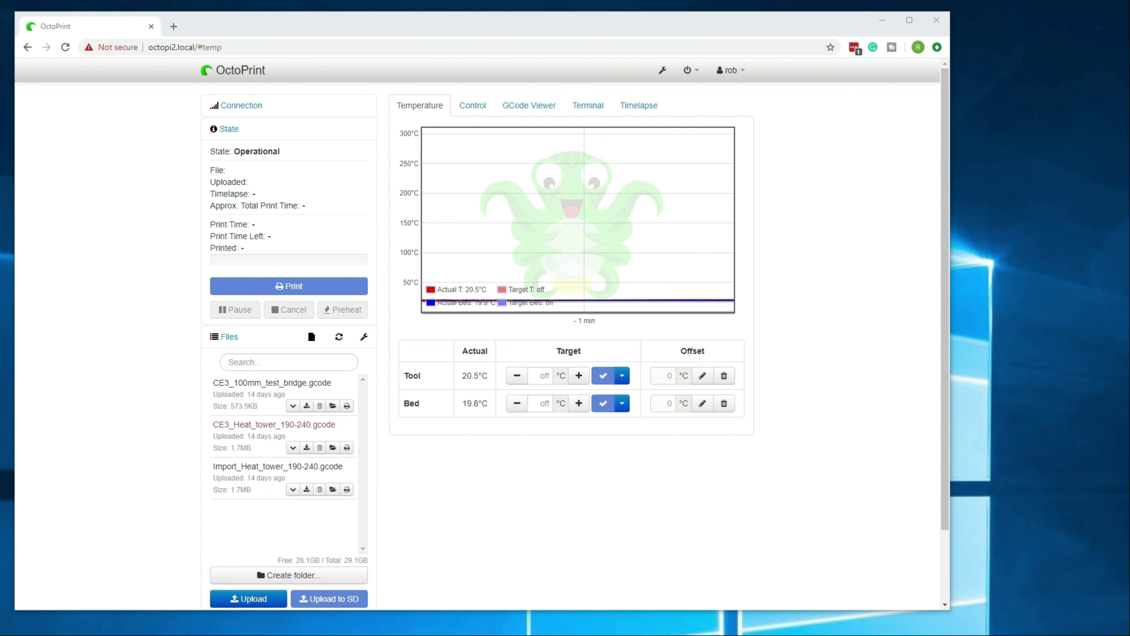
- Load CE3_Heat_tower_190-240.gcode as the print file and switch back to CE3_100mm_test_bridge.gcode
left_click(269, 392)
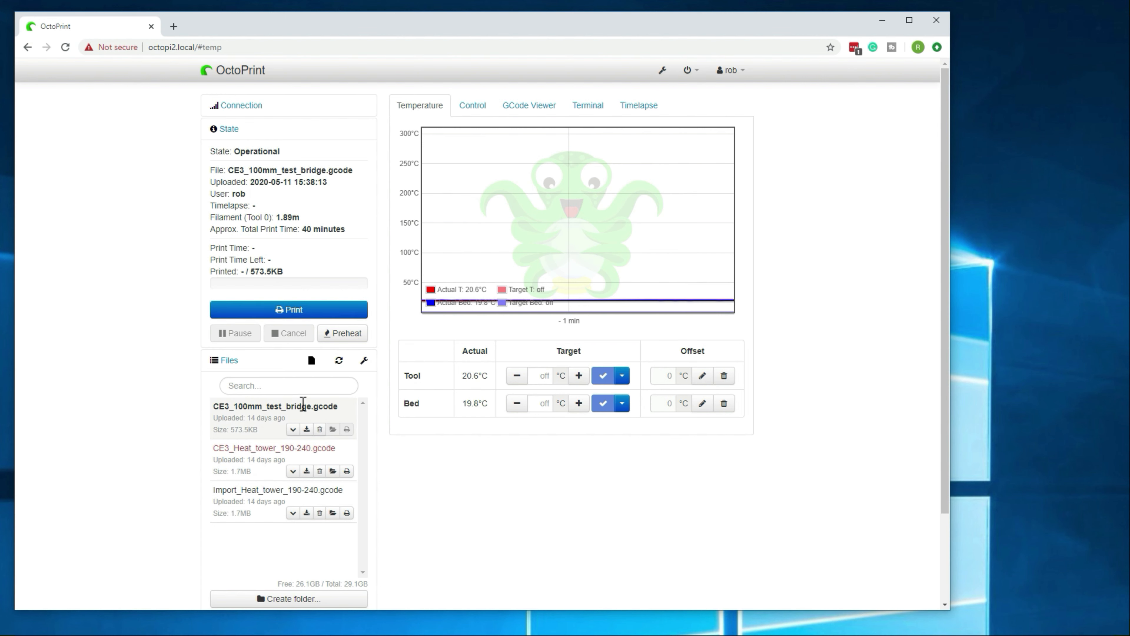
left_click(333, 470)
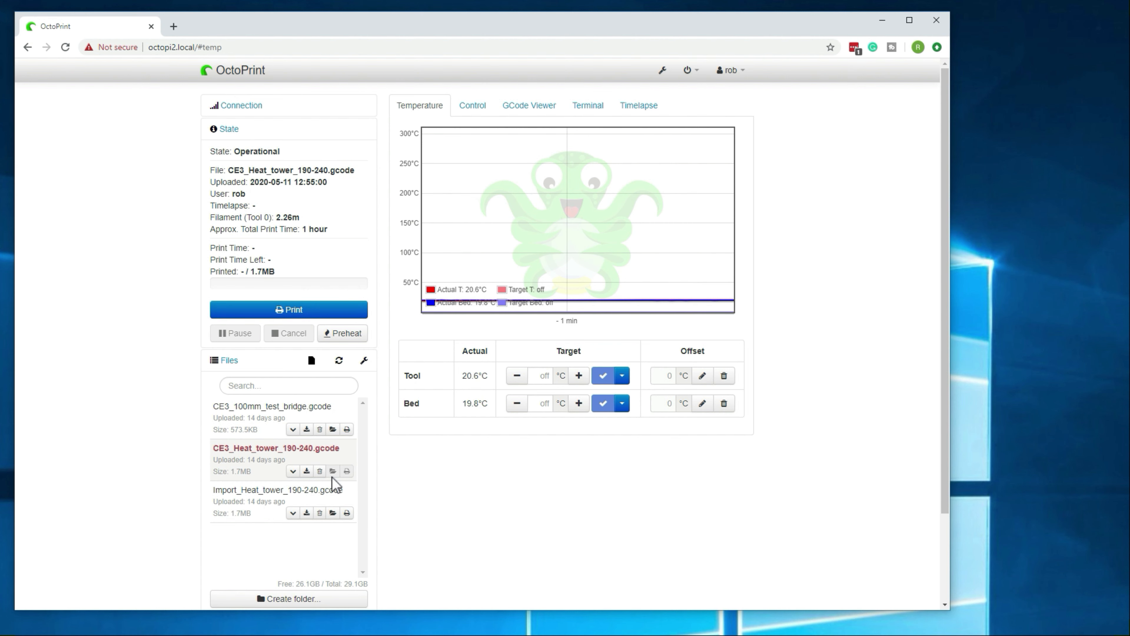
left_click(333, 430)
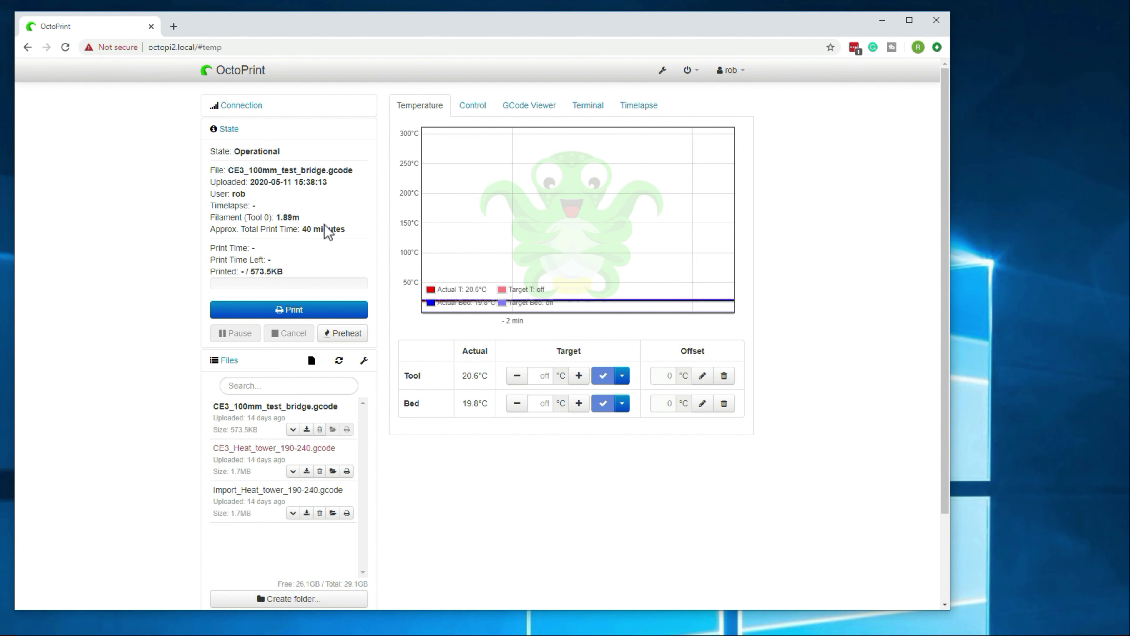
mouse_move(326, 227)
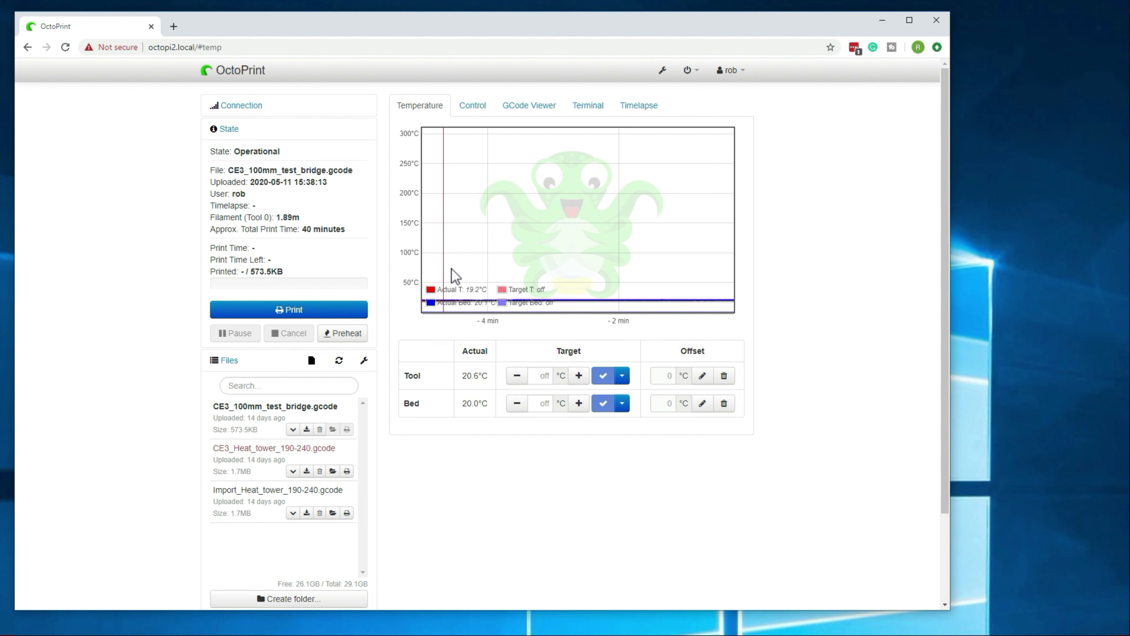
- Set the tool's target temperature to the PLA preset of 180°C
left_click_drag(413, 375, 433, 377)
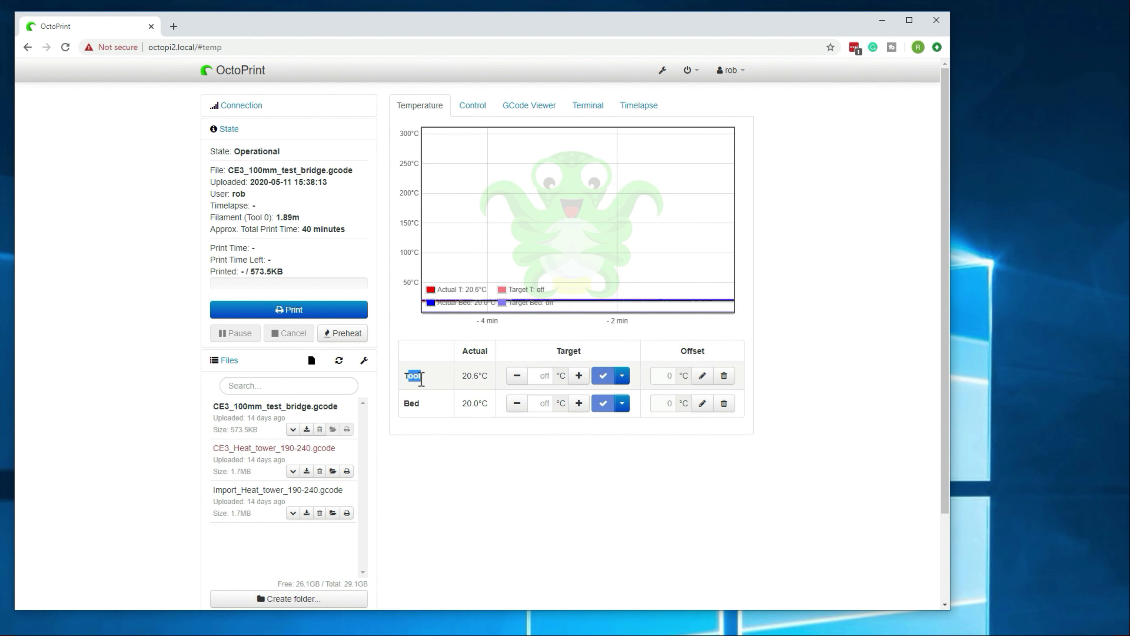
double_click(411, 403)
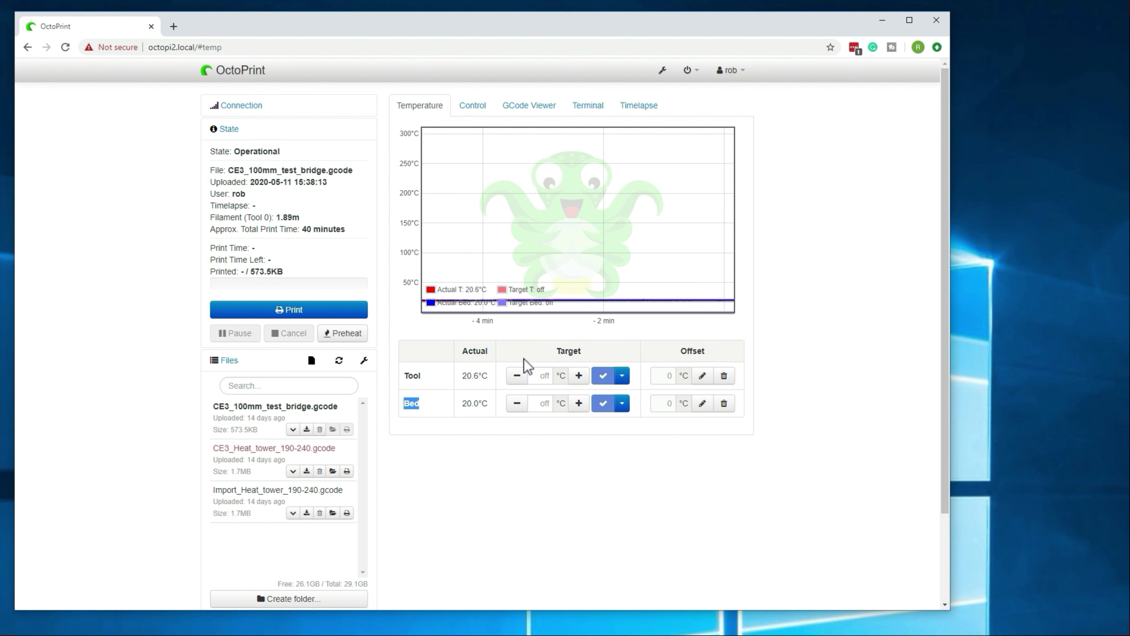
left_click(622, 379)
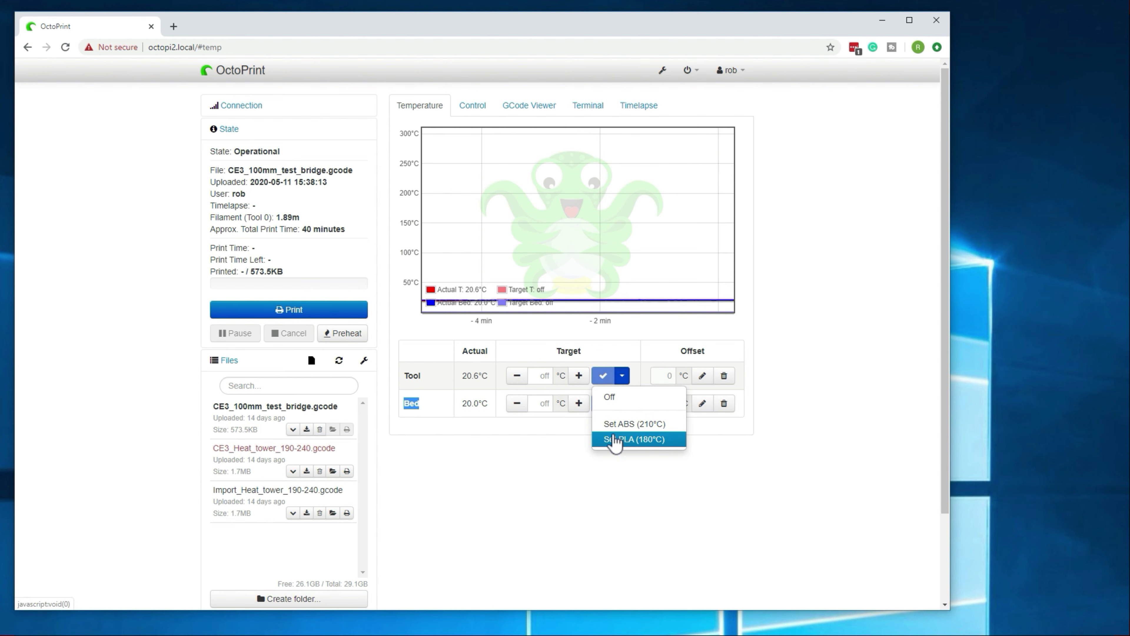
left_click(636, 439)
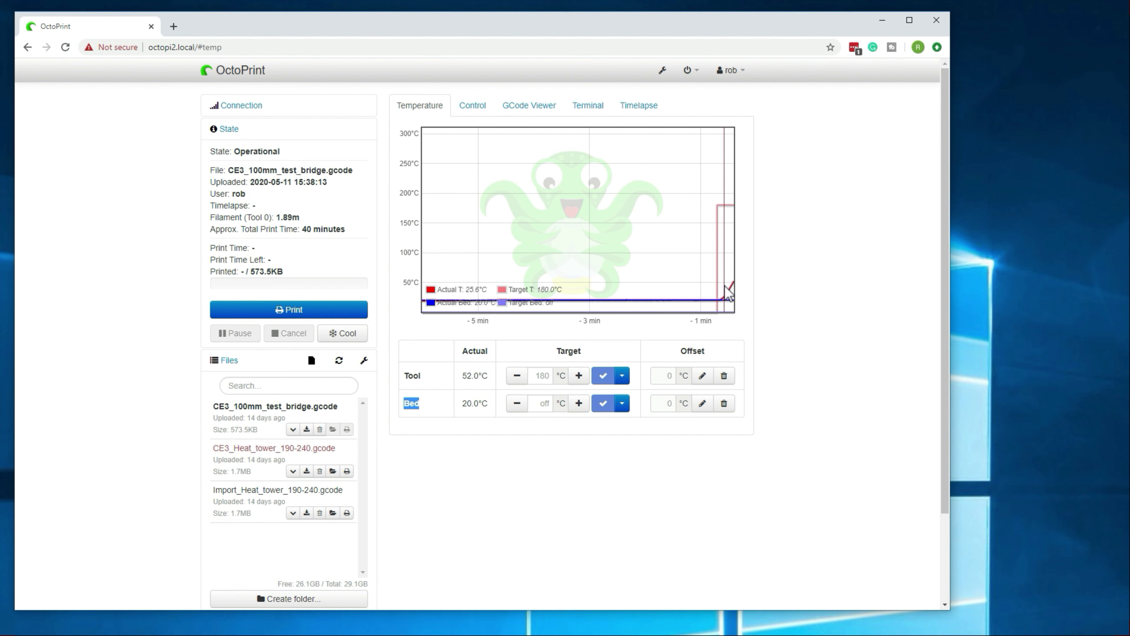
- Switch the tool's target temperature off and check the temperature presets available for the bed
left_click(621, 378)
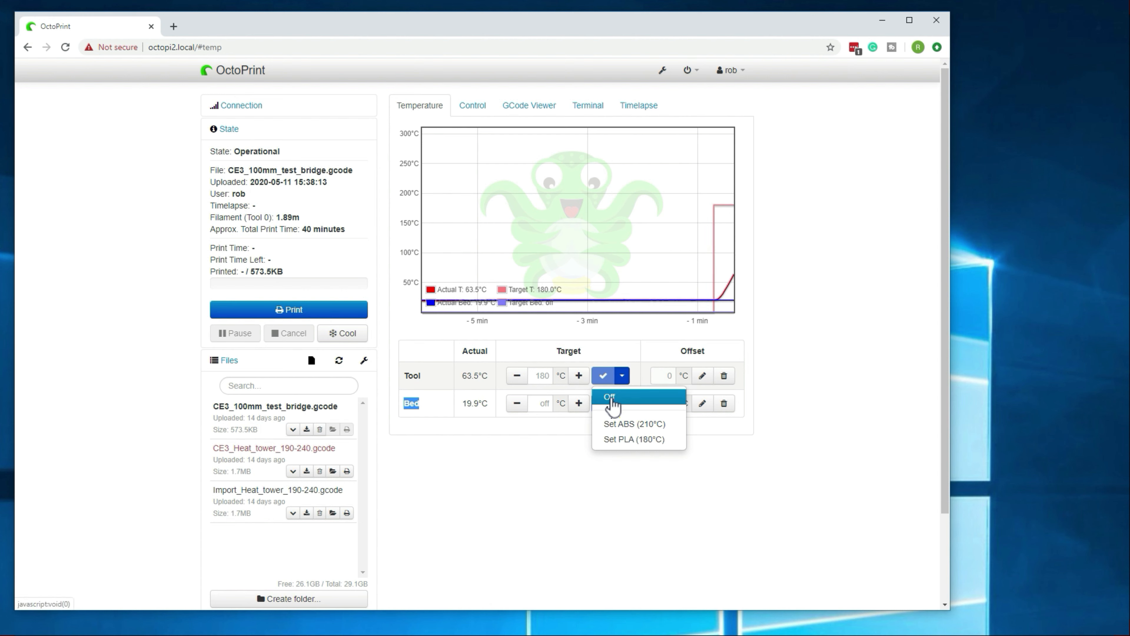
left_click(612, 397)
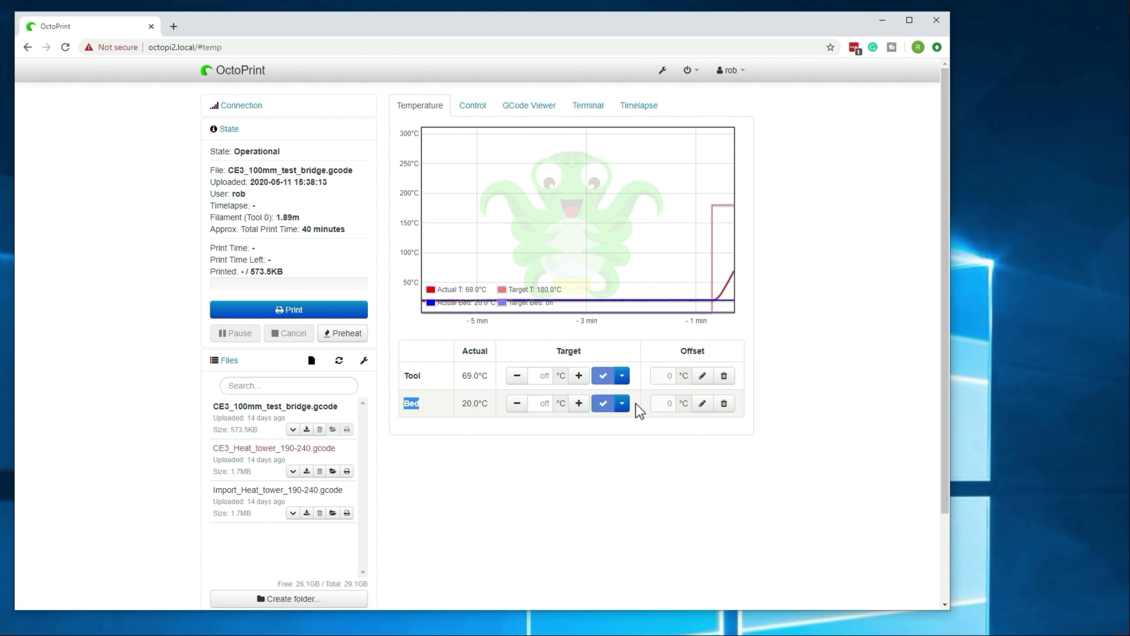
left_click(622, 403)
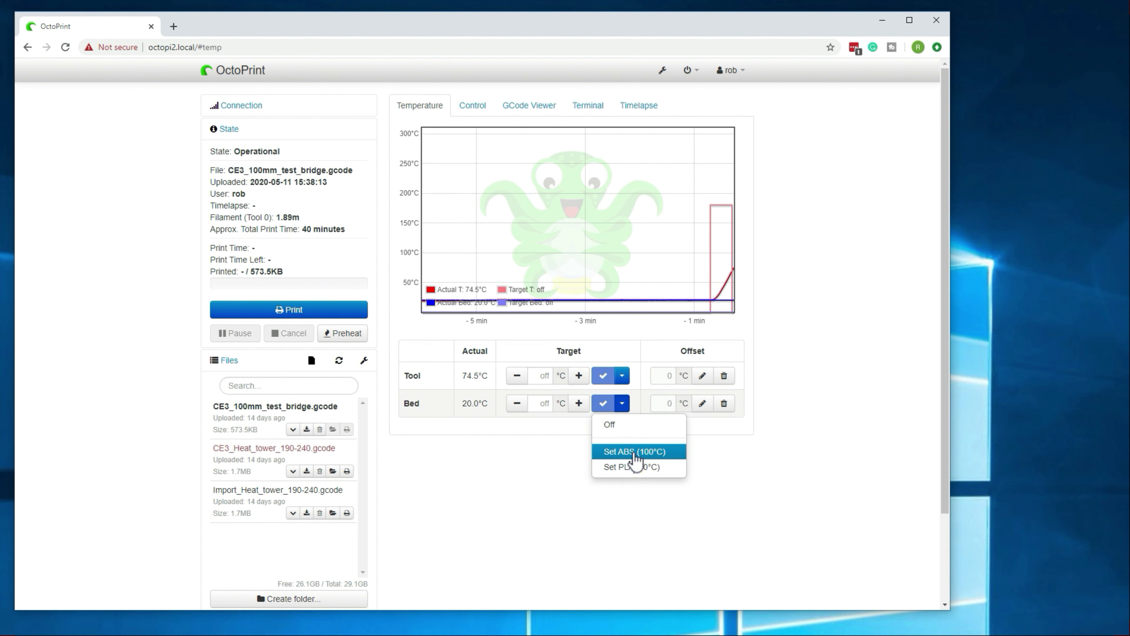
left_click(555, 476)
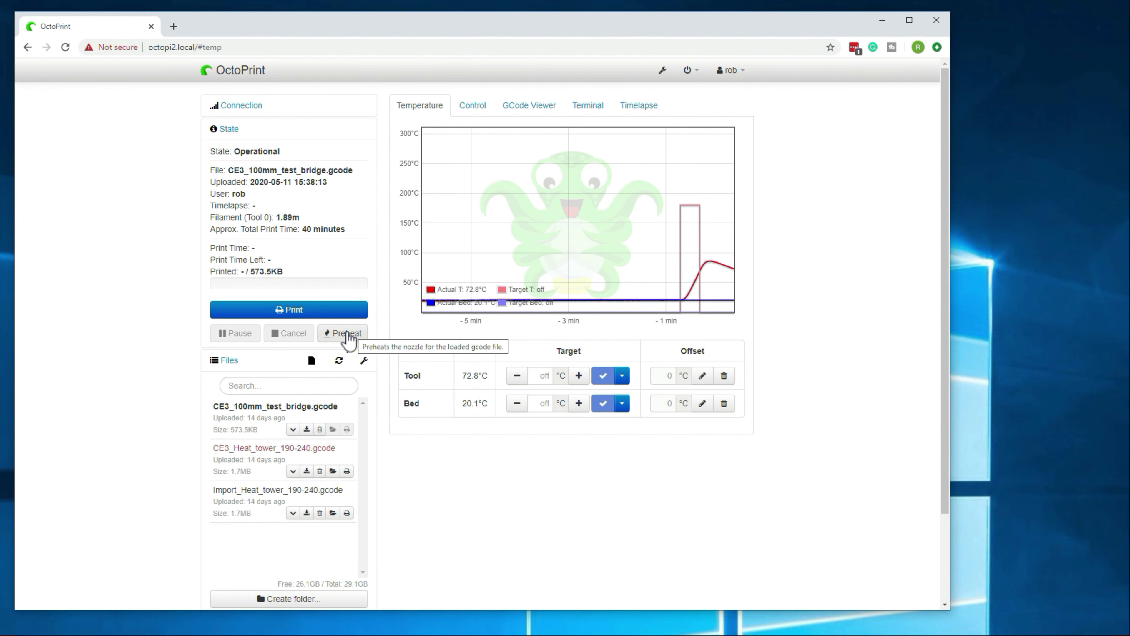
- Upload the file CE3_Baby_Yoda_v2.2.gcode to the OctoPrint file list
scroll(121, 508, "down", 3)
scroll(121, 508, "up", 3)
scroll(121, 507, "down", 3)
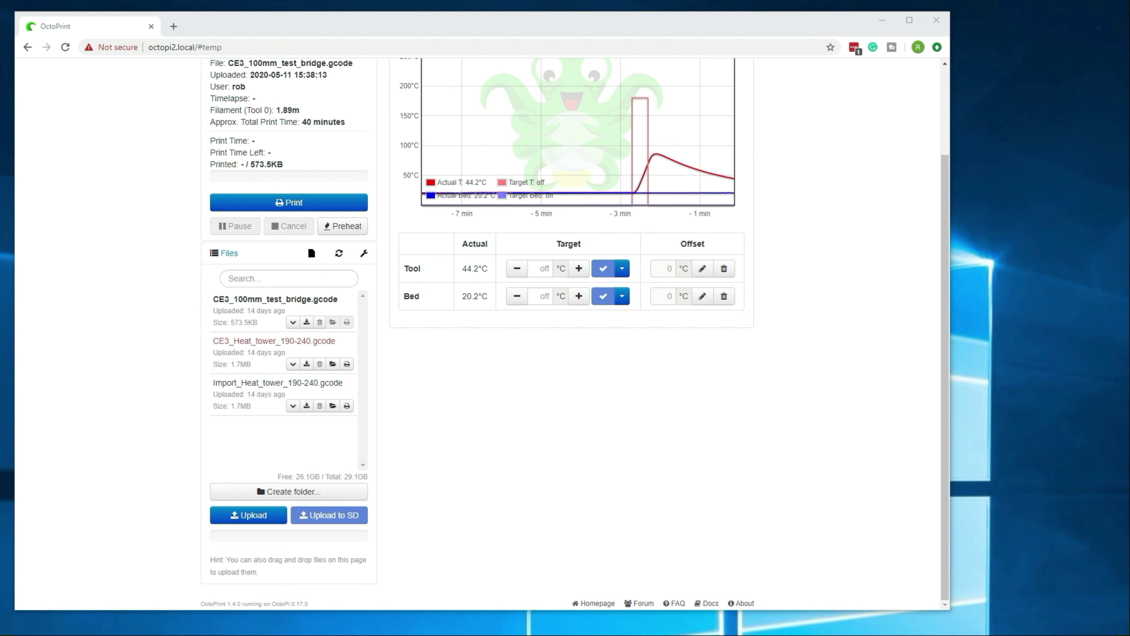
left_click_drag(479, 632, 295, 440)
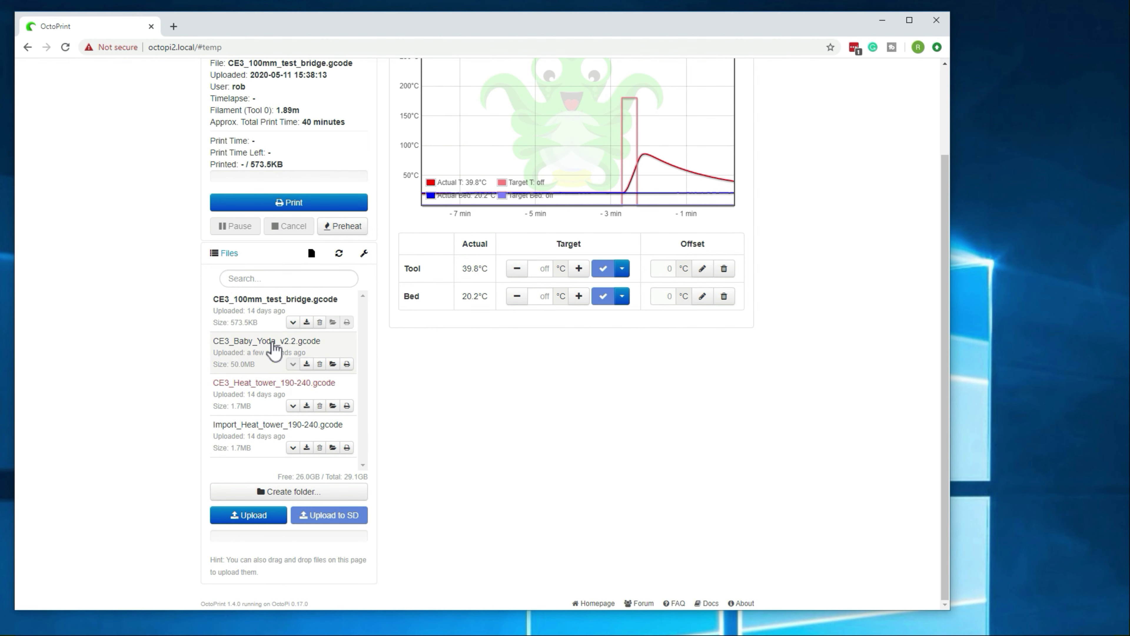
- Load CE3_Baby_Yoda_v2.2.gcode to check its timelapse and print time details, and reload CE3_100mm_test_bridge.gcode
left_click(332, 364)
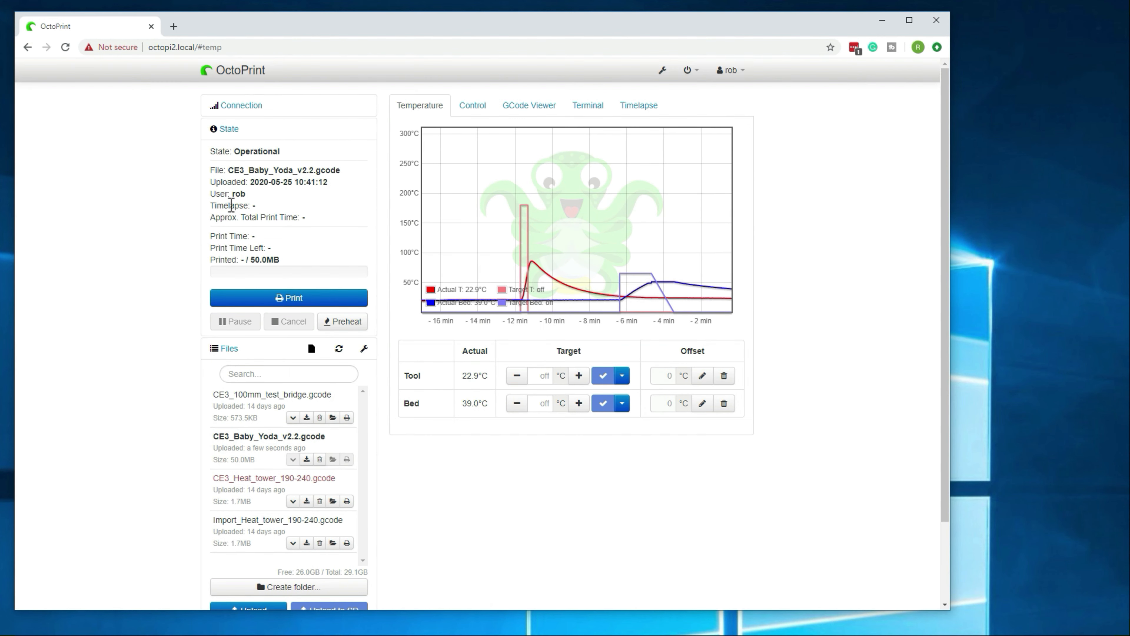
mouse_move(230, 205)
left_mouse_down()
mouse_move(350, 222)
mouse_move(209, 204)
left_mouse_up()
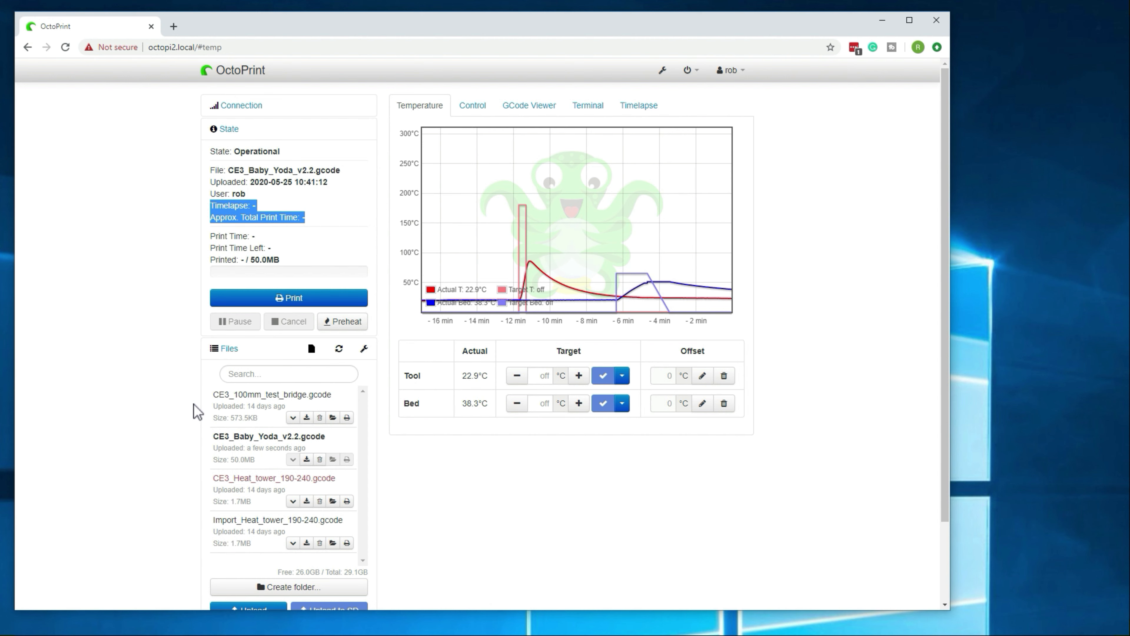
left_click(332, 418)
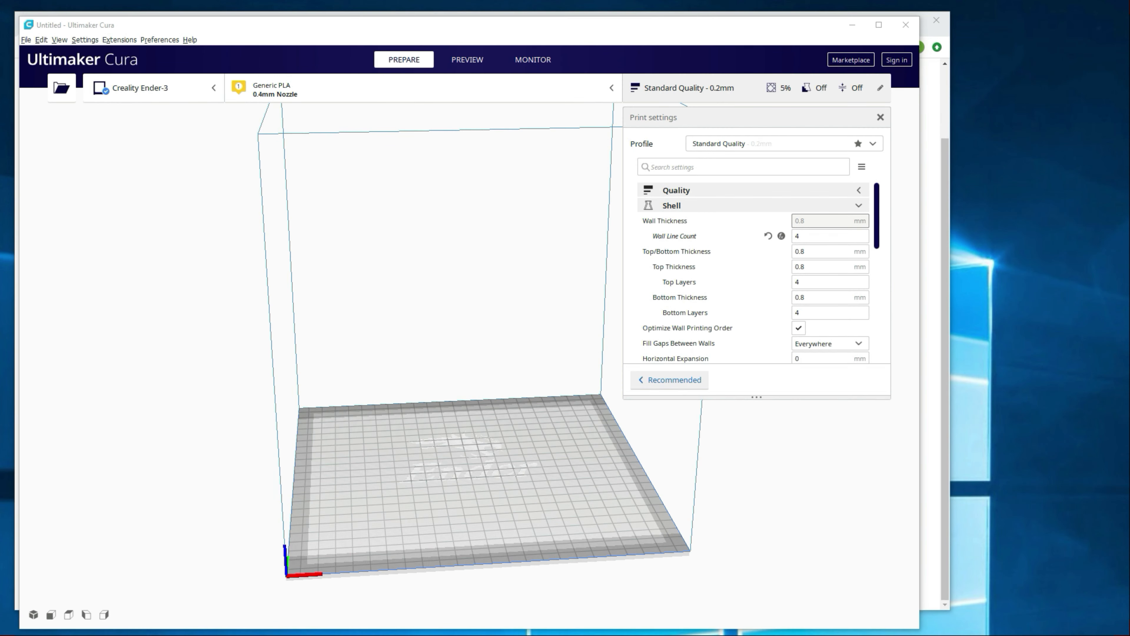
- In Ultimaker Cura, add the Baby Yoda model to the build plate and slice it with the current settings
left_click_drag(1001, 401, 479, 445)
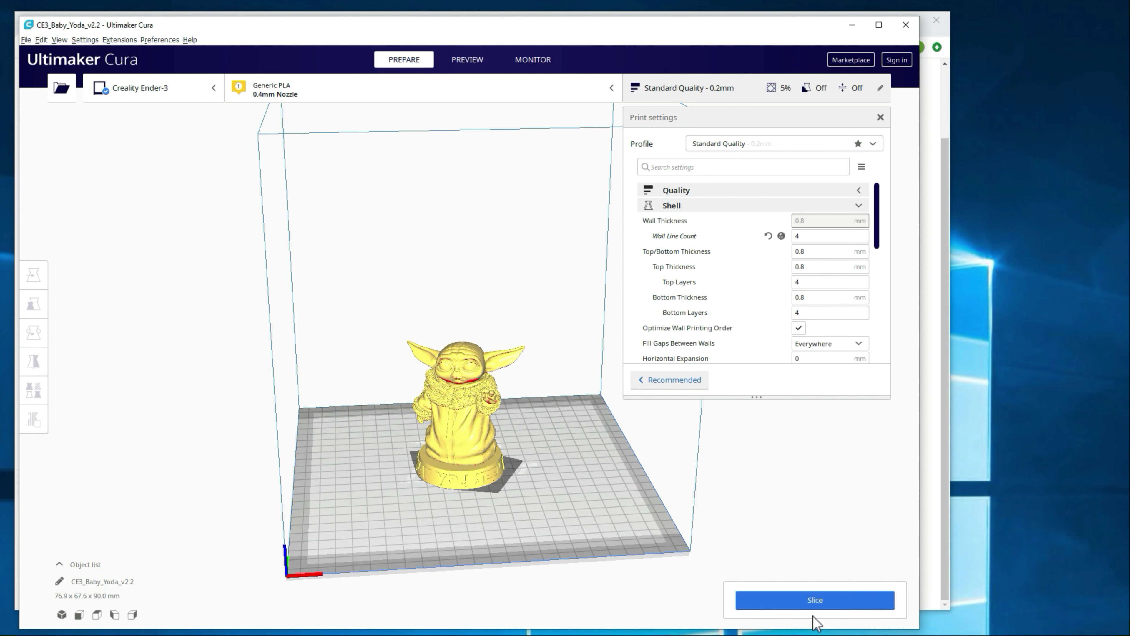
left_click(824, 600)
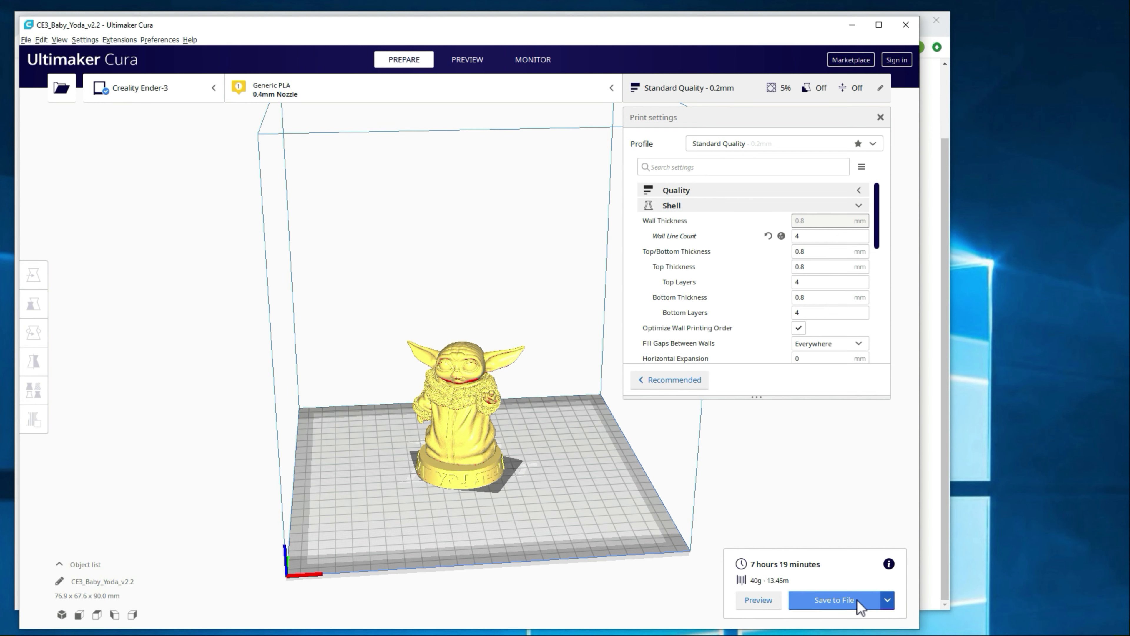
- Change the output method to Print with OctoPrint and send the sliced Baby Yoda model to the printer
left_click(887, 601)
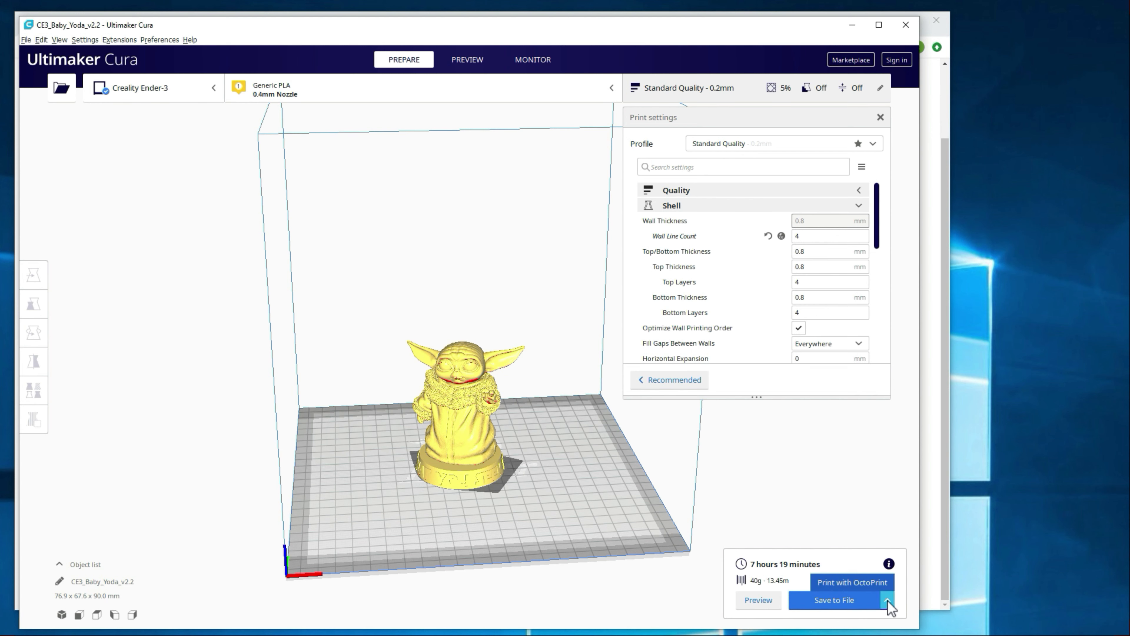
left_click(848, 584)
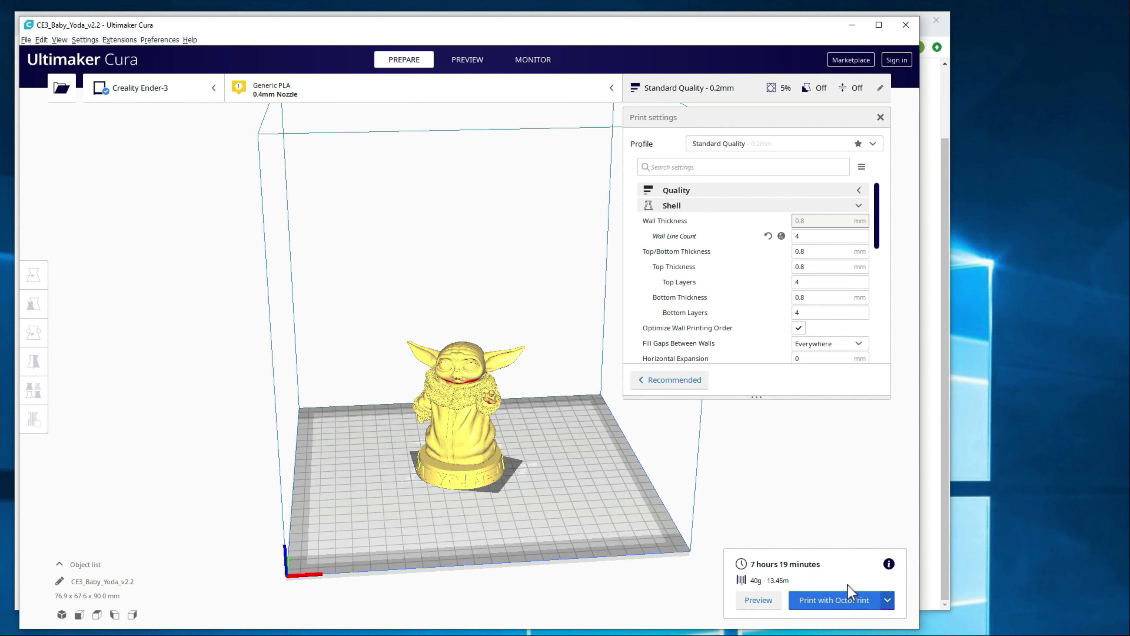
left_click(833, 601)
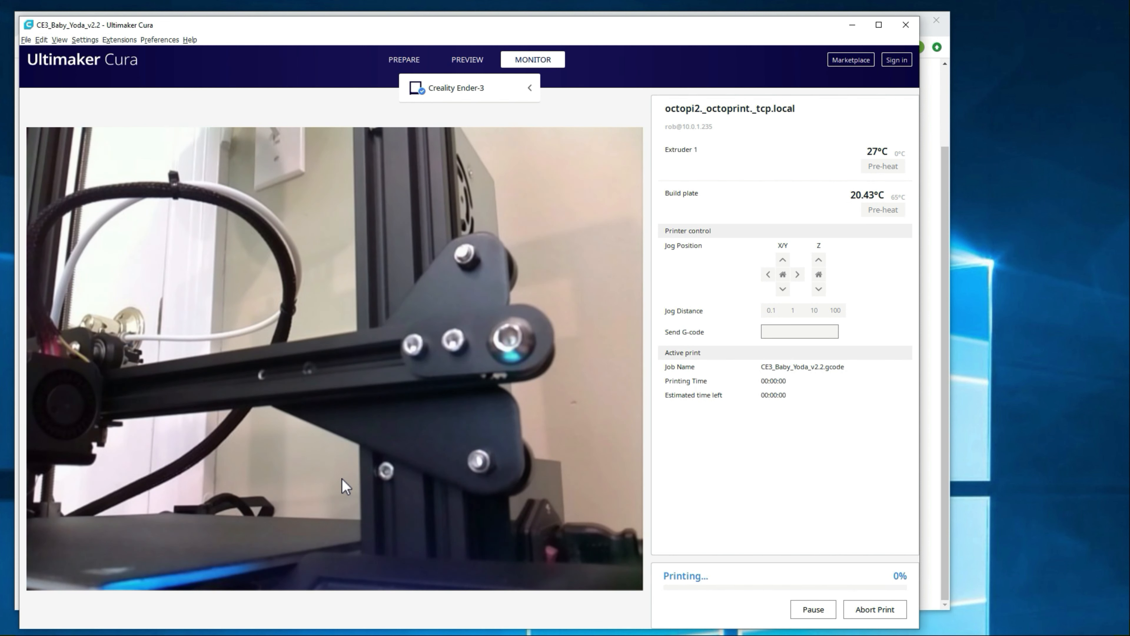
- Return to OctoPrint in the browser and cancel the running CE3_Baby_Yoda_v2.2.gcode print
left_click(853, 27)
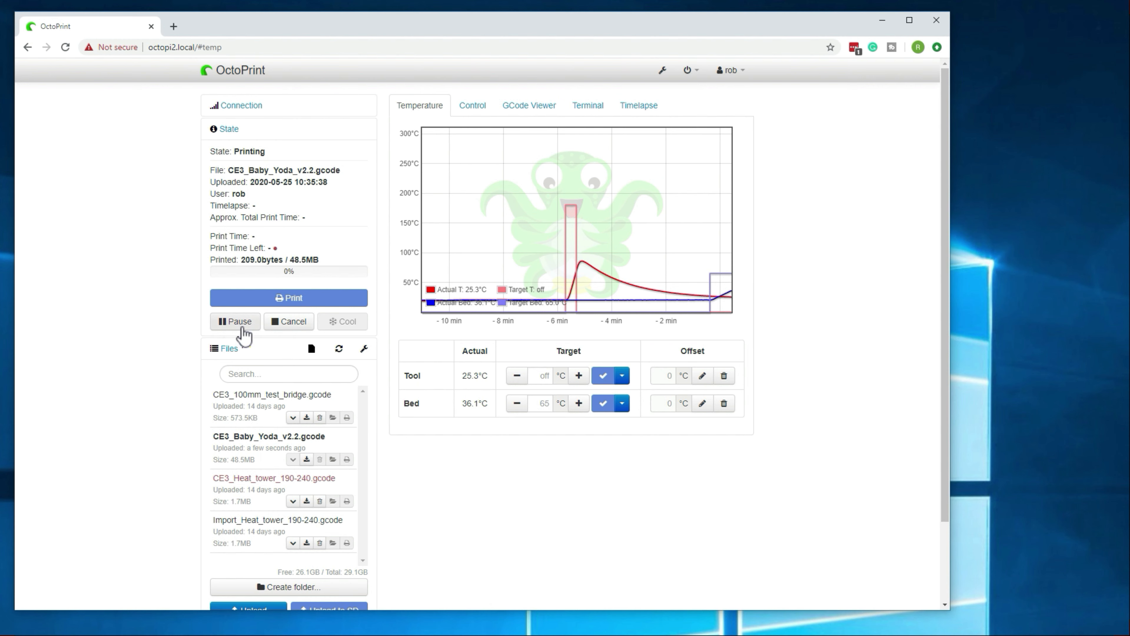
left_click(298, 323)
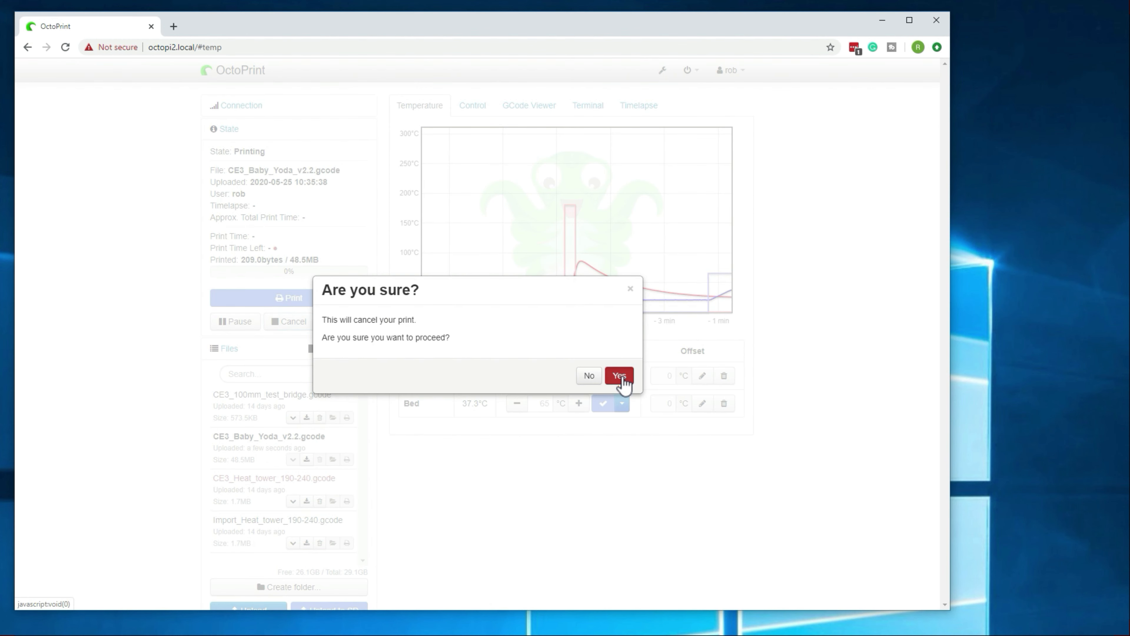
left_click(620, 376)
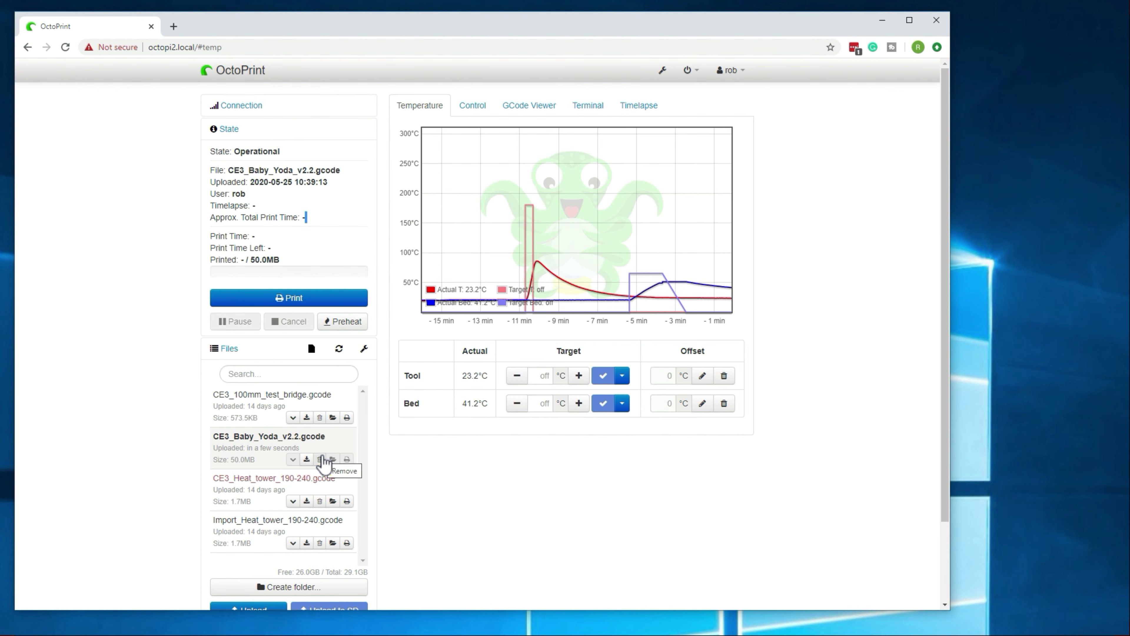
- Open the printer's motion controls and jog the Y axis once in the positive direction with a step of 10
left_click(476, 106)
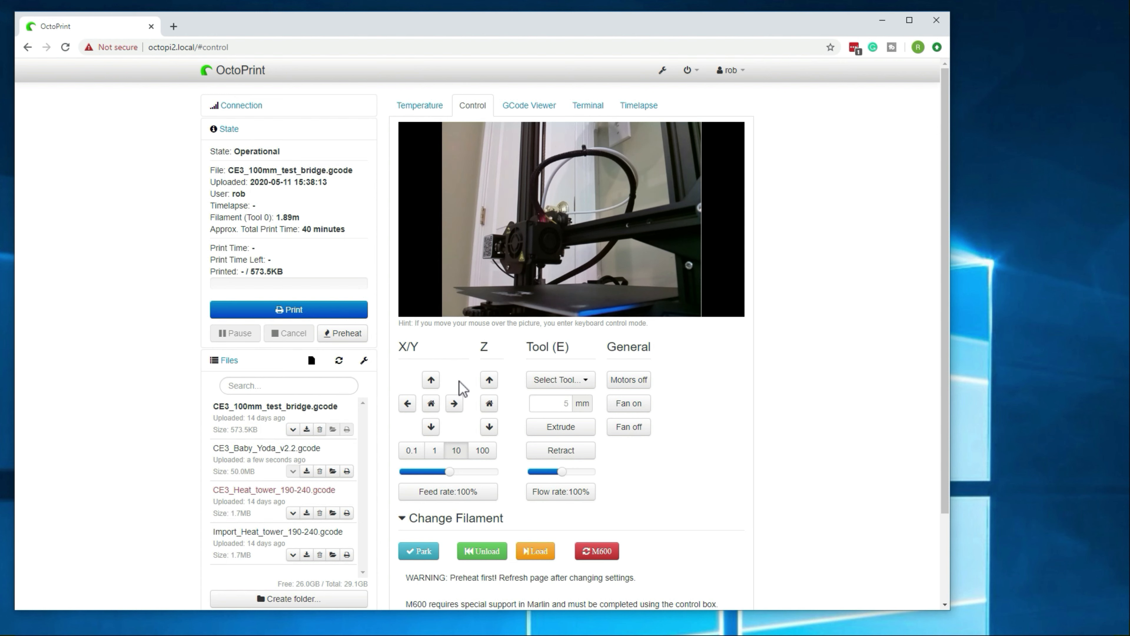
left_click(431, 381)
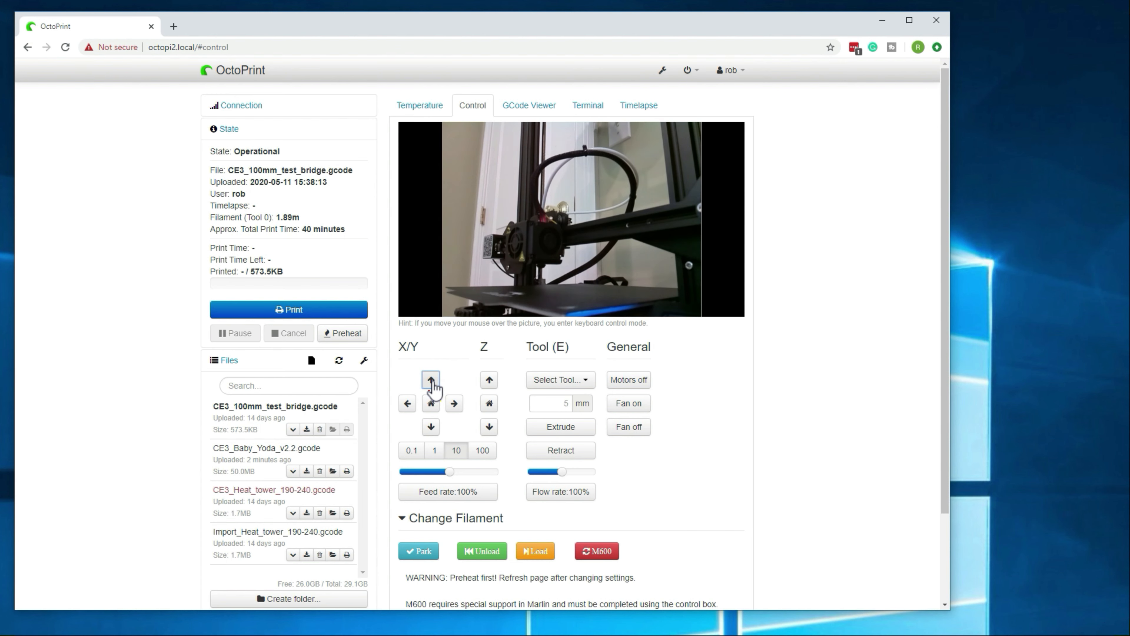
- With a step of 10, jog the Y axis once negative, the X axis once positive, and the Z axis up and down
mouse_move(499, 315)
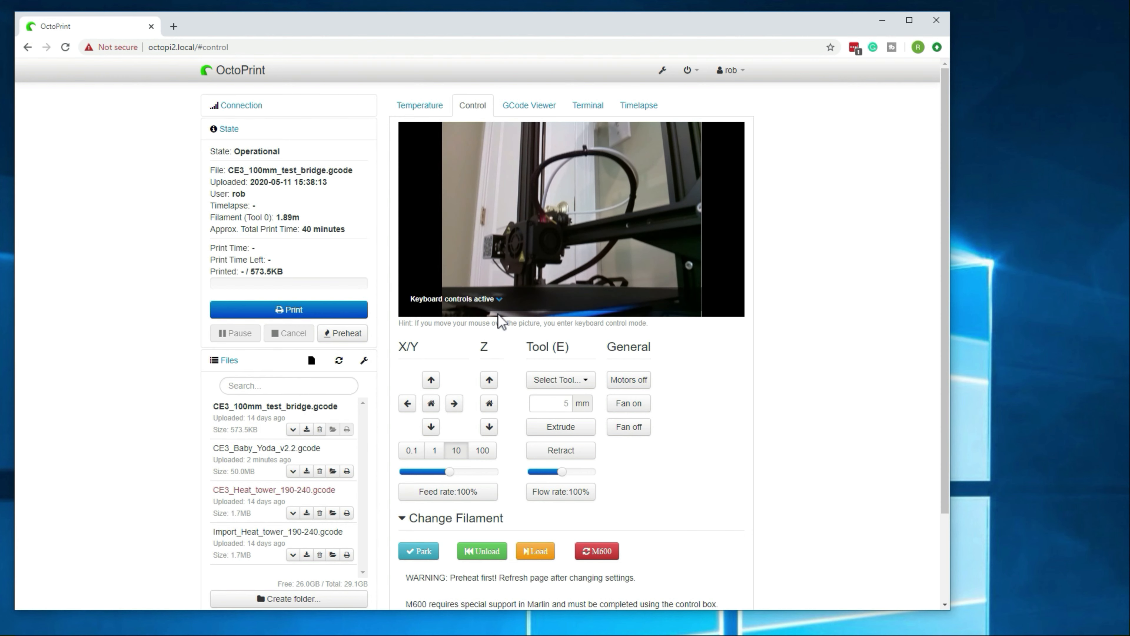
left_click(431, 427)
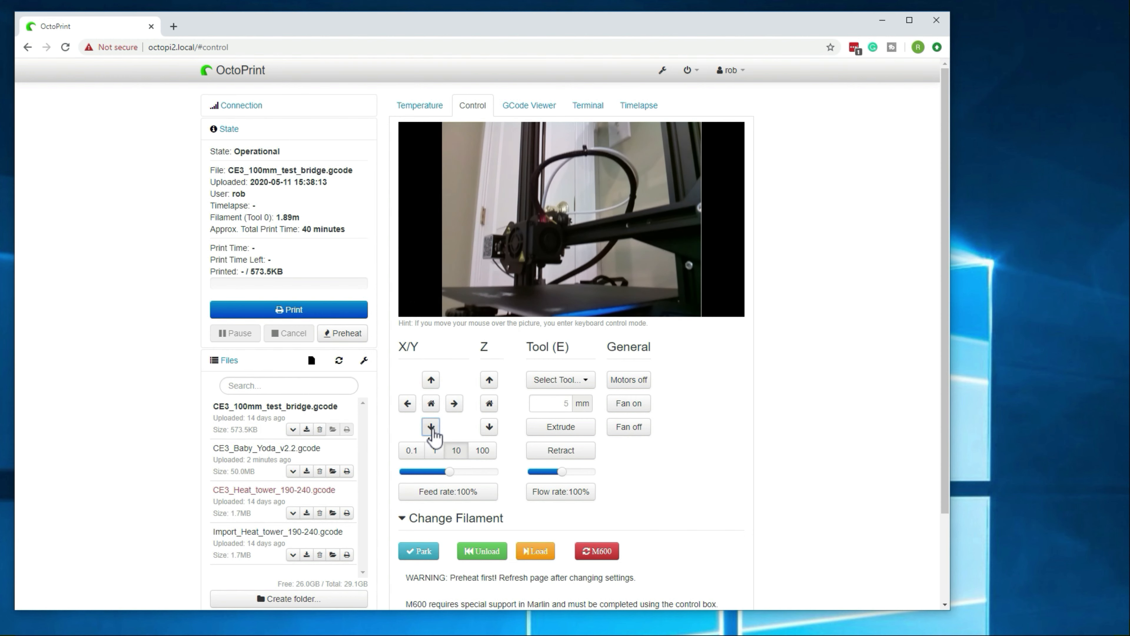
left_click(454, 404)
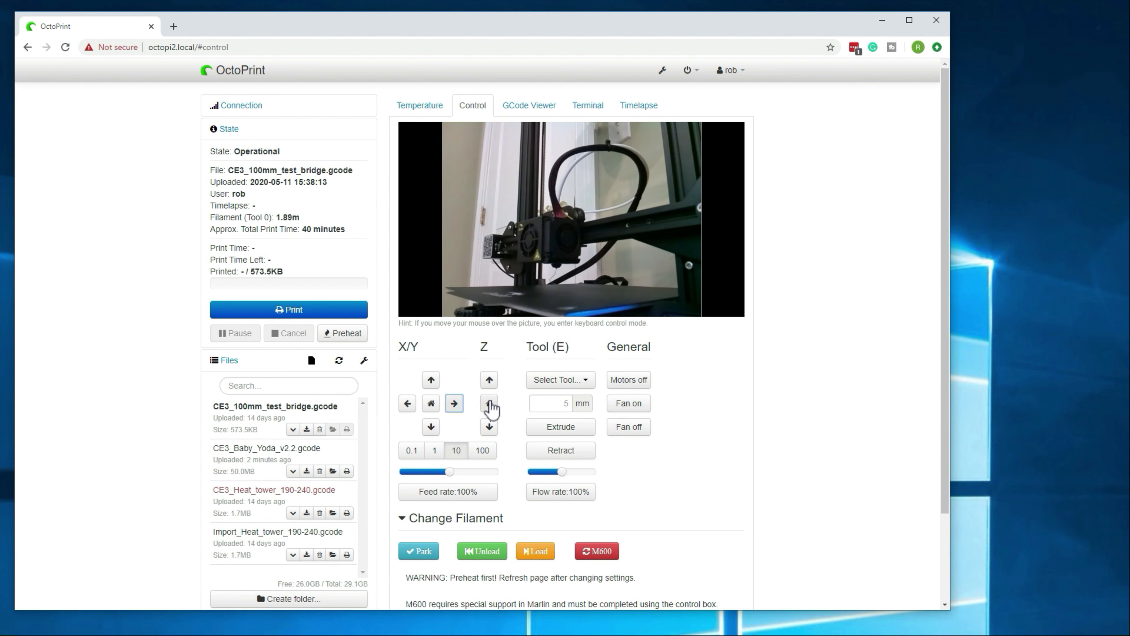
left_click(489, 380)
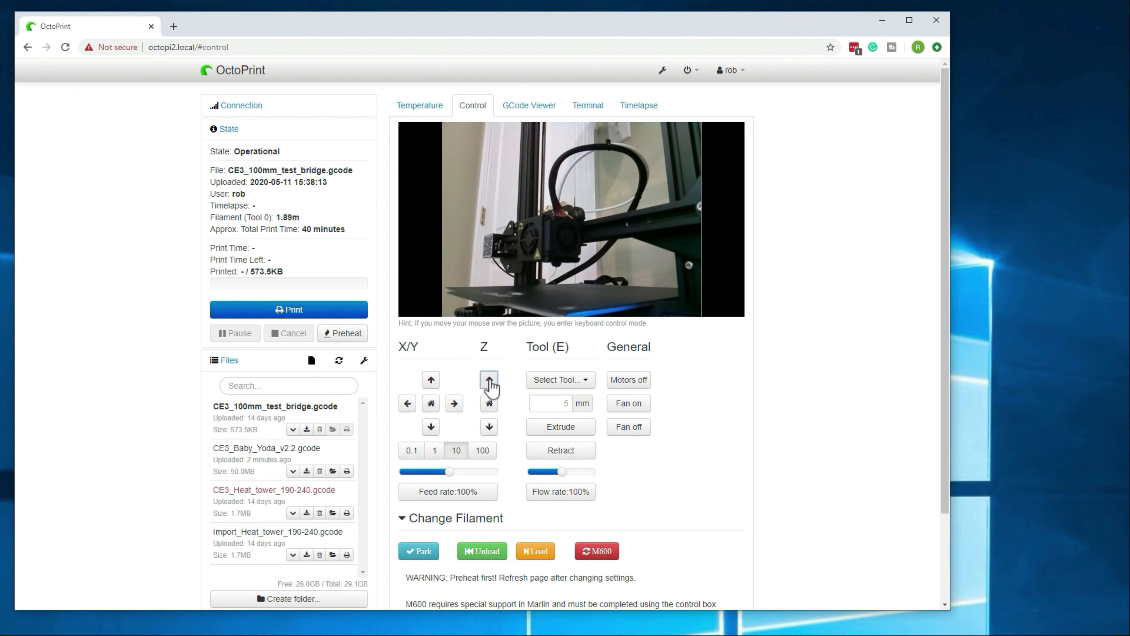
left_click(490, 427)
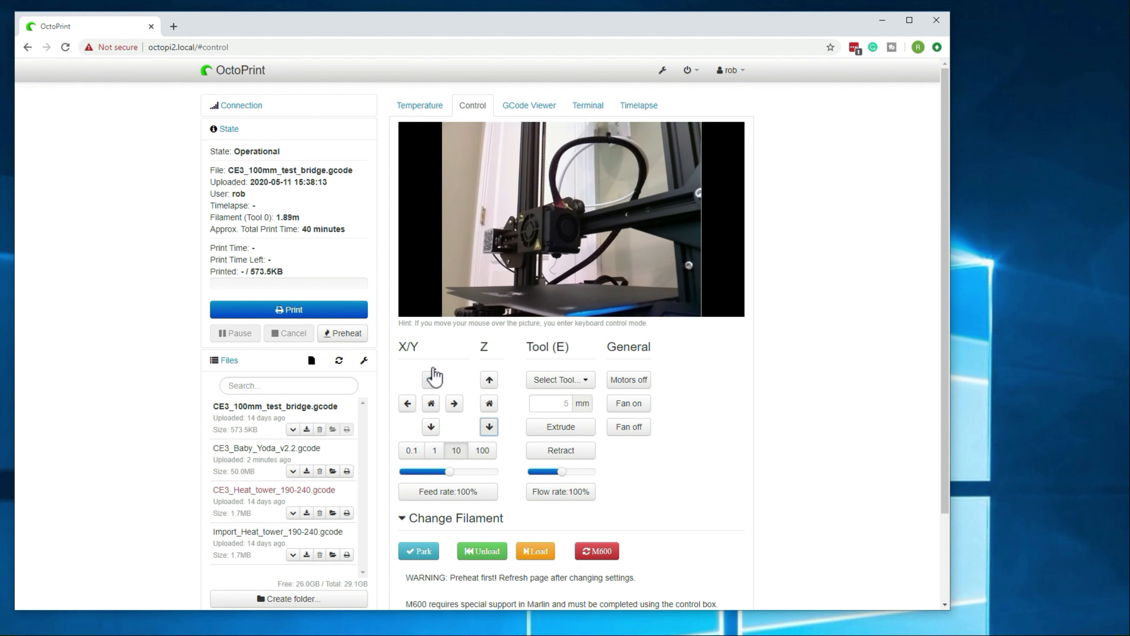
- Expand the list of keyboard controls over the webcam image, and home the X/Y axes and the Z axis
mouse_move(447, 292)
left_click(499, 300)
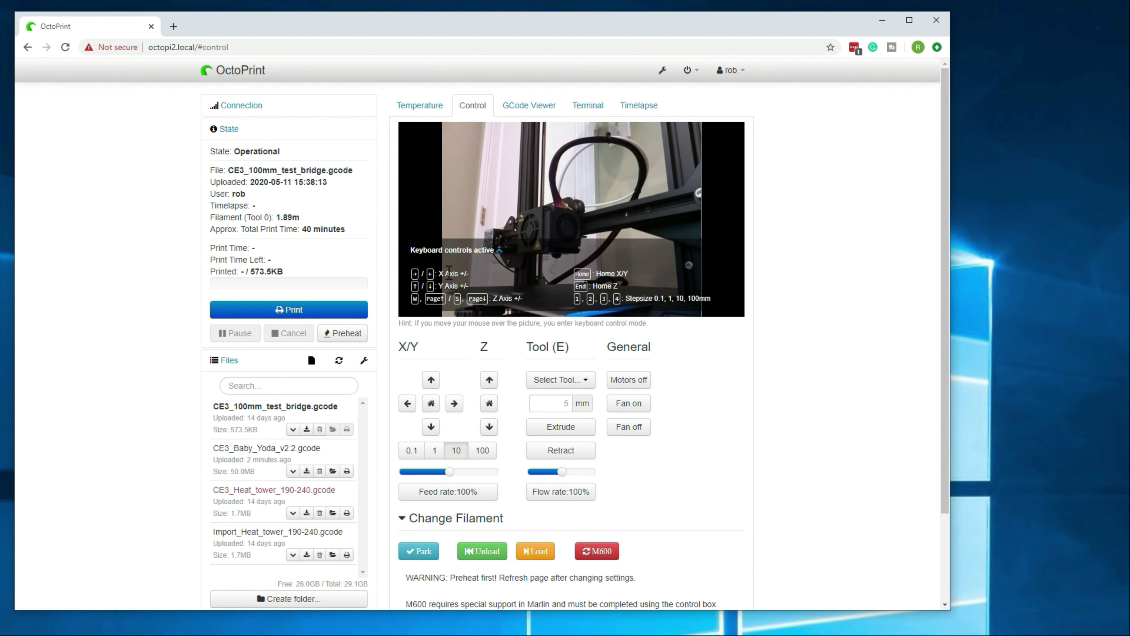
left_click(430, 404)
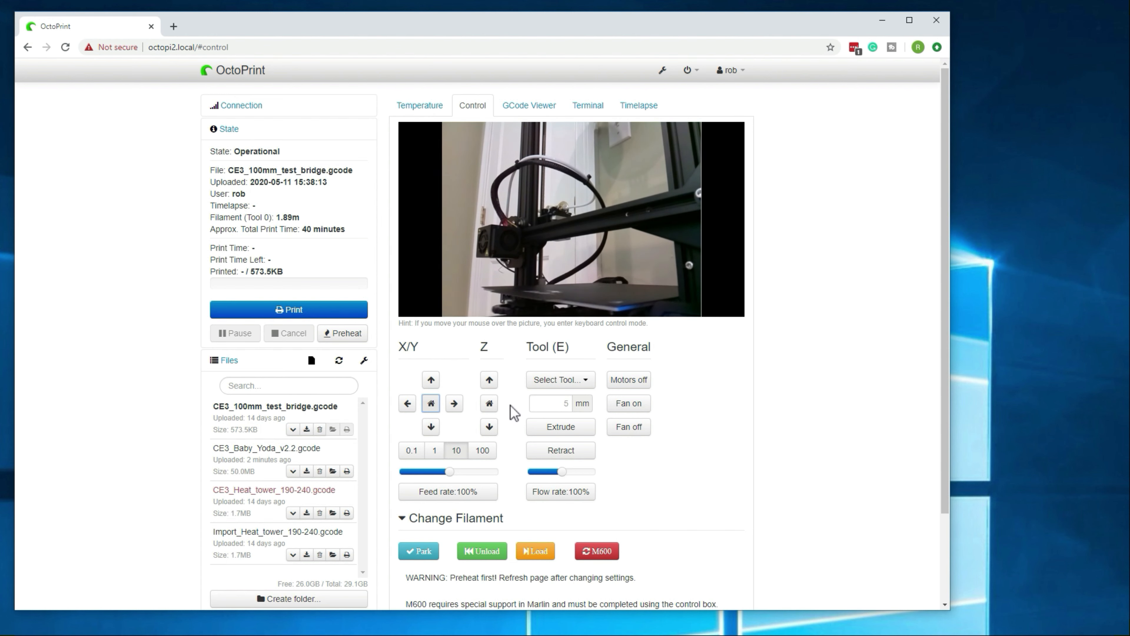
left_click(492, 406)
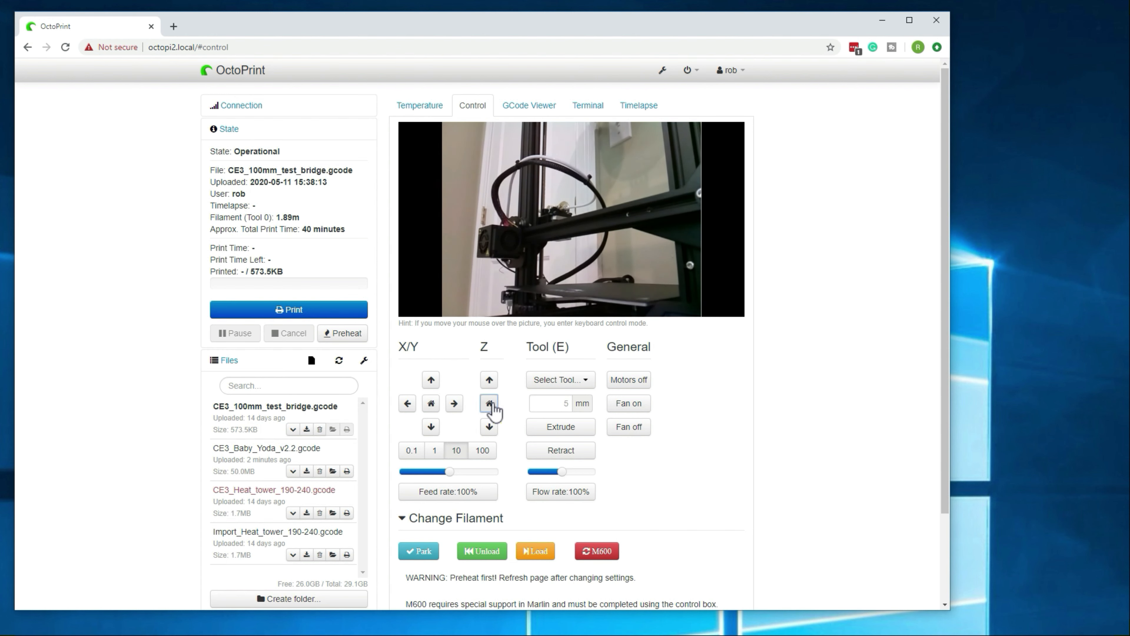
- Choose Hotend as the tool, change the extrusion length, and extrude filament
left_click(587, 381)
left_click(574, 400)
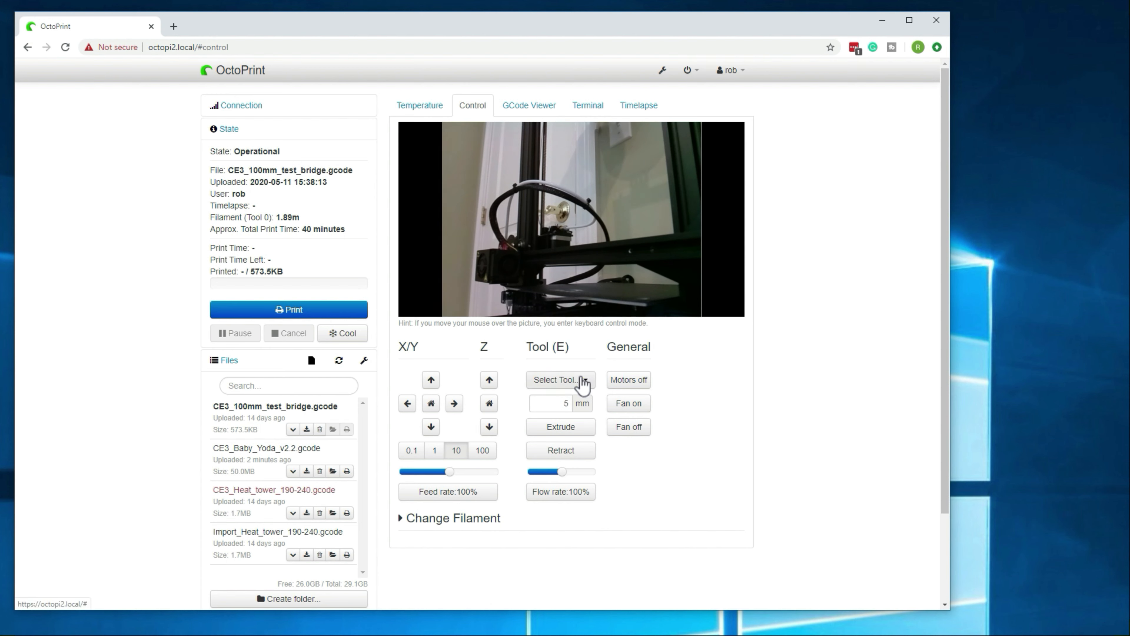
left_click(561, 381)
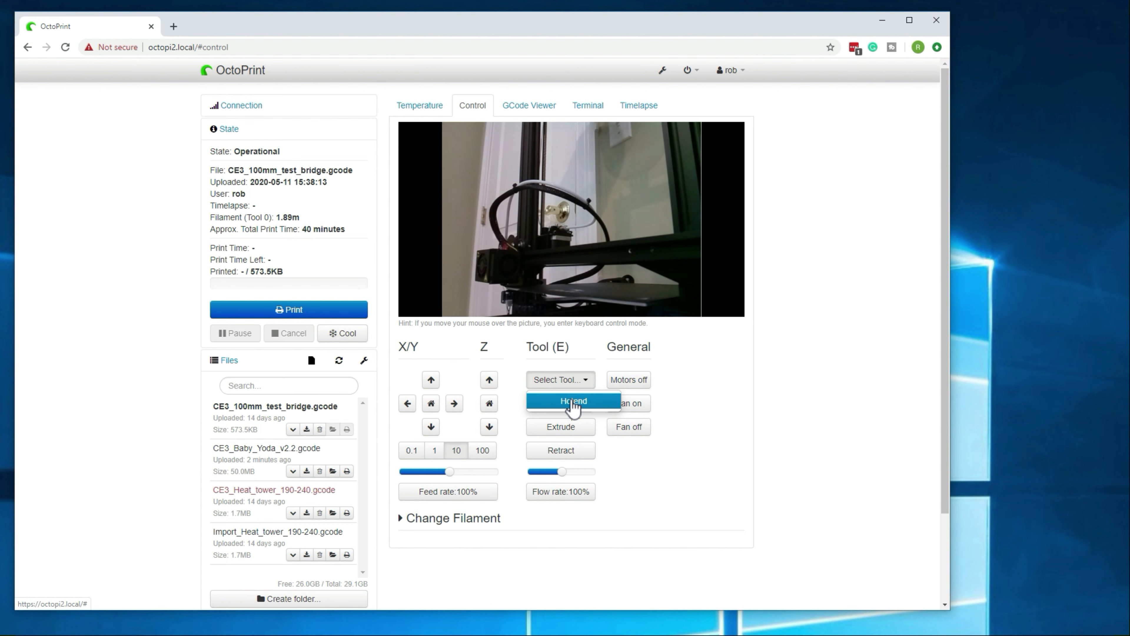
left_click(580, 364)
double_click(545, 402)
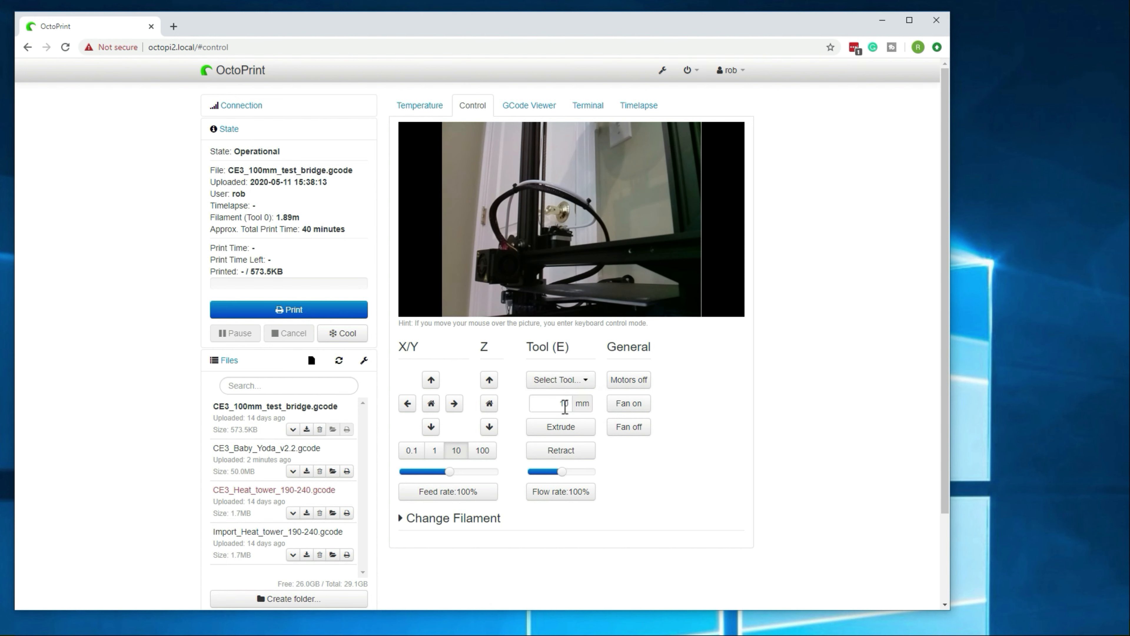
left_click(552, 426)
- Open the GCode Viewer for the loaded test bridge file and toggle Center viewport on model and Zoom in on model on and off
left_click(527, 107)
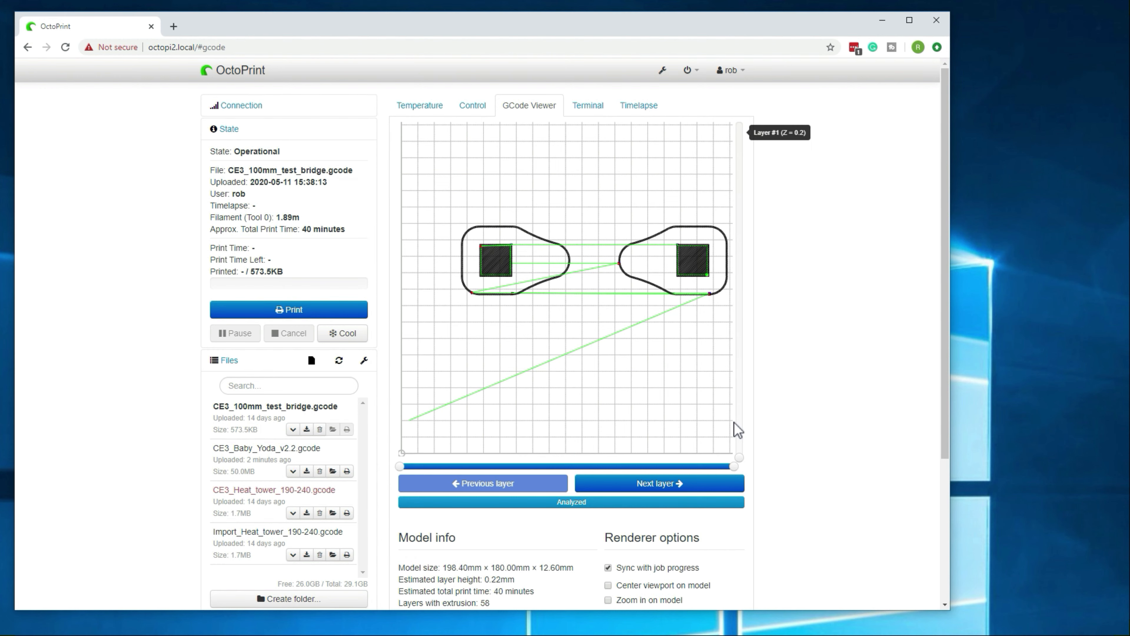
scroll(576, 549, "down", 3)
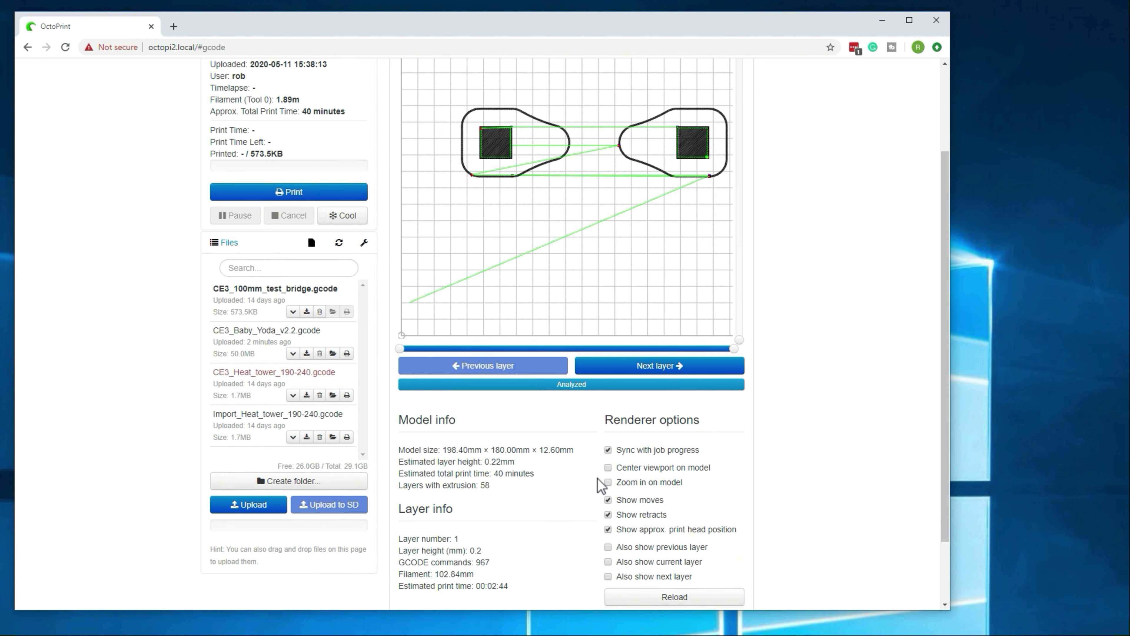
left_click(641, 467)
left_click(637, 469)
scroll(580, 286, "up", 5)
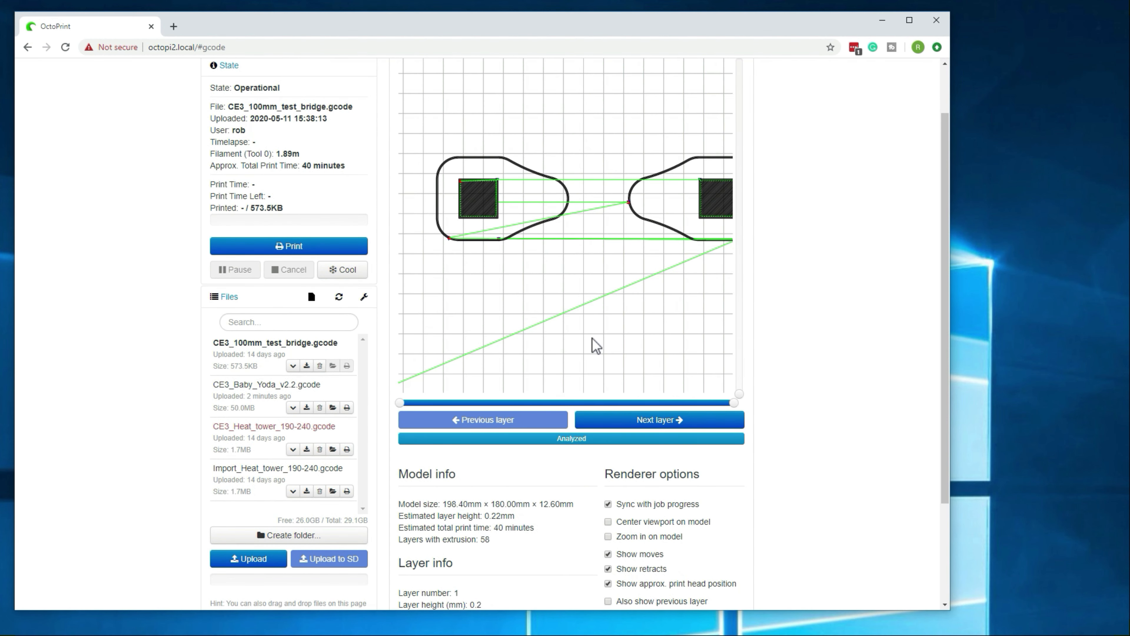
scroll(554, 308, "up", 1)
scroll(556, 314, "down", 3)
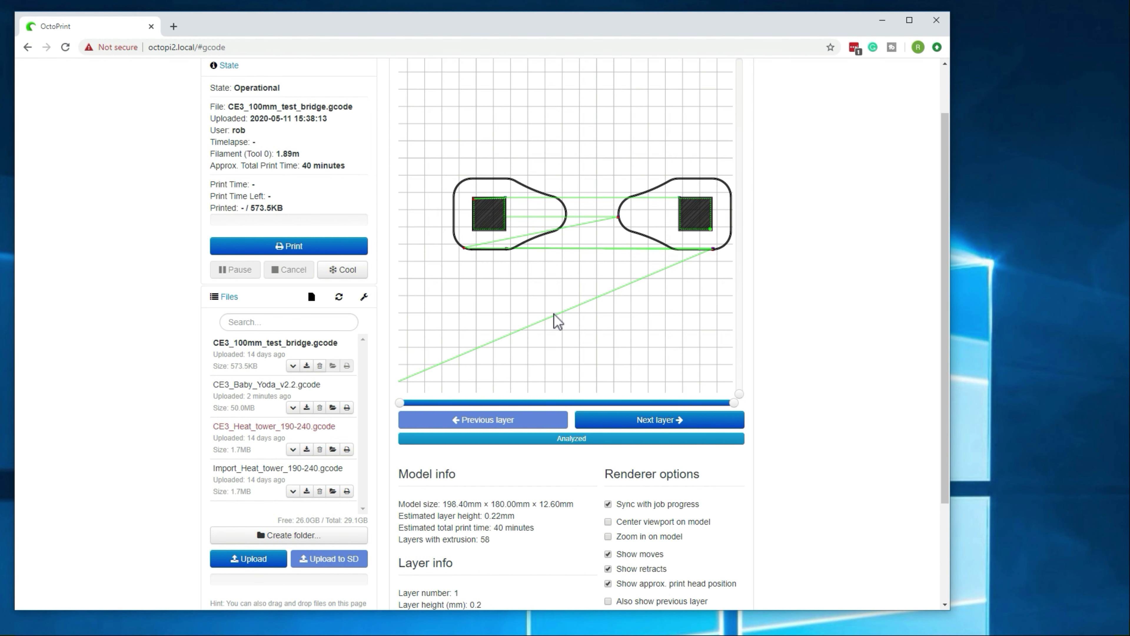
left_click(623, 538)
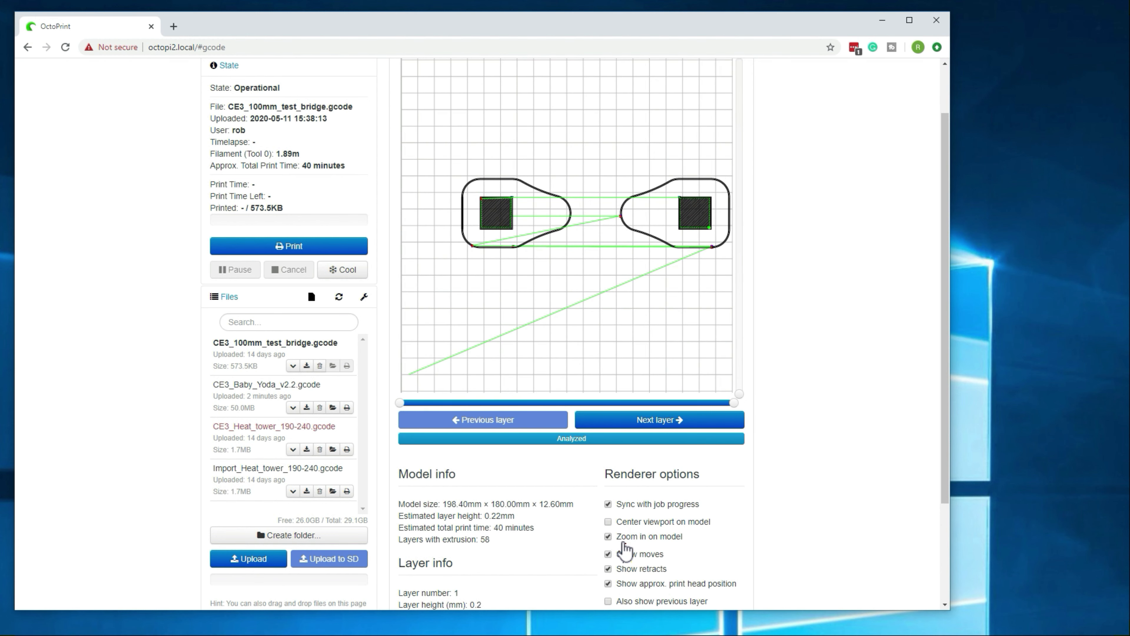
left_click(624, 541)
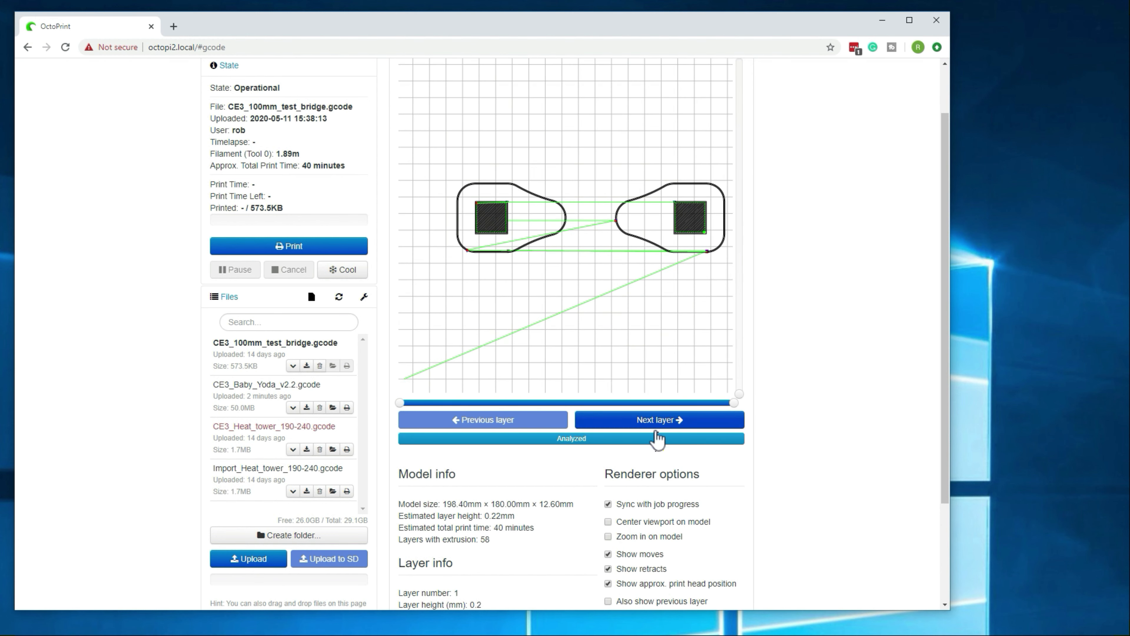
- Expand the viewer's advanced renderer options to examine the bounding box and layer settings
scroll(685, 499, "down", 3)
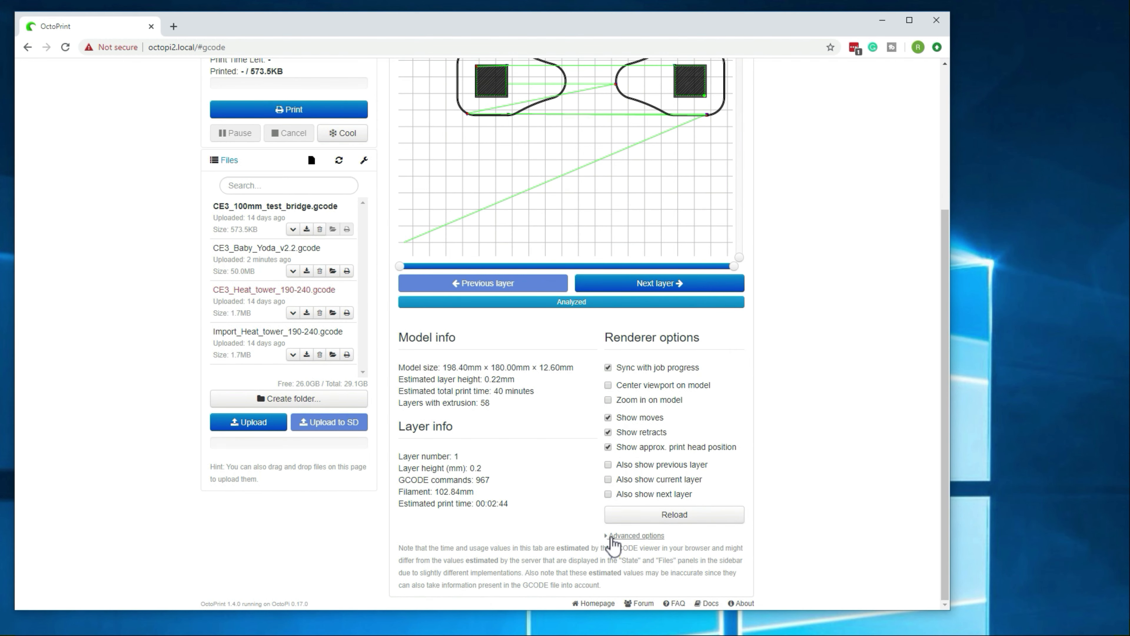
left_click(628, 535)
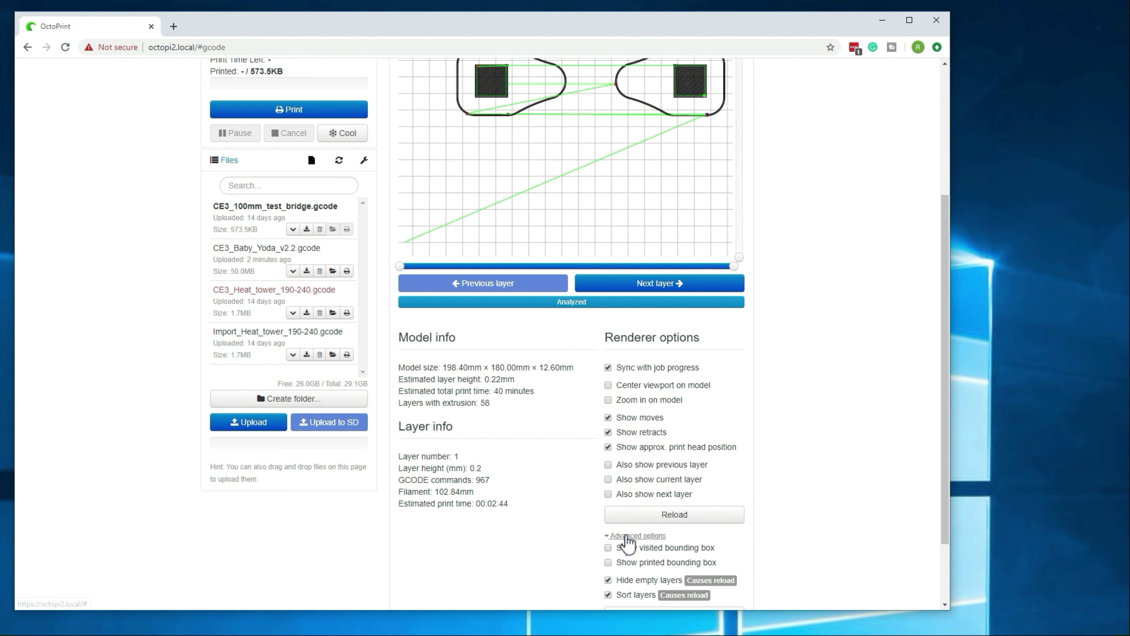
scroll(579, 554, "down", 2)
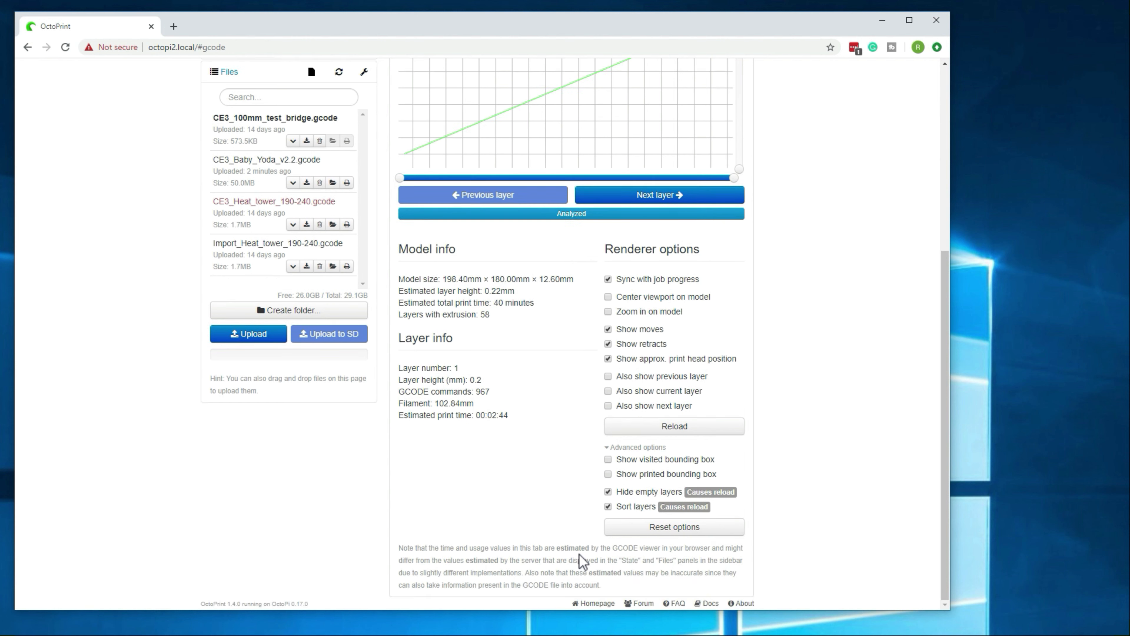
left_click(610, 447)
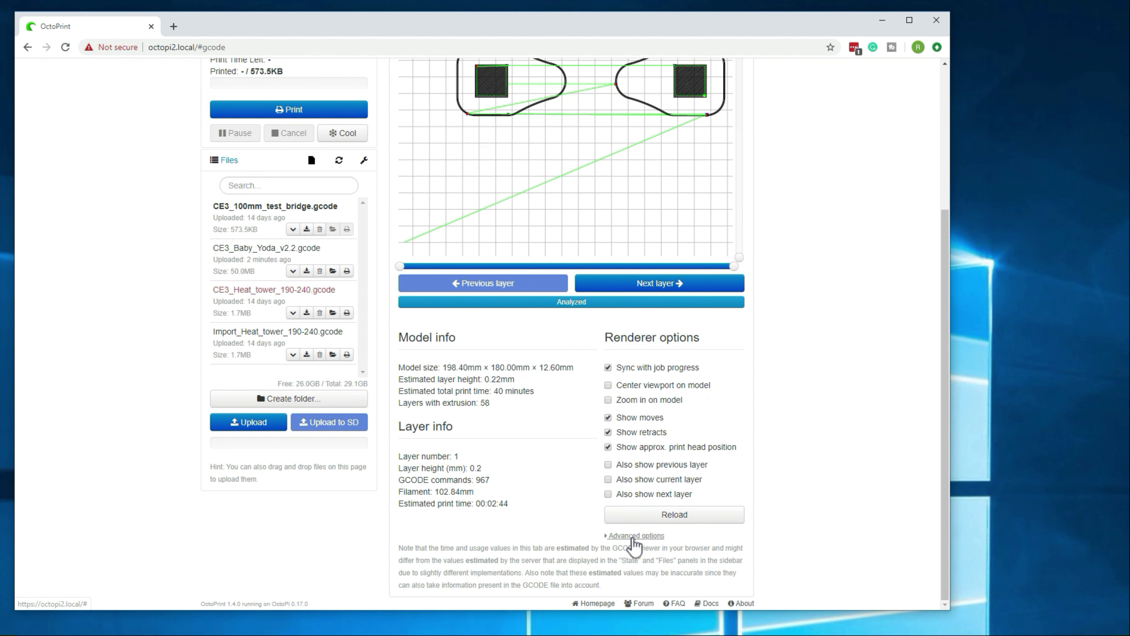
left_click(607, 535)
- Move through the test bridge's layers up to layer 49 in the GCode Viewer and review its layer info
scroll(545, 535, "up", 4)
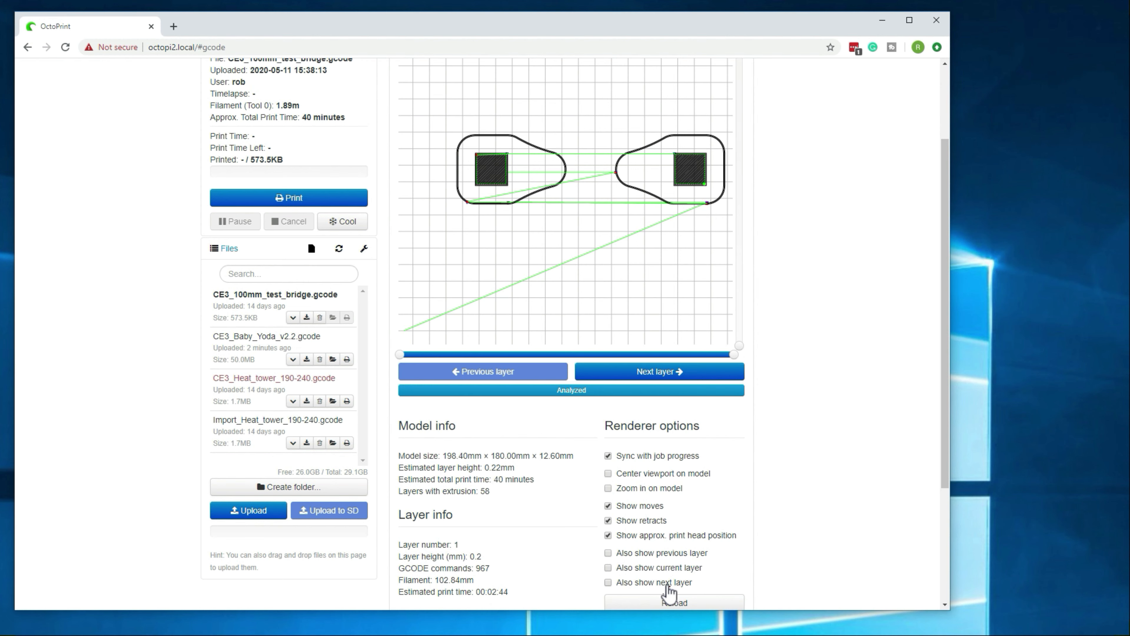
scroll(766, 369, "up", 3)
mouse_move(739, 447)
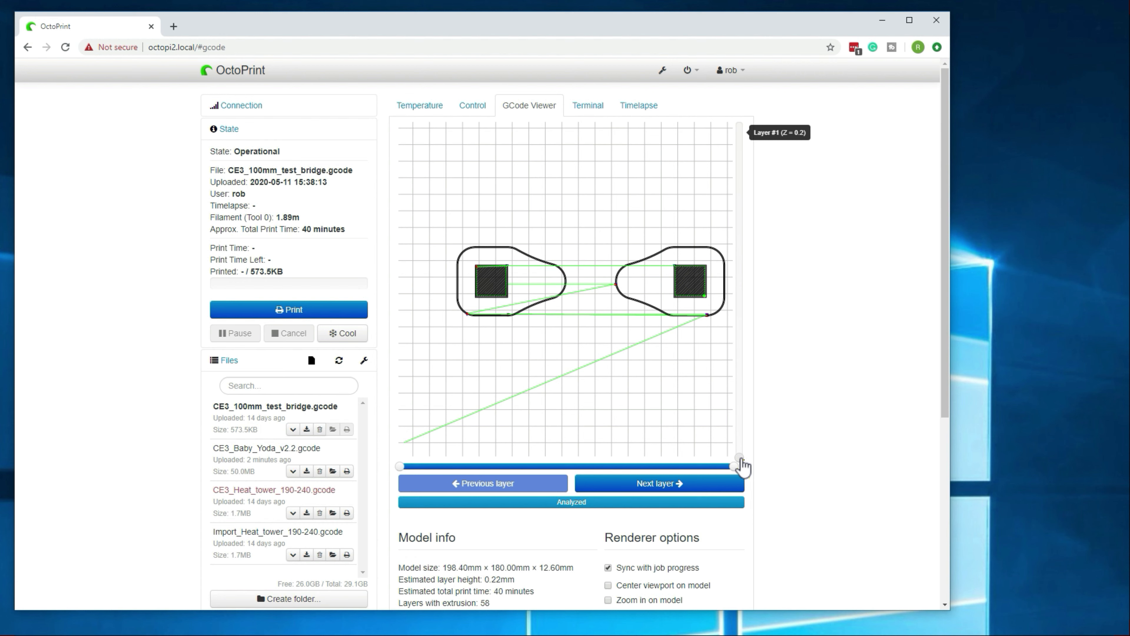
mouse_move(740, 459)
left_mouse_down()
mouse_move(750, 328)
mouse_move(728, 133)
mouse_move(725, 192)
left_mouse_up()
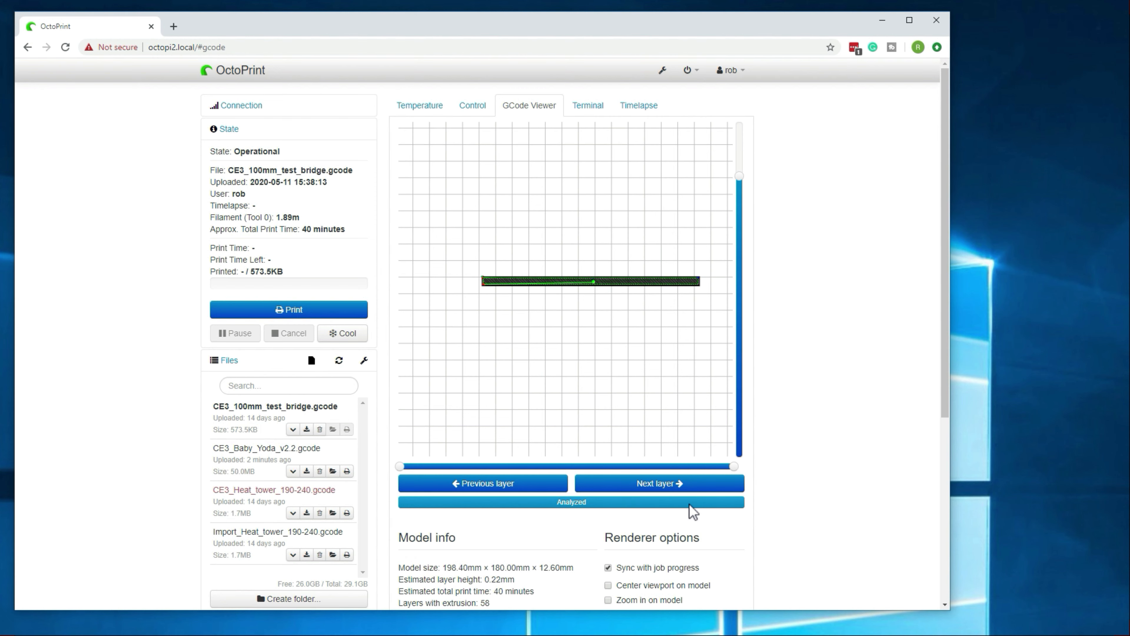
scroll(661, 598, "down", 4)
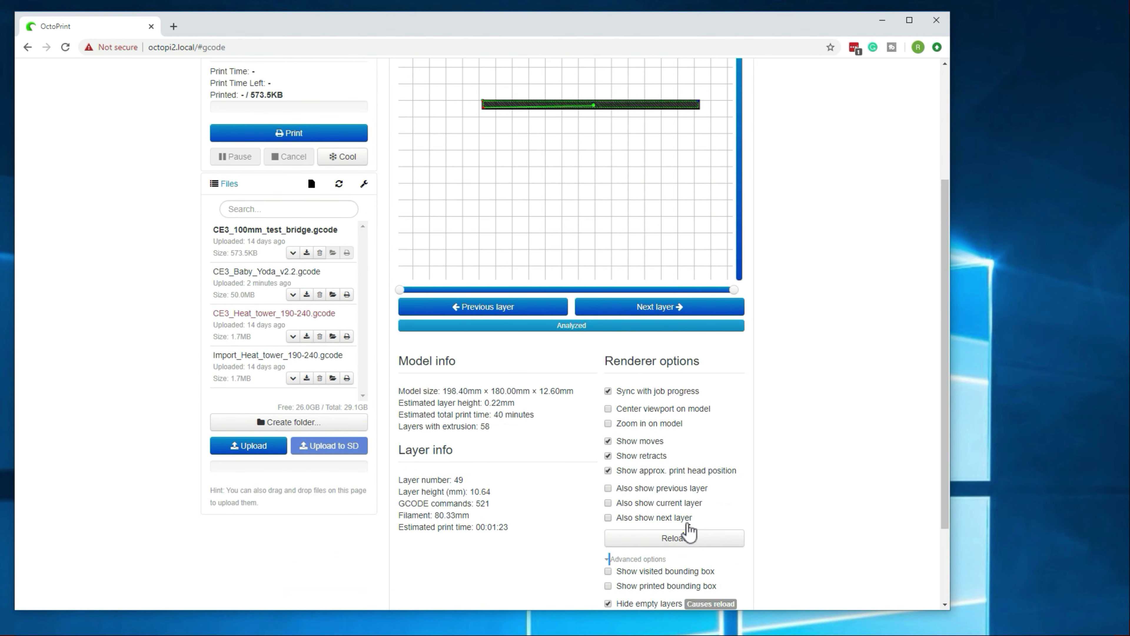
scroll(820, 490, "up", 4)
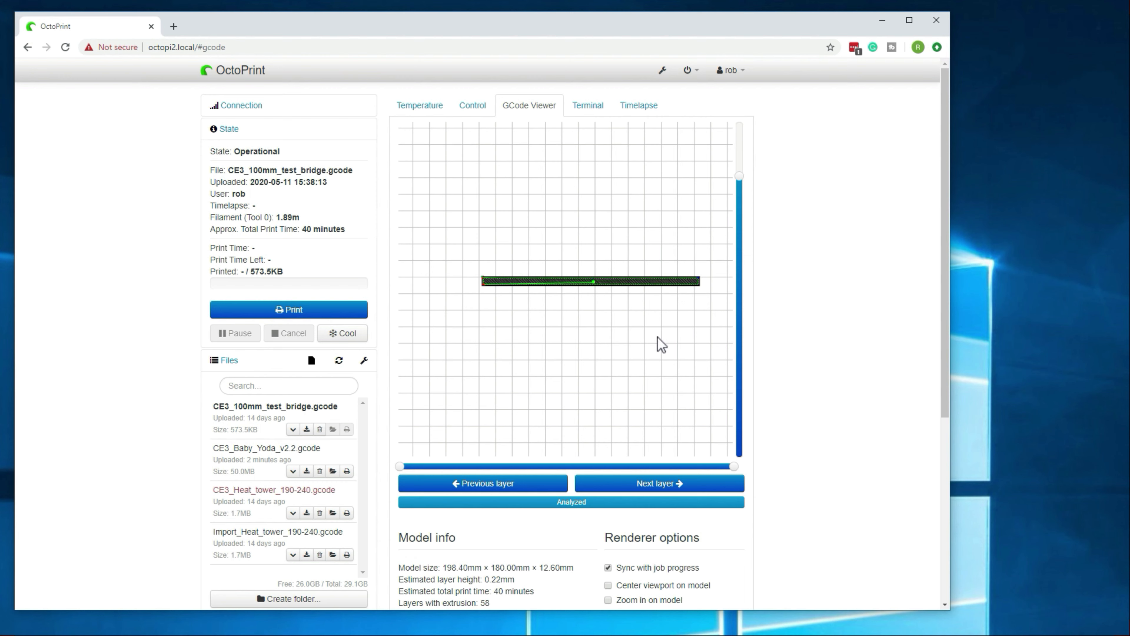
- Switch to Ultimaker Cura, show the layer preview of the sliced Baby Yoda model, and close the print settings
key("alt+Tab")
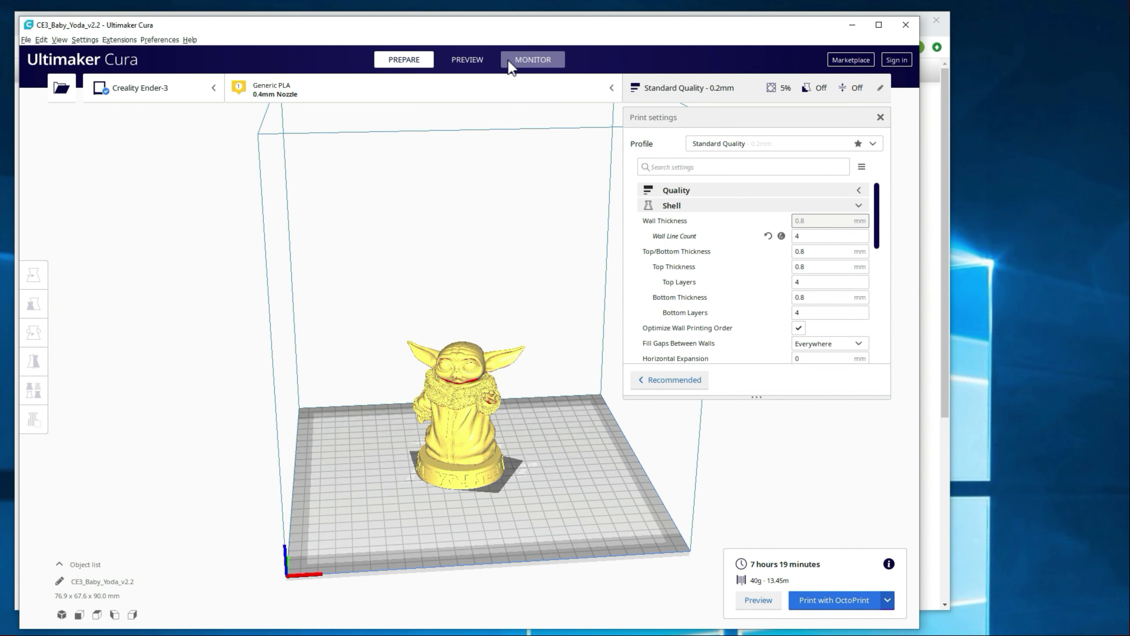
left_click(452, 63)
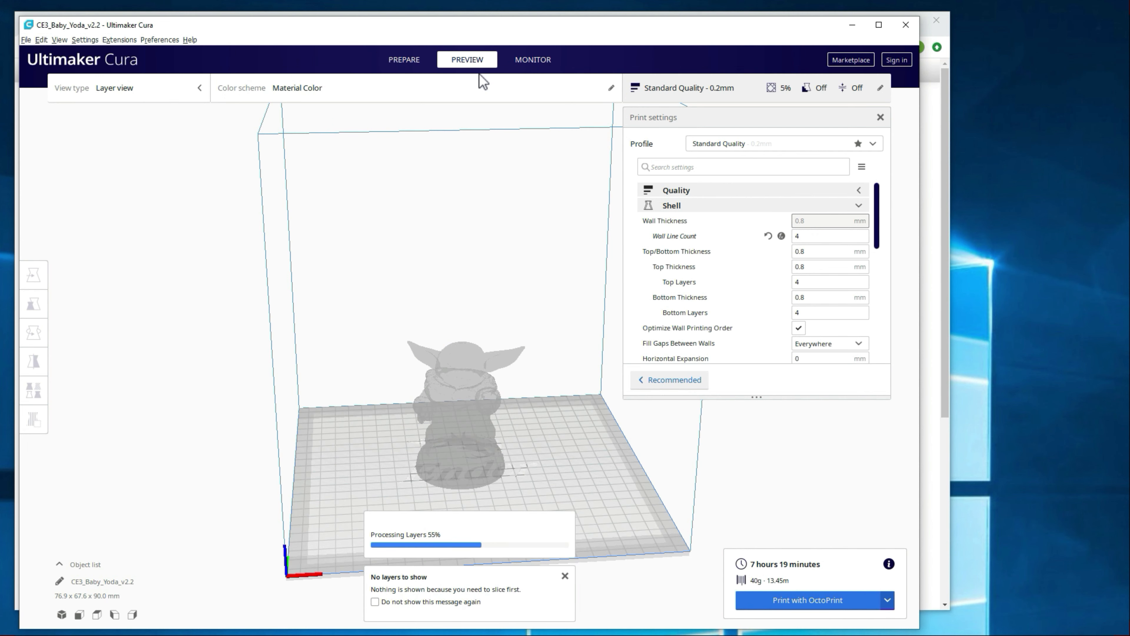
left_click(880, 117)
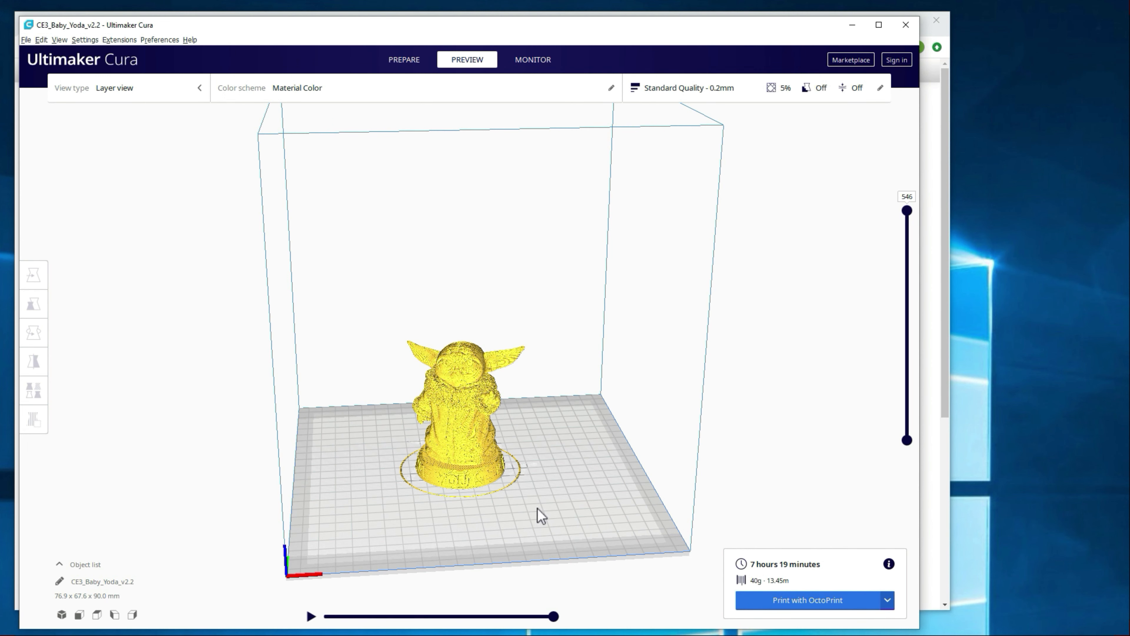
right_click_drag(538, 508, 561, 484)
scroll(561, 484, "up", 3)
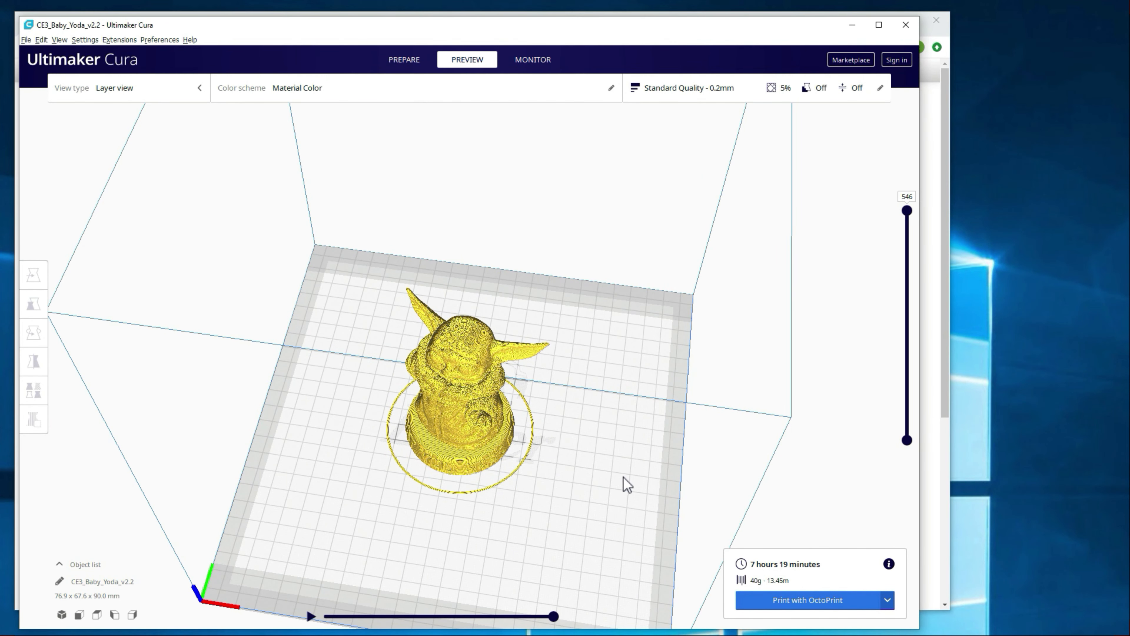
right_click_drag(497, 543, 696, 444)
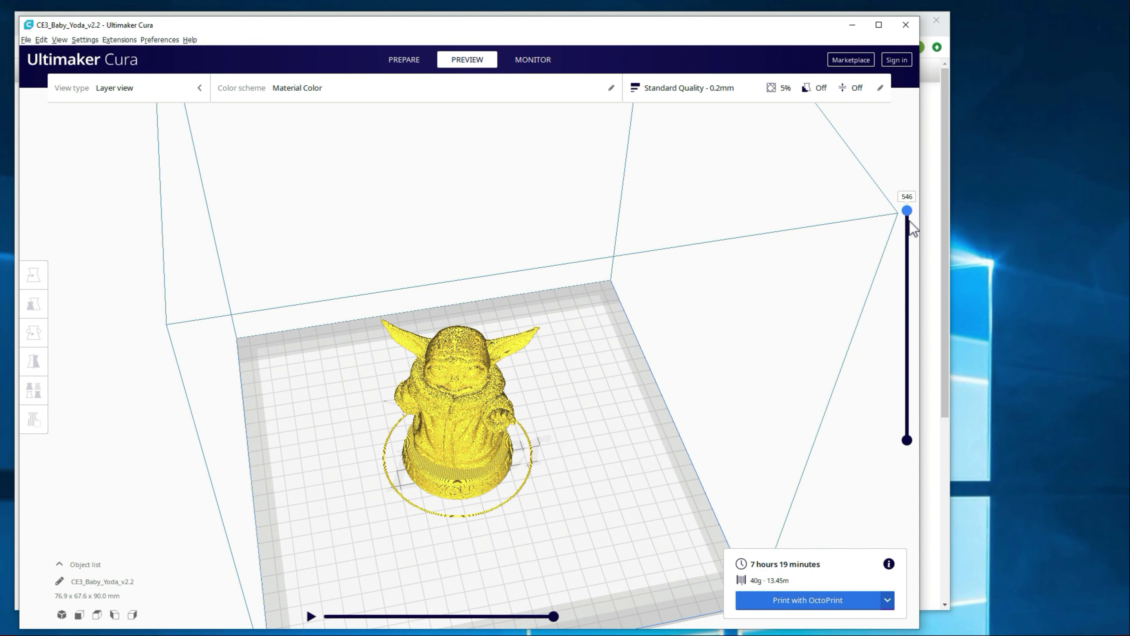
- Lower the preview to layer 61 and raise it to layer 172 to examine Baby Yoda's internal infill
left_click_drag(909, 223, 896, 411)
right_click_drag(575, 431, 576, 530)
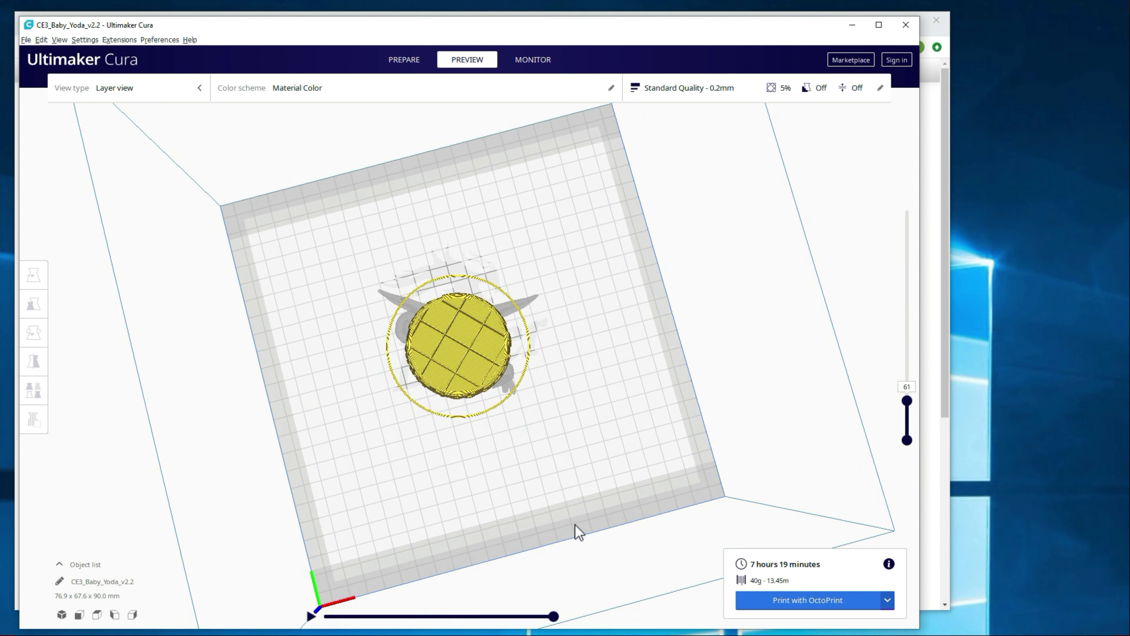
scroll(525, 481, "up", 5)
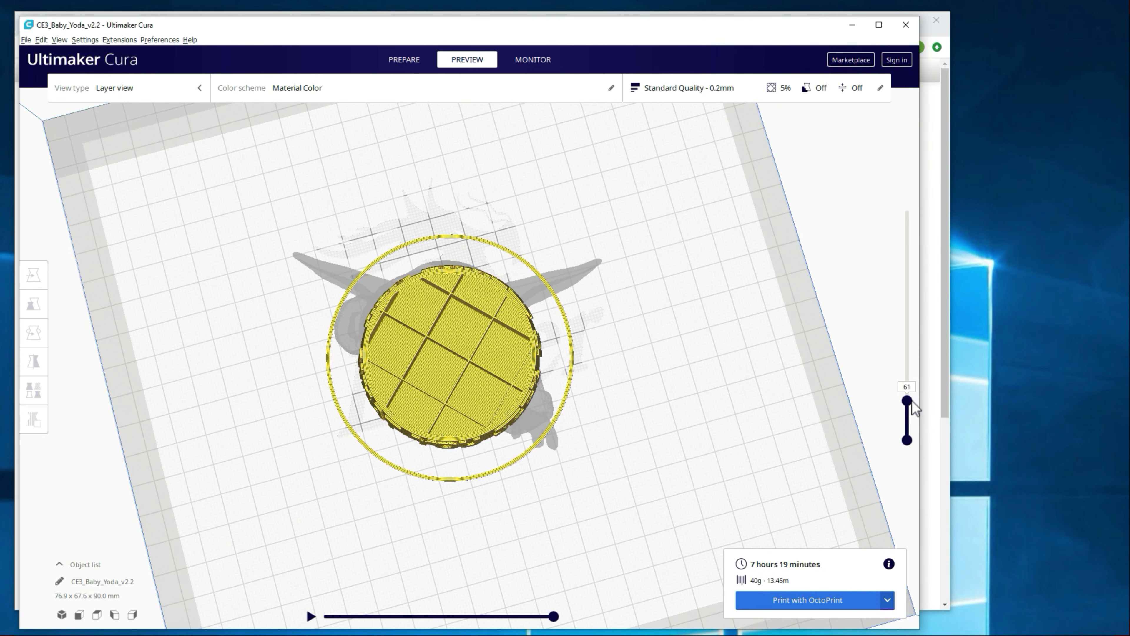
left_click_drag(907, 402, 897, 350)
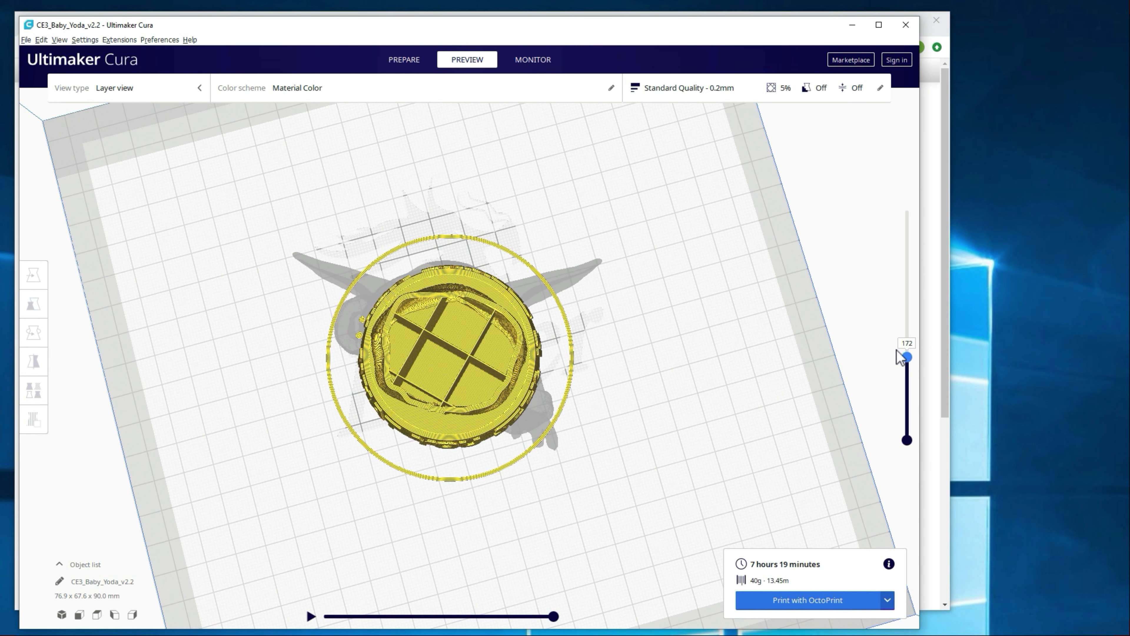
right_click_drag(543, 444, 607, 343)
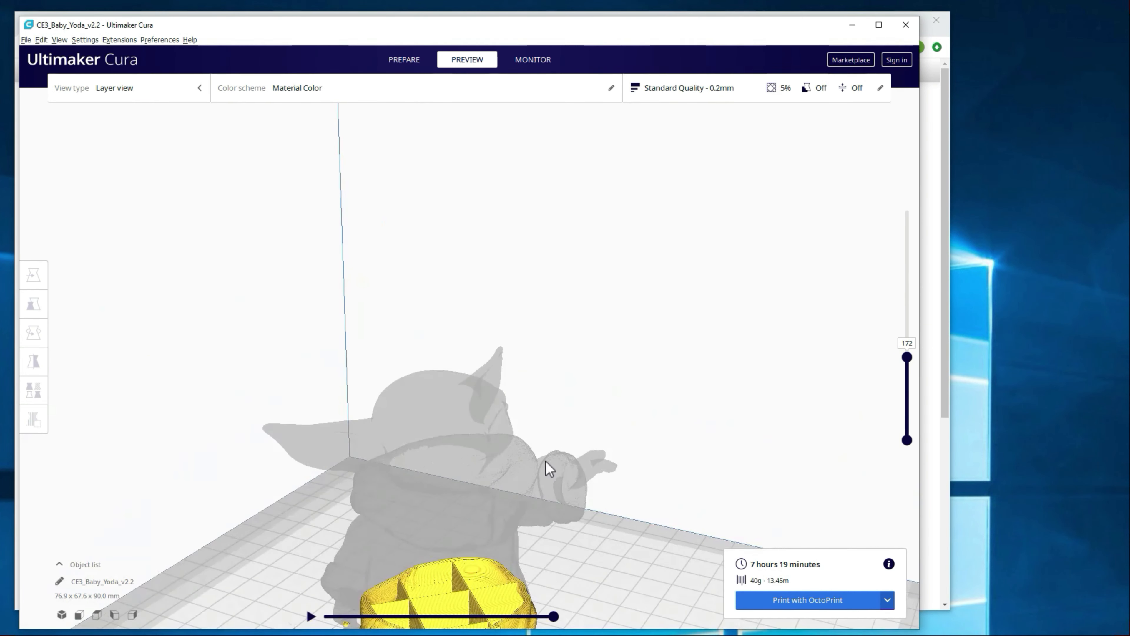
- Examine Baby Yoda's internal infill at layer 172 from several angles
left_click(489, 460)
left_click(587, 572)
right_click_drag(640, 575, 603, 560)
right_click_drag(262, 579, 310, 560)
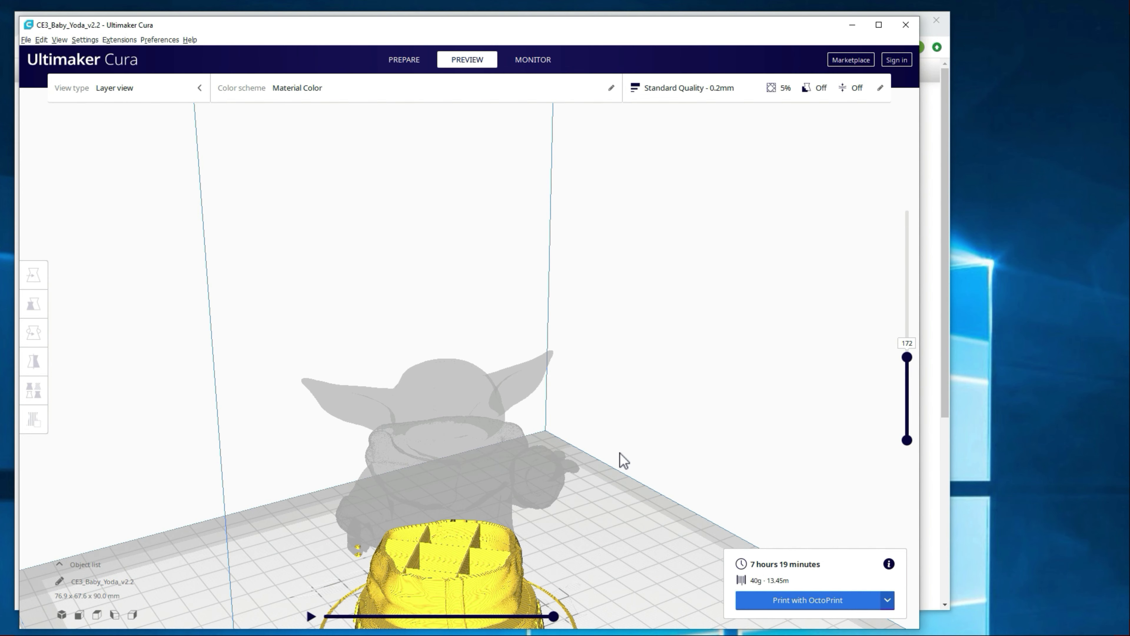
mouse_move(630, 446)
right_mouse_down()
mouse_move(625, 480)
mouse_move(661, 447)
mouse_move(642, 455)
right_mouse_up()
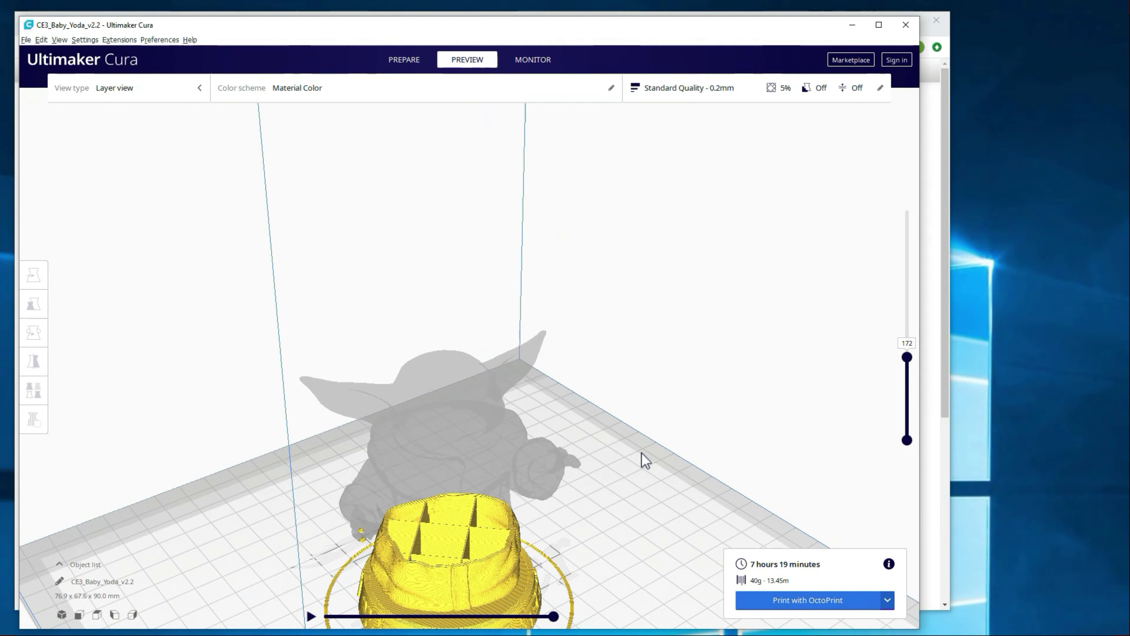
right_click(641, 455)
left_click(616, 382)
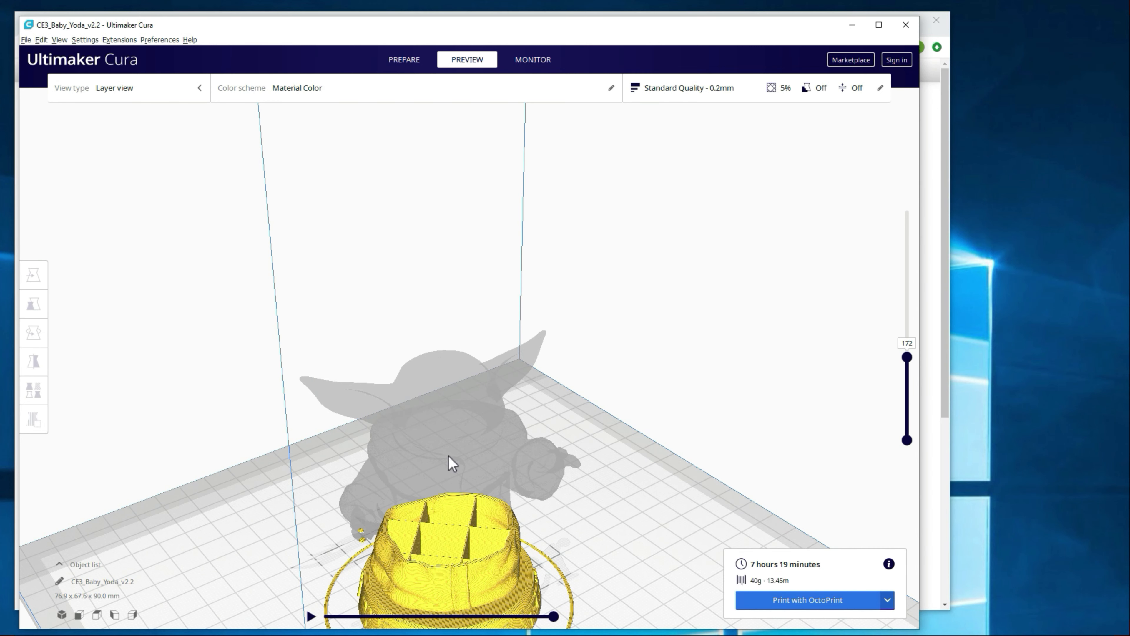
- Switch back to OctoPrint and review the most recent temperature messages in the terminal log
left_click(849, 27)
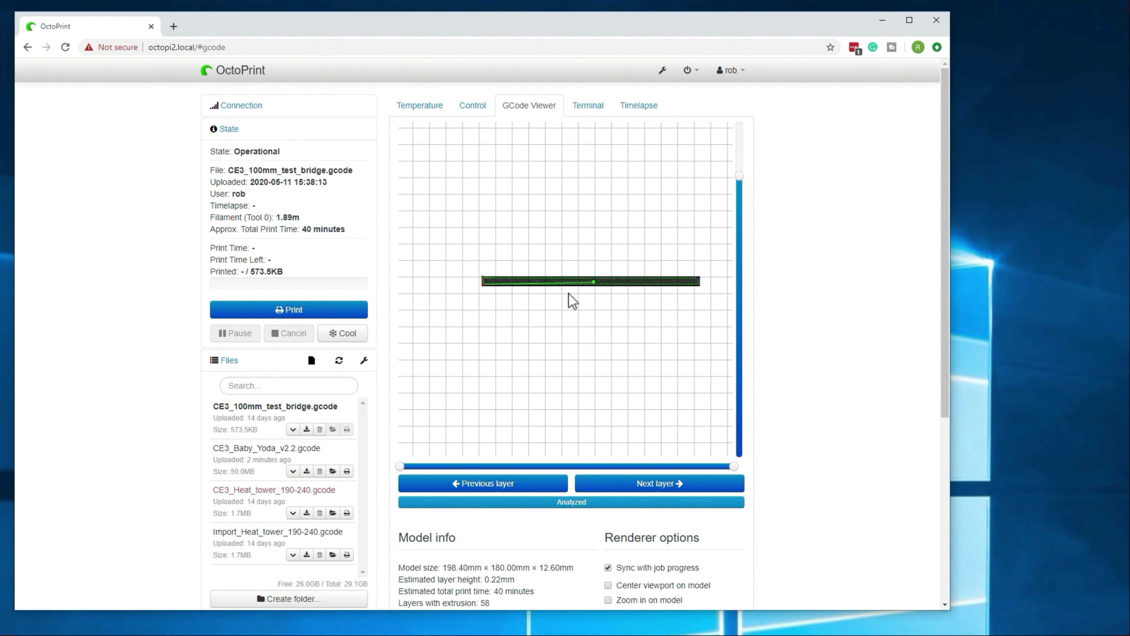
left_click(588, 108)
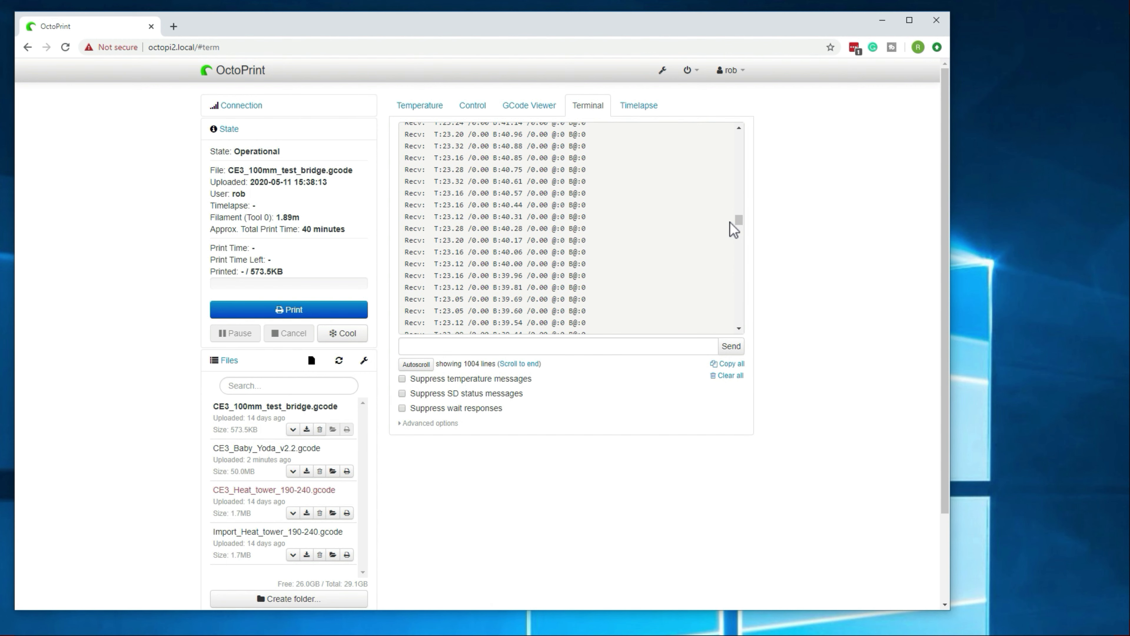
left_click_drag(739, 222, 736, 338)
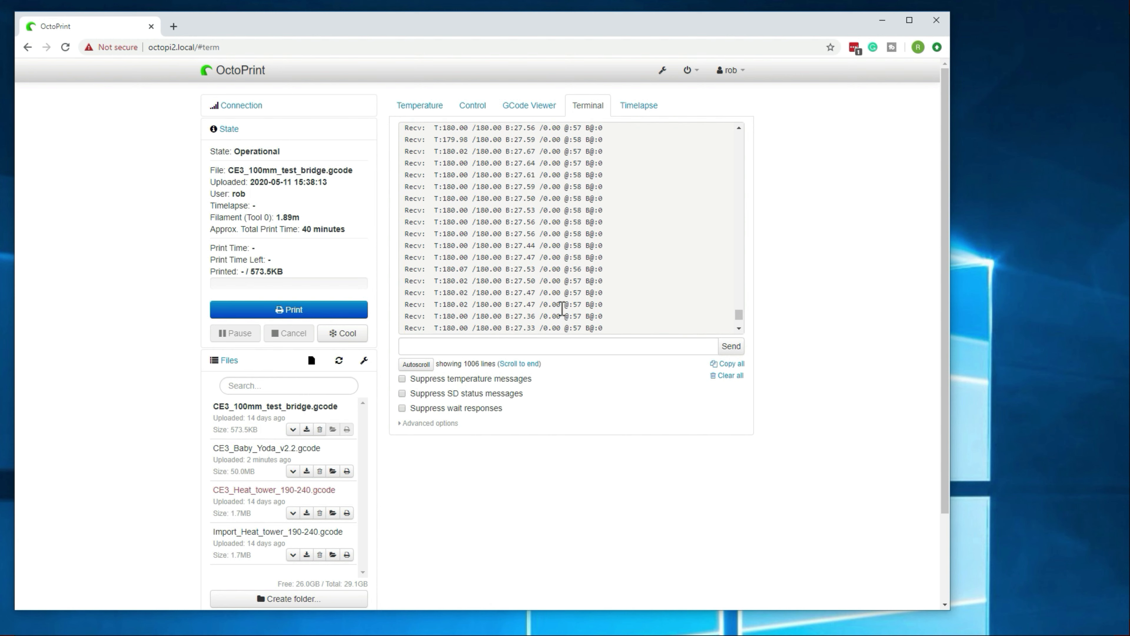
scroll(562, 307, "up", 3)
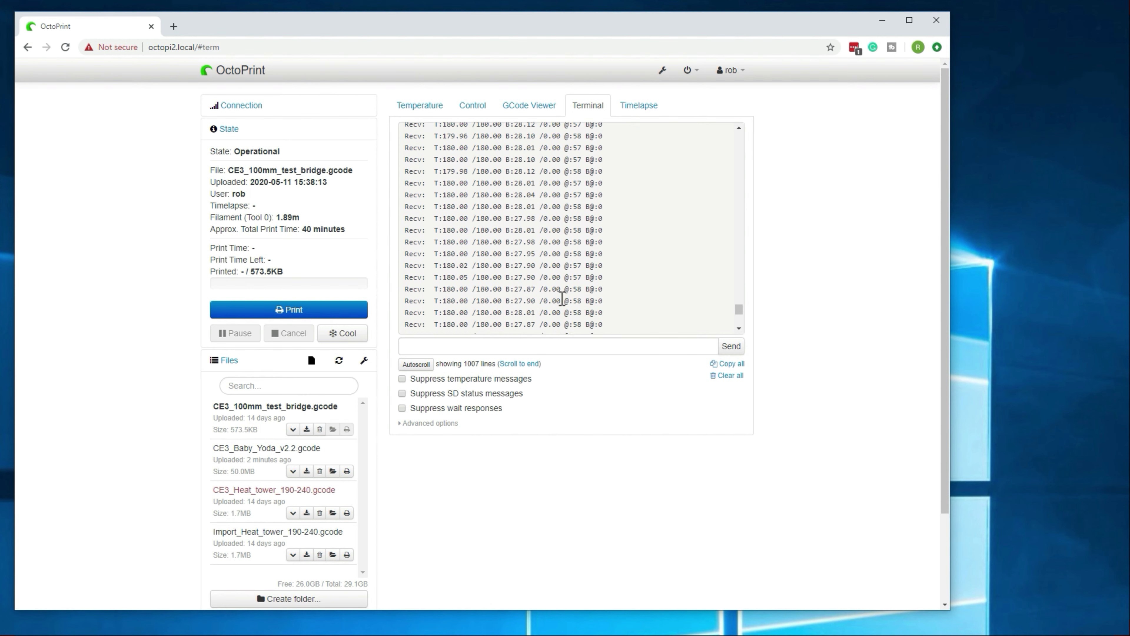
scroll(561, 296, "up", 5)
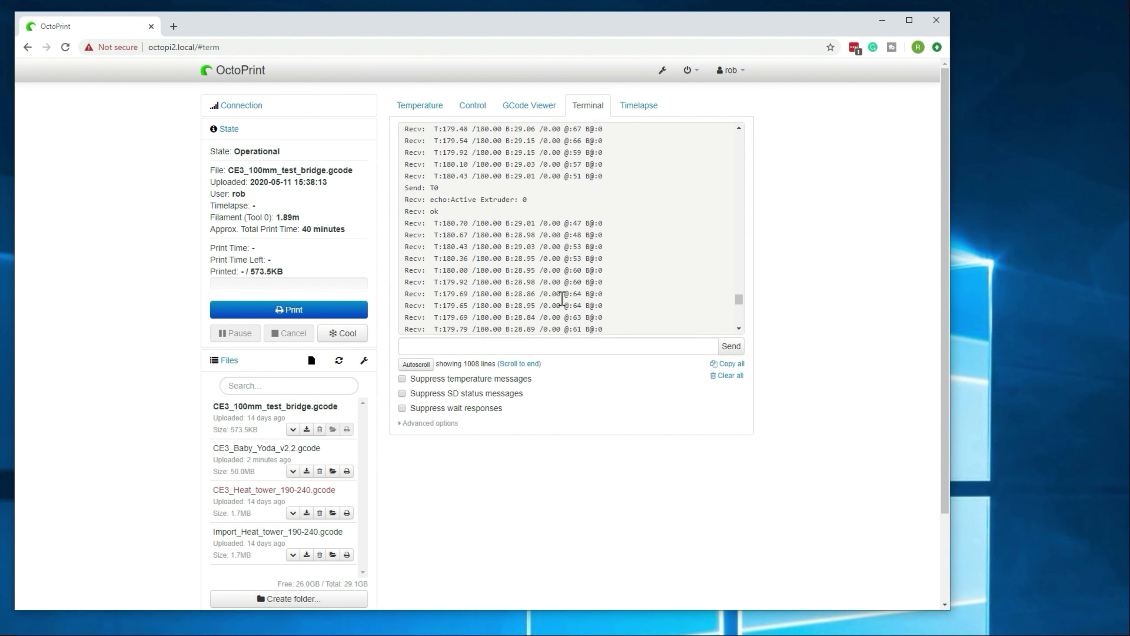
scroll(561, 294, "down", 3)
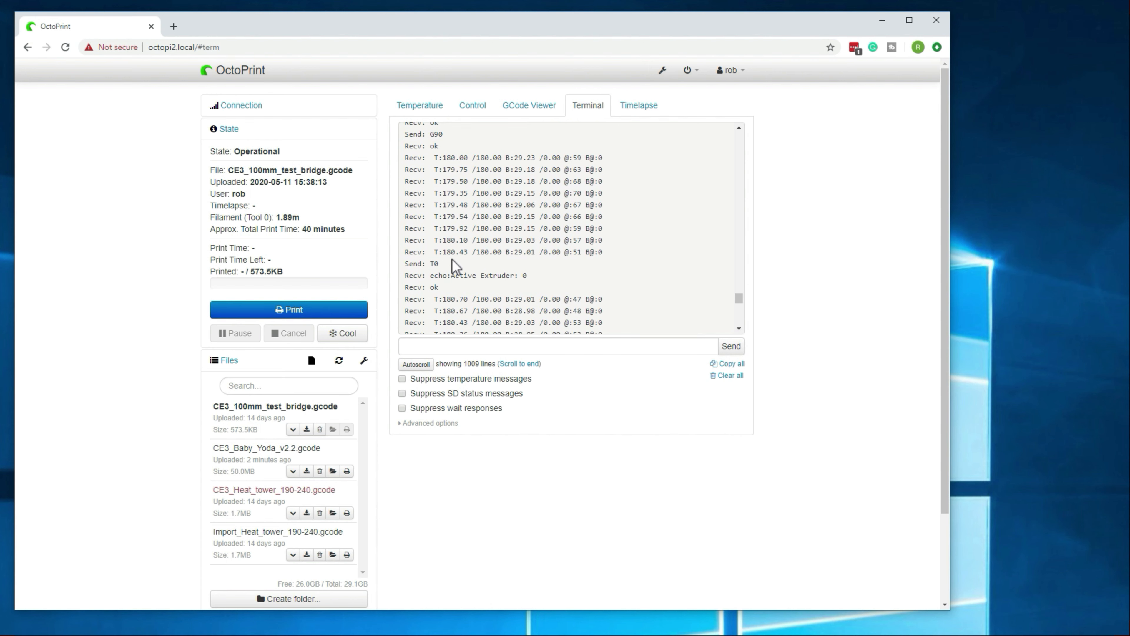
- Examine the G1 E10 F300 extrusion commands and the temperature readings around them in the terminal log
scroll(452, 259, "up", 2)
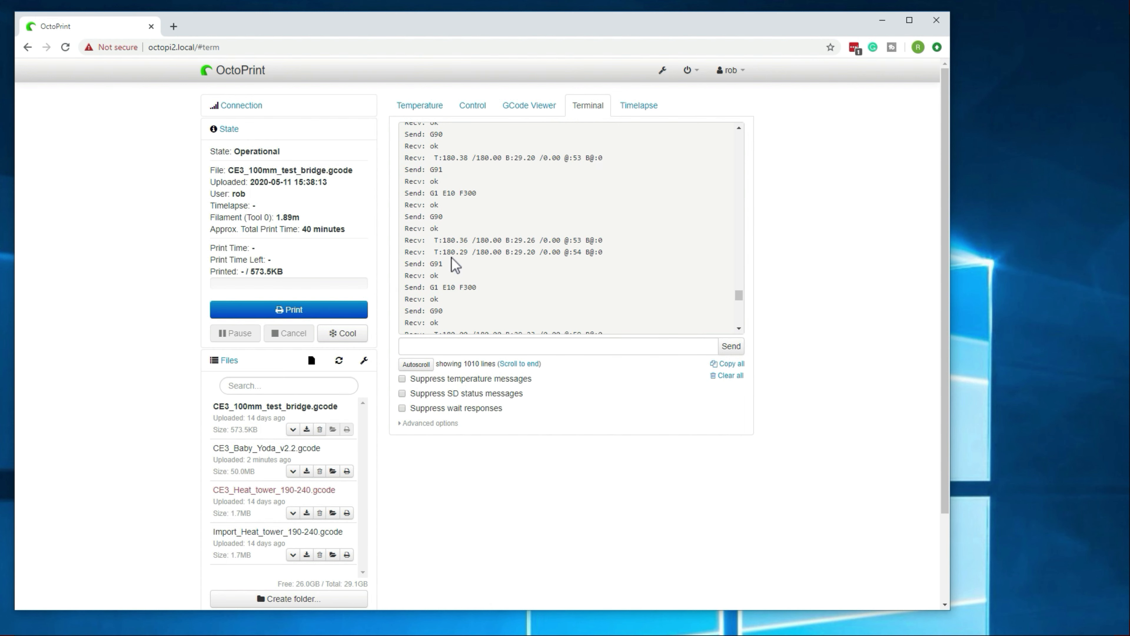
scroll(442, 242, "up", 2)
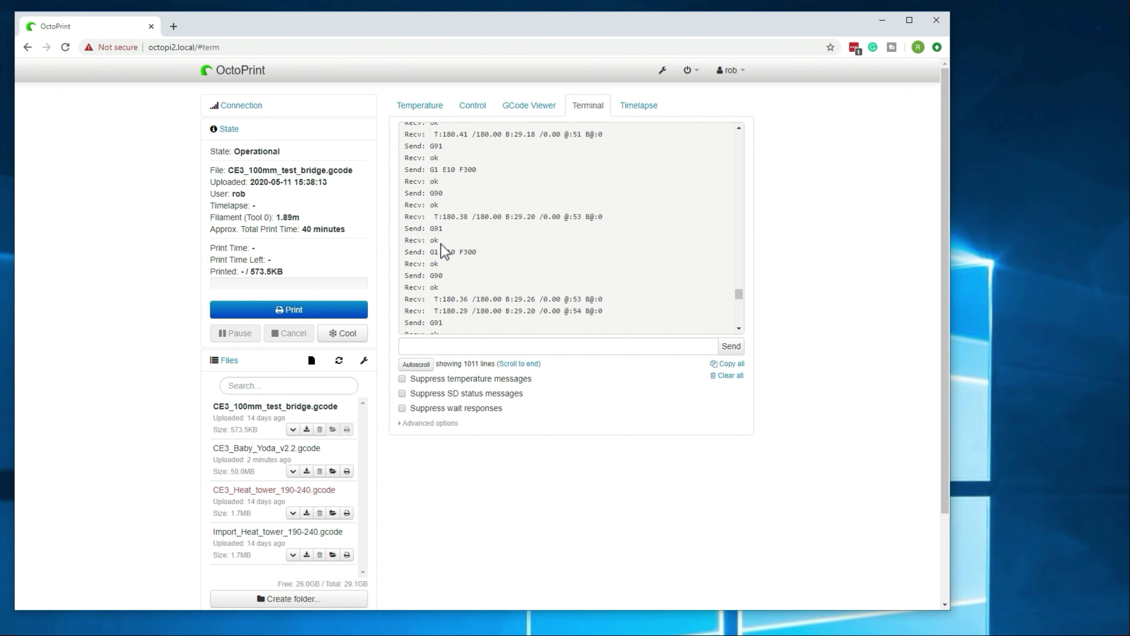
scroll(444, 250, "down", 3)
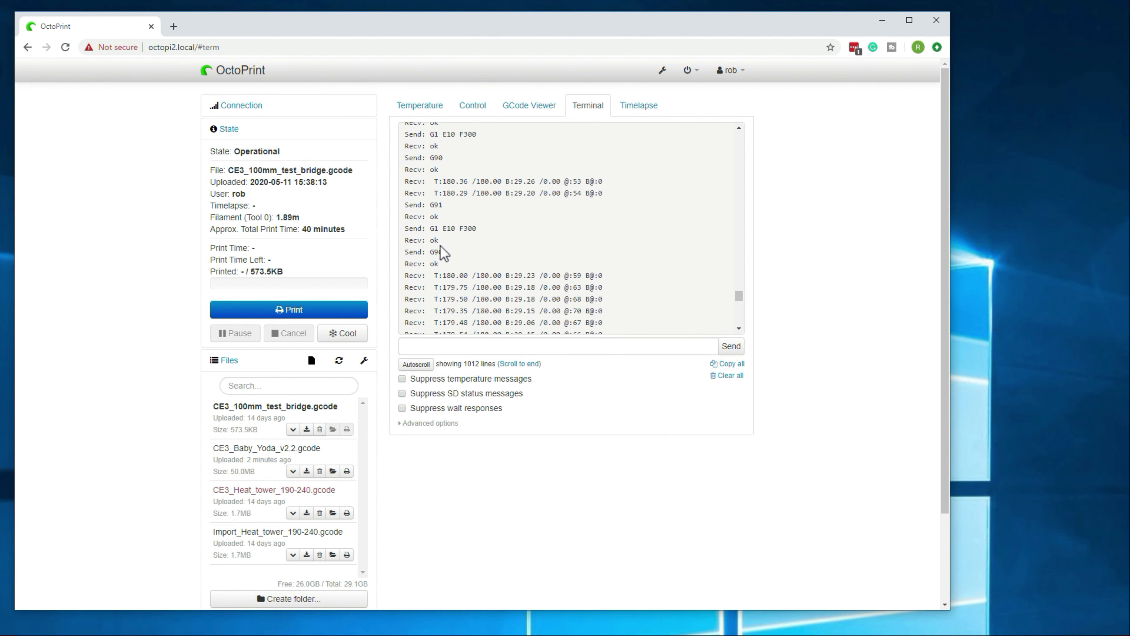
scroll(438, 251, "down", 2)
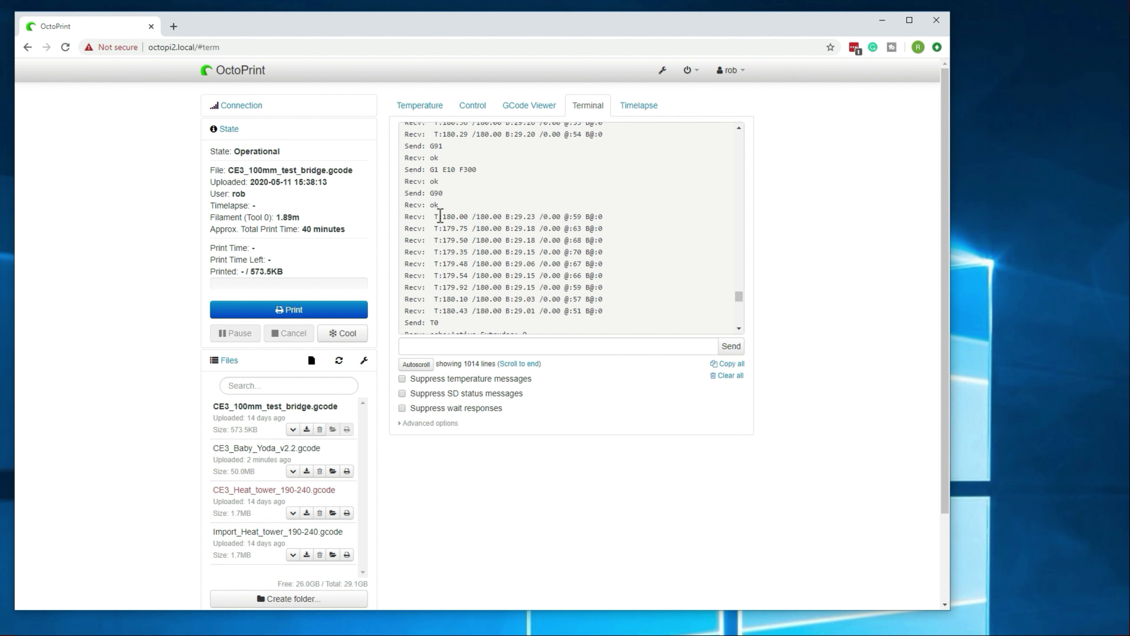
mouse_move(440, 216)
left_mouse_down()
mouse_move(501, 217)
mouse_move(446, 228)
left_mouse_up()
scroll(467, 236, "up", 3)
scroll(473, 249, "up", 5)
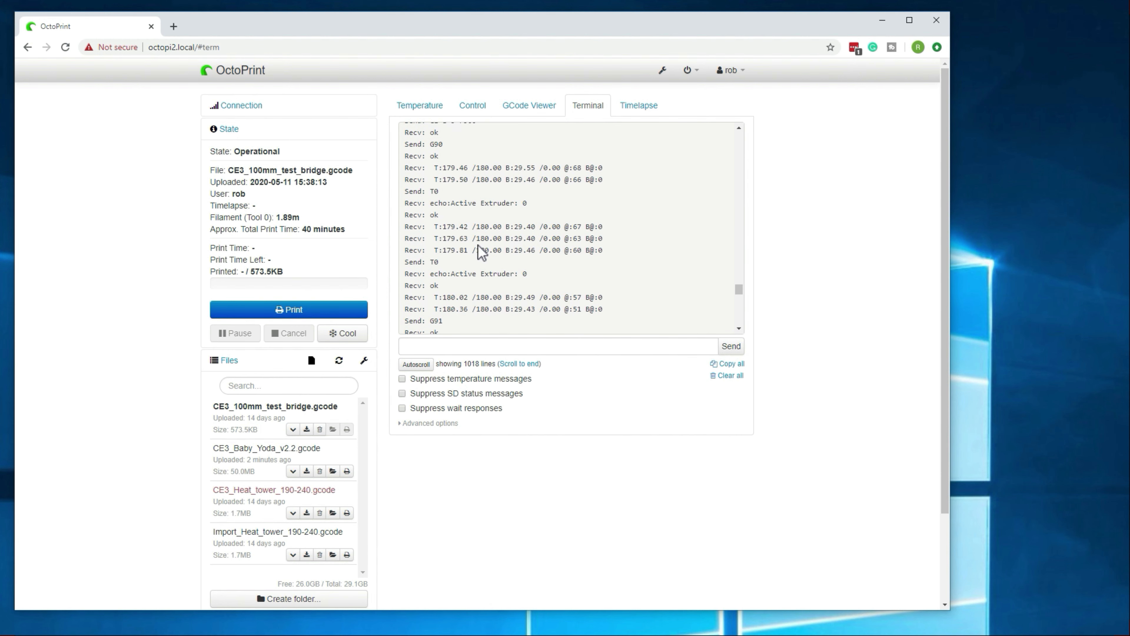
- Find the earlier G1 E-5 F300 retraction command in the terminal log and highlight it
scroll(474, 250, "up", 3)
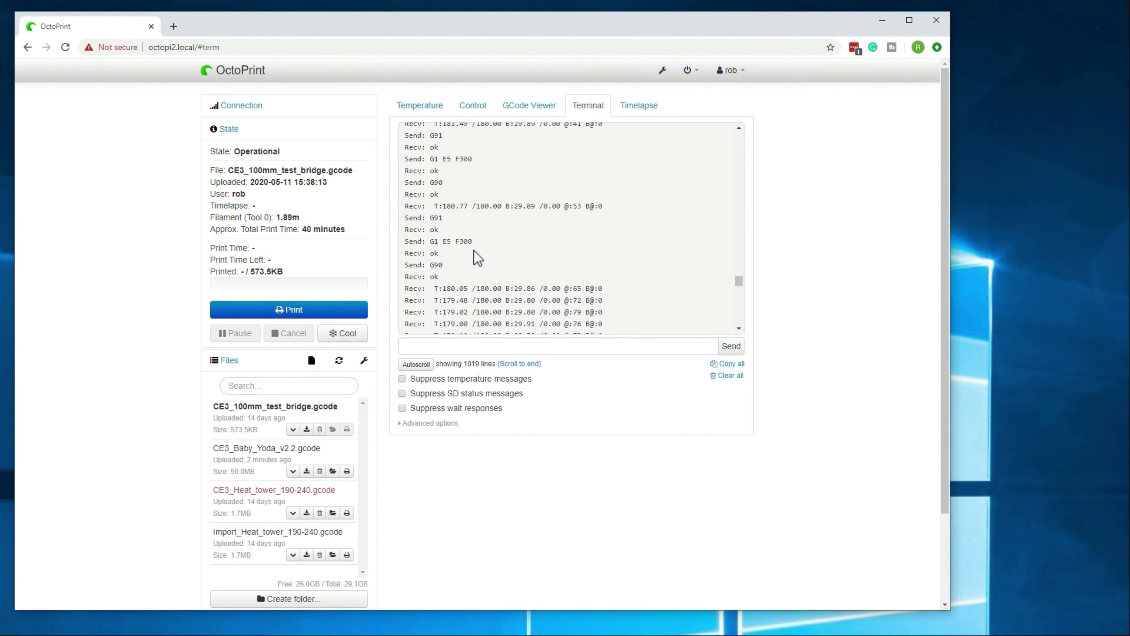
scroll(467, 236, "up", 2)
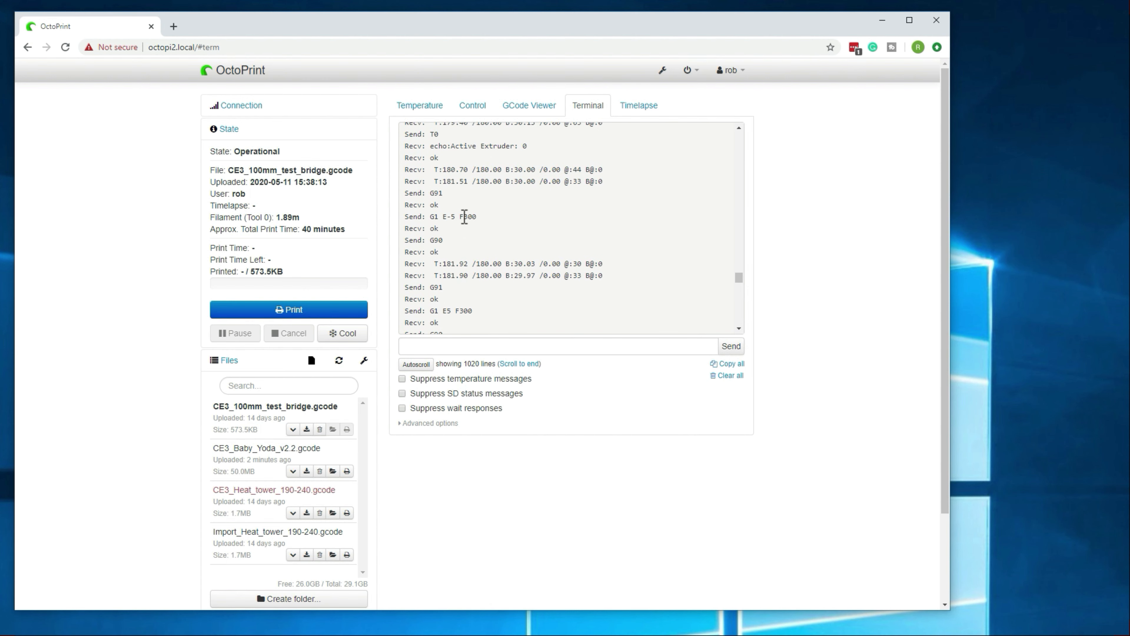
left_click_drag(453, 216, 492, 225)
left_click(482, 252)
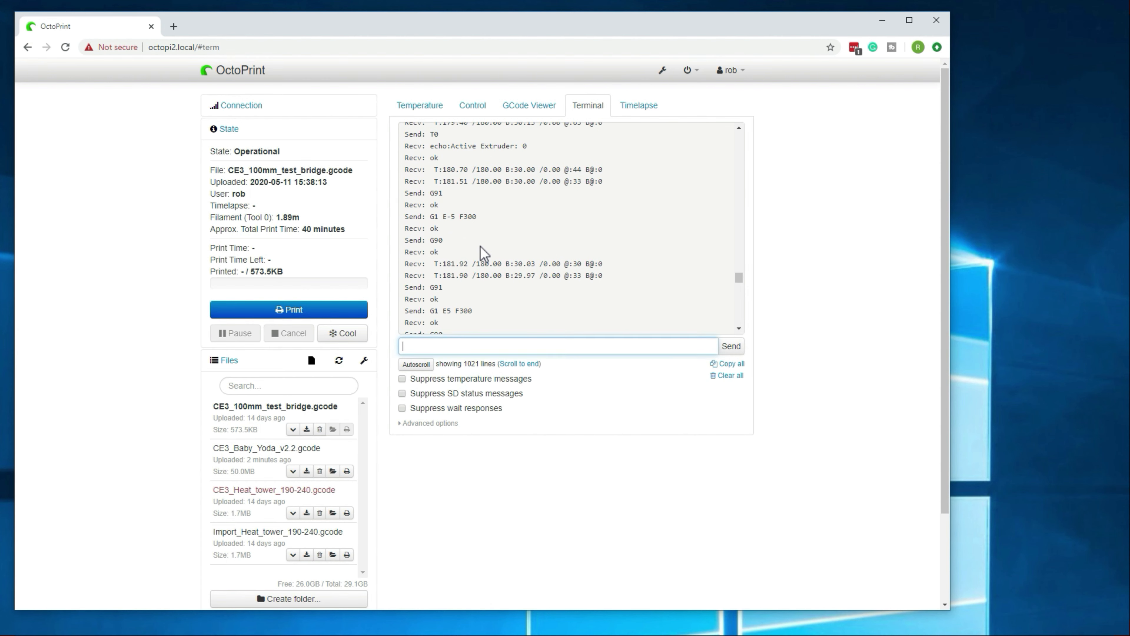
scroll(483, 263, "up", 1)
left_click_drag(447, 275, 507, 290)
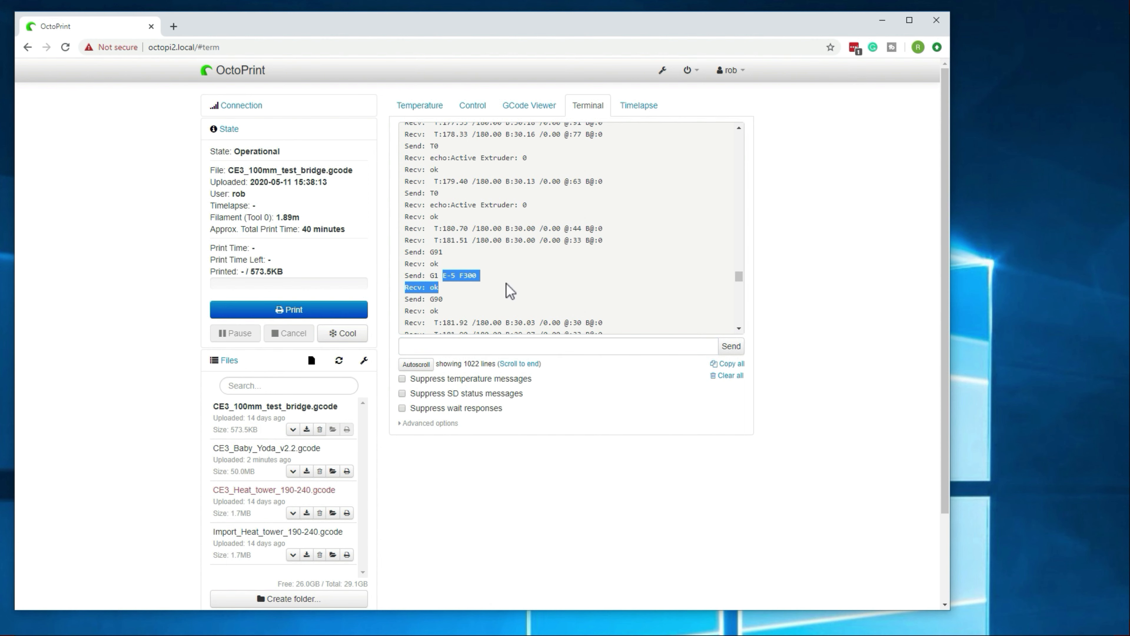
scroll(505, 290, "up", 2)
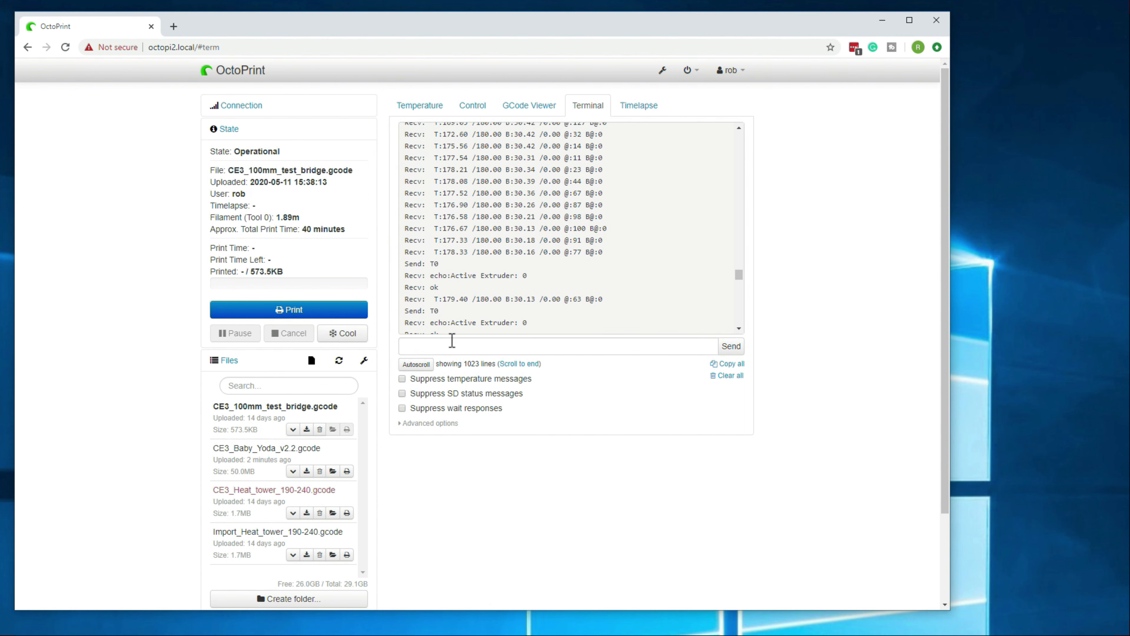
- Turn on terminal autoscroll and jog the printer in +10 mm moves: twice in Y, once in X and once in Z
left_click(416, 365)
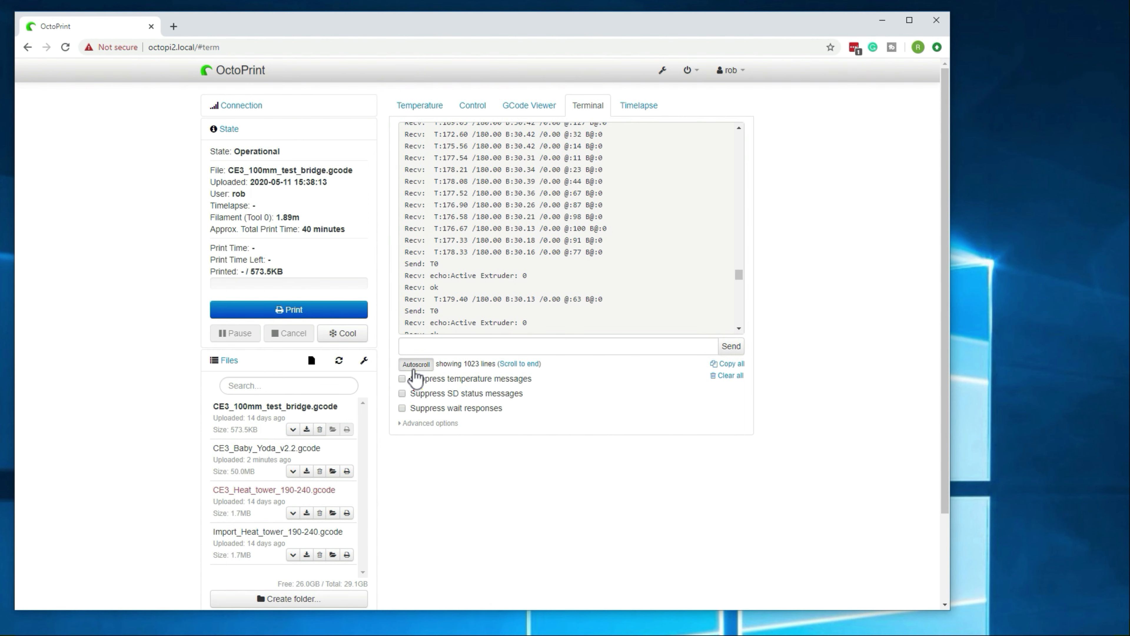
left_click(479, 105)
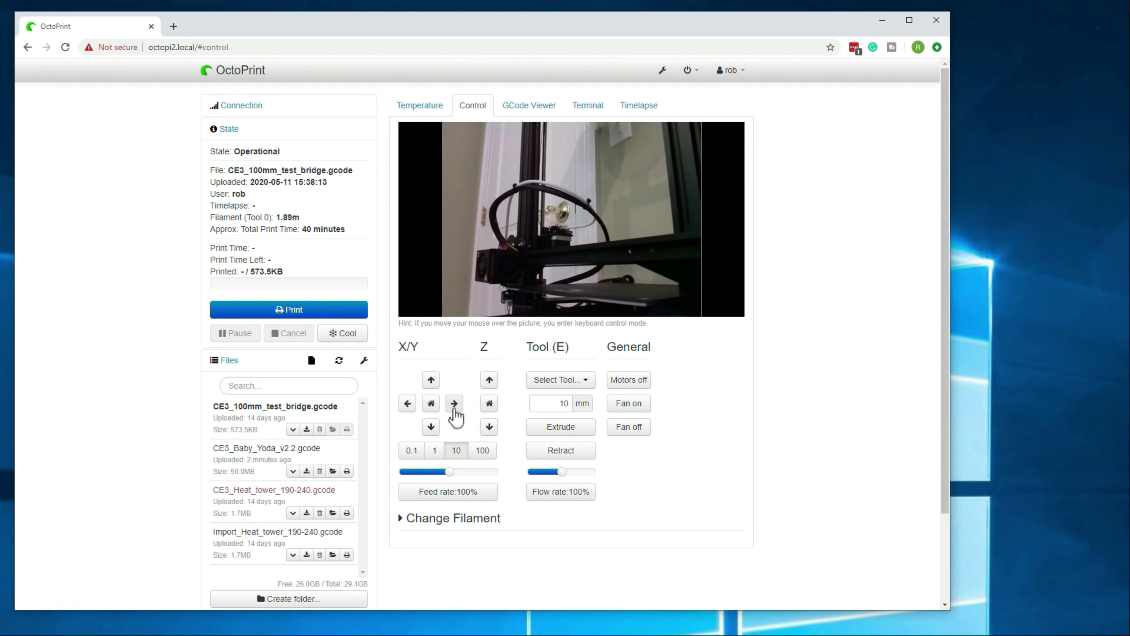
left_click(431, 380)
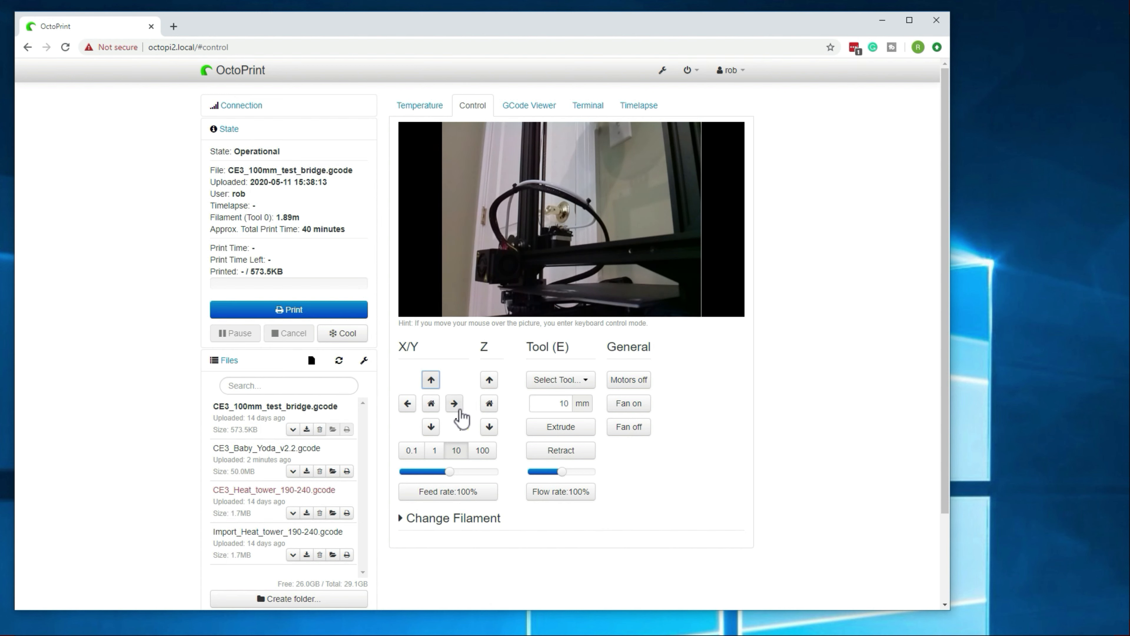
left_click(430, 379)
left_click(455, 404)
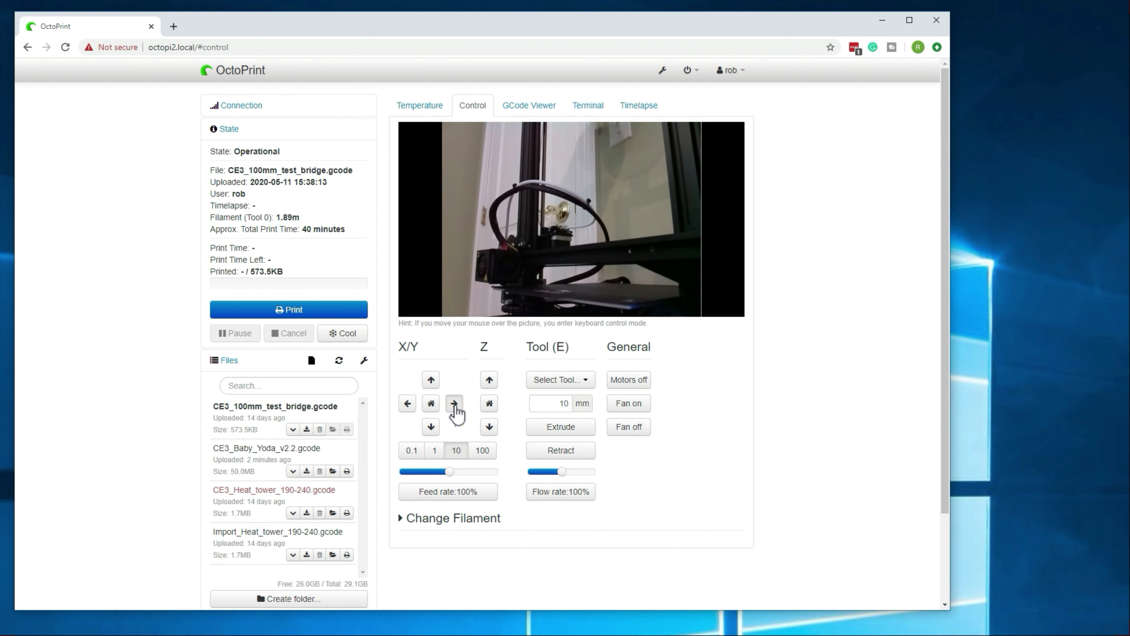
left_click(491, 380)
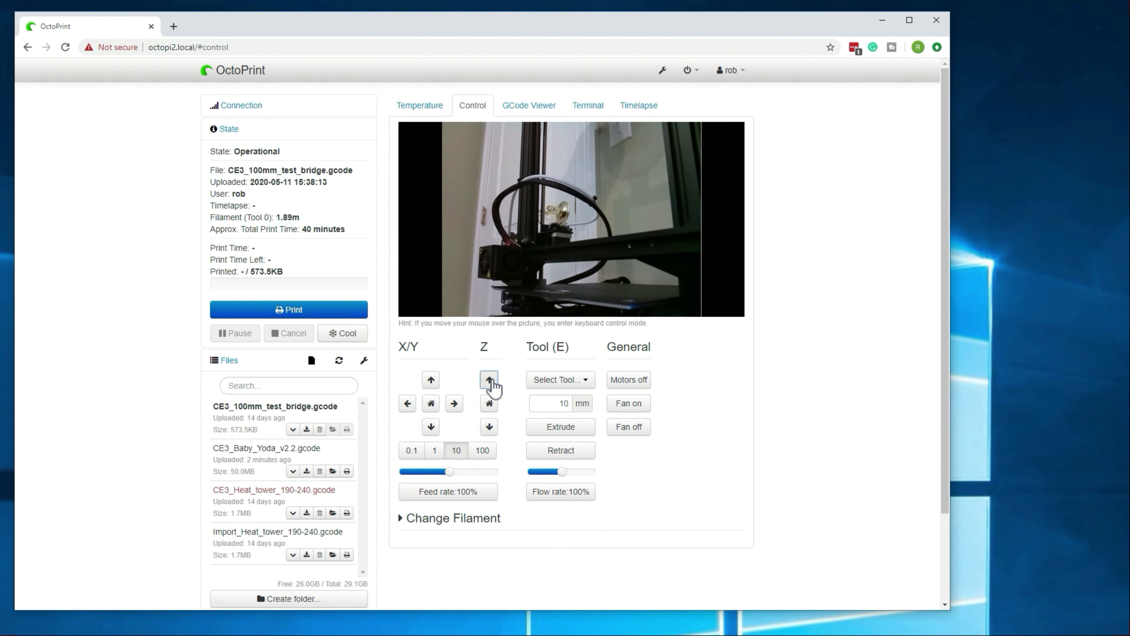
- Review the X, Y and Z jog commands in the terminal log, highlighting G1 Z10 F200, and look back through older entries
left_click(578, 110)
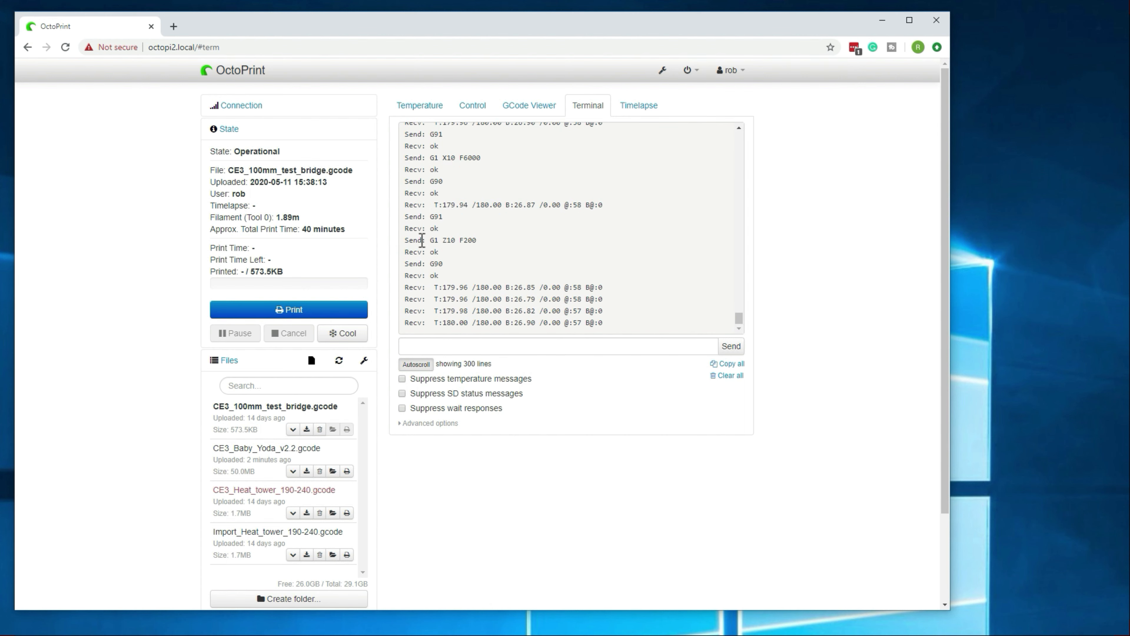
left_click_drag(421, 240, 487, 245)
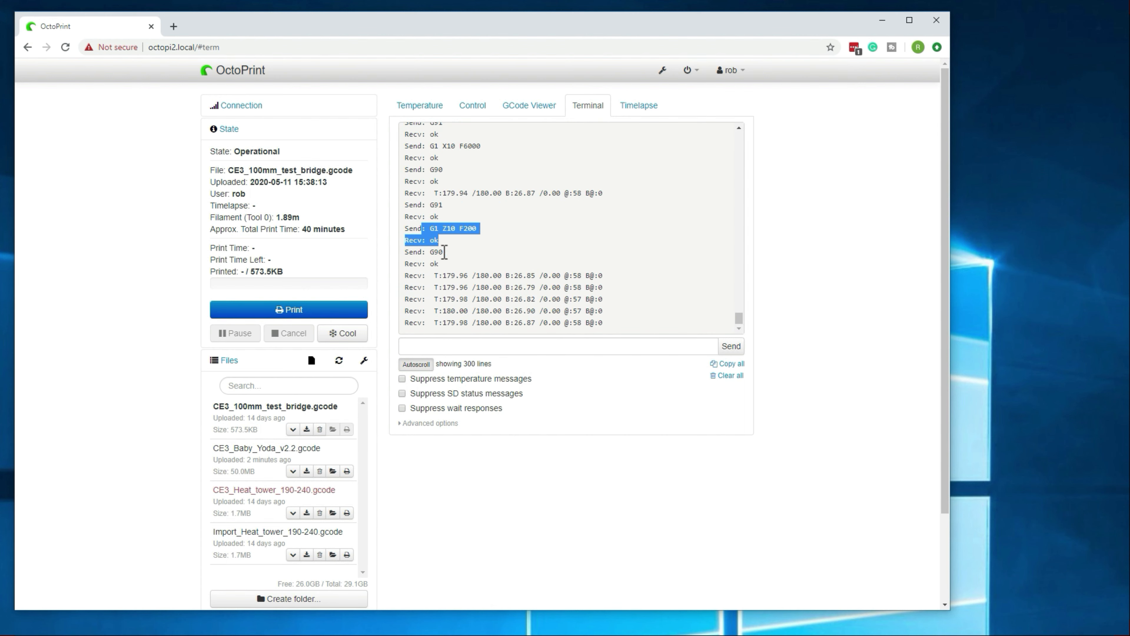
scroll(438, 249, "up", 1)
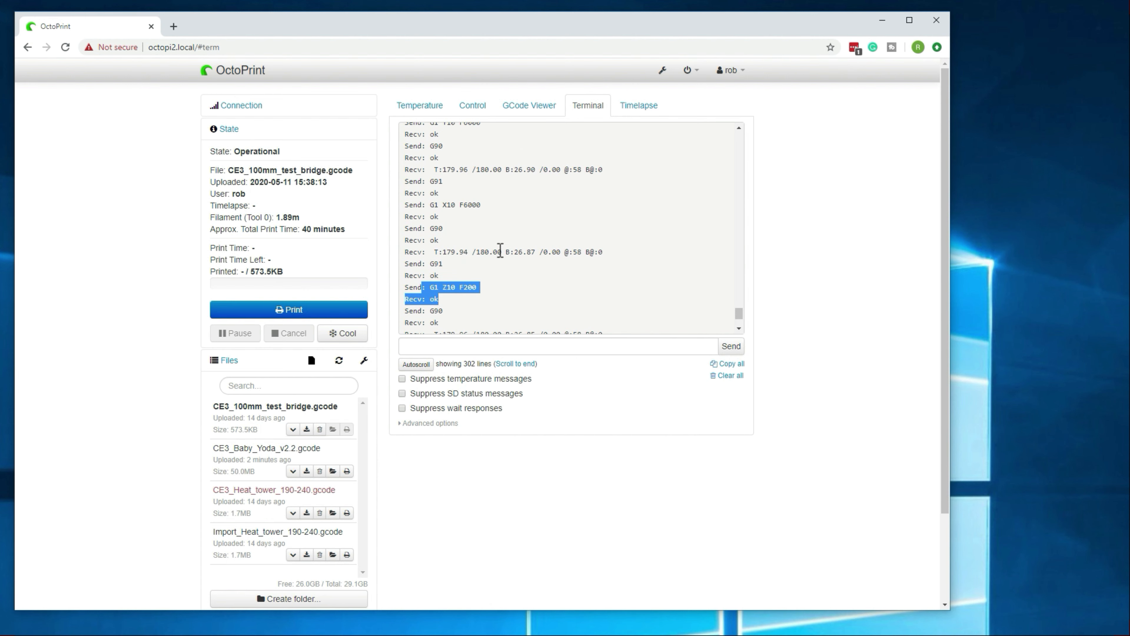
scroll(500, 249, "up", 2)
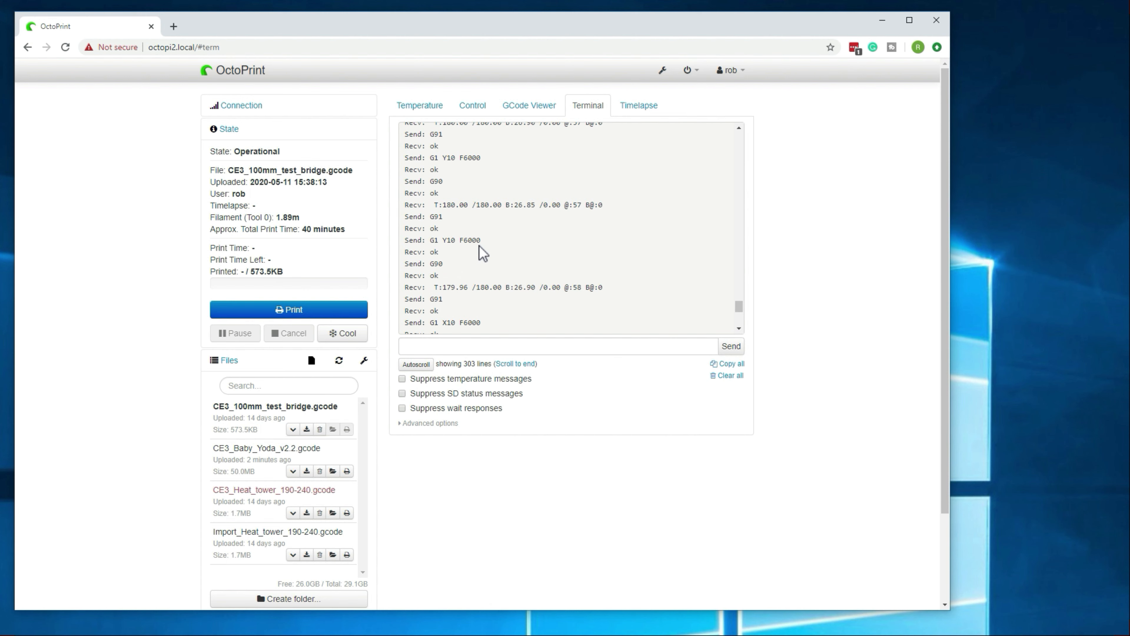
scroll(483, 253, "down", 3)
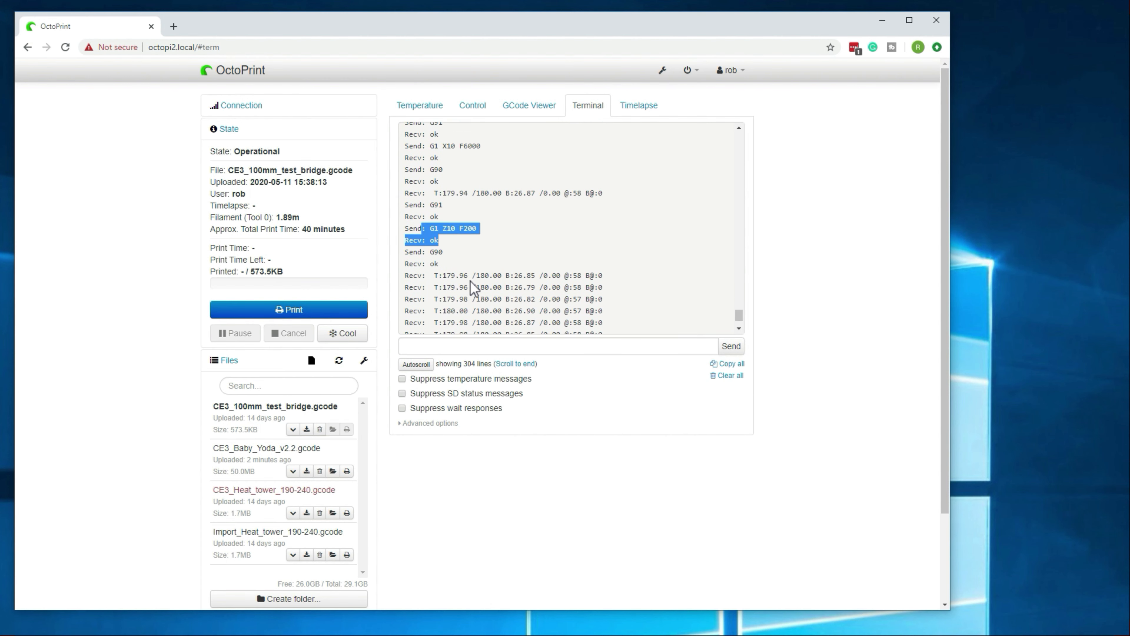
scroll(485, 267, "down", 1)
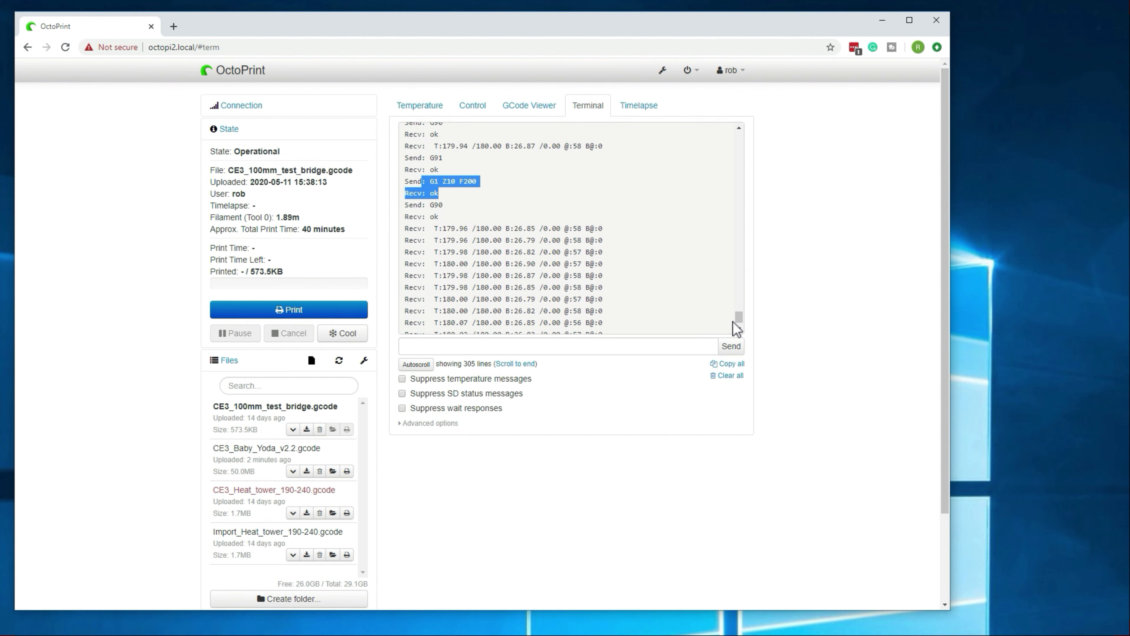
left_click_drag(733, 321, 741, 176)
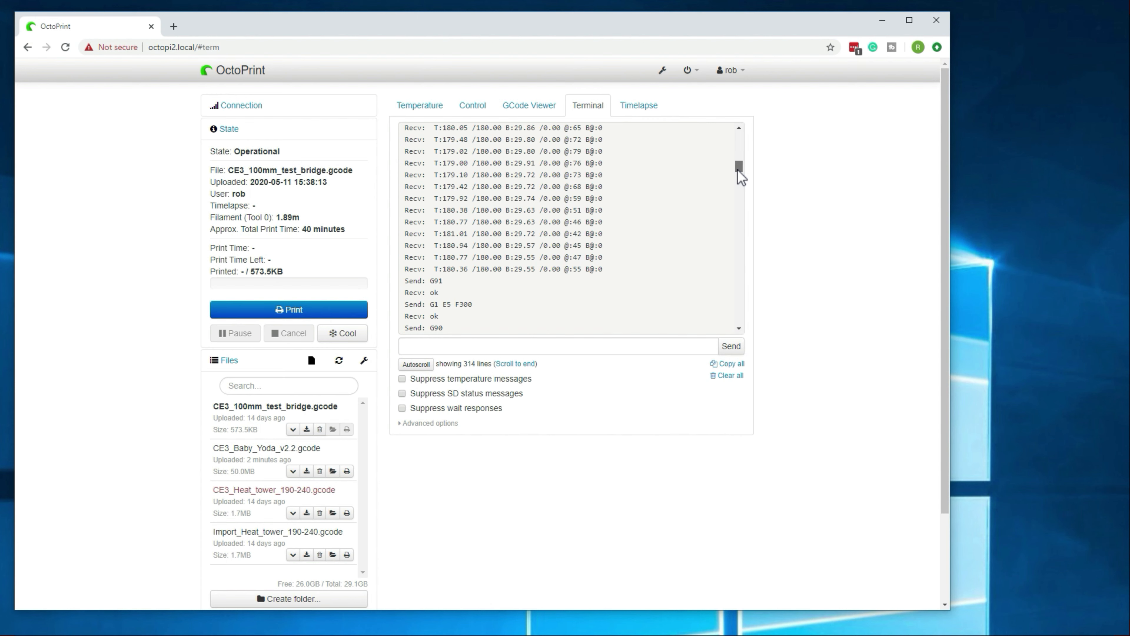
left_click_drag(741, 176, 725, 347)
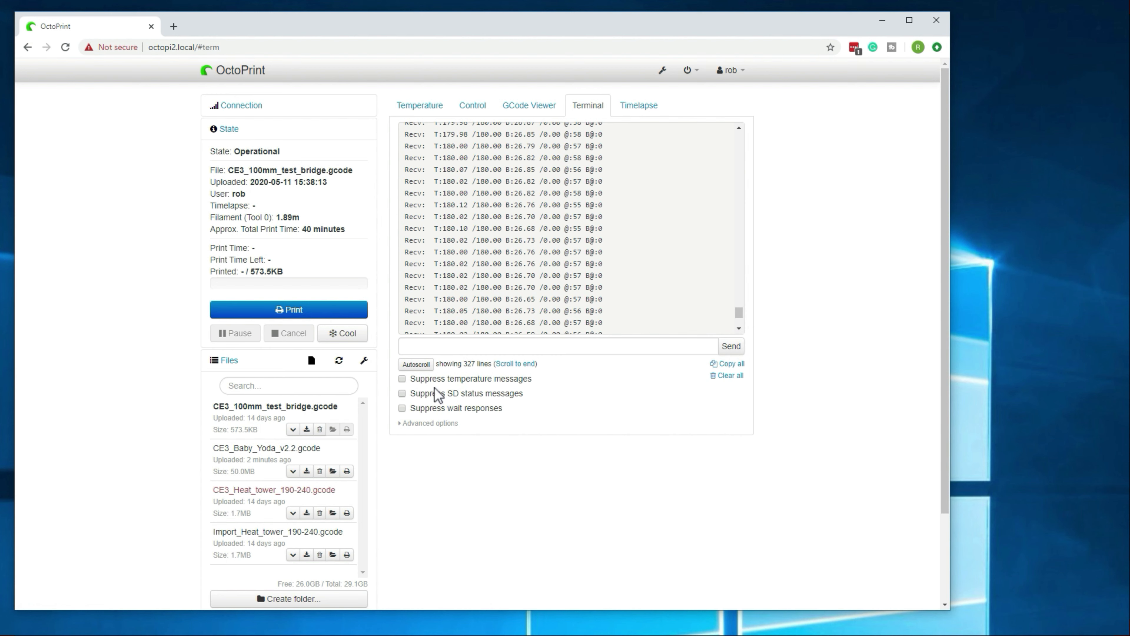
- Expand the terminal's advanced options to review them, and open the timelapse configuration
left_click(405, 424)
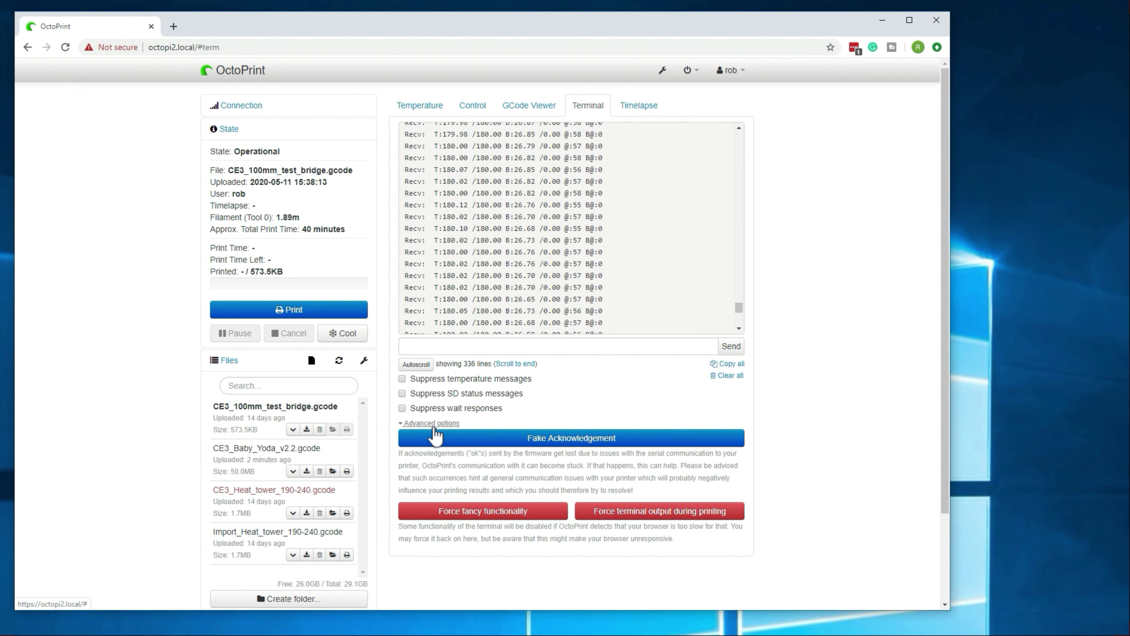
left_click_drag(434, 426, 382, 426)
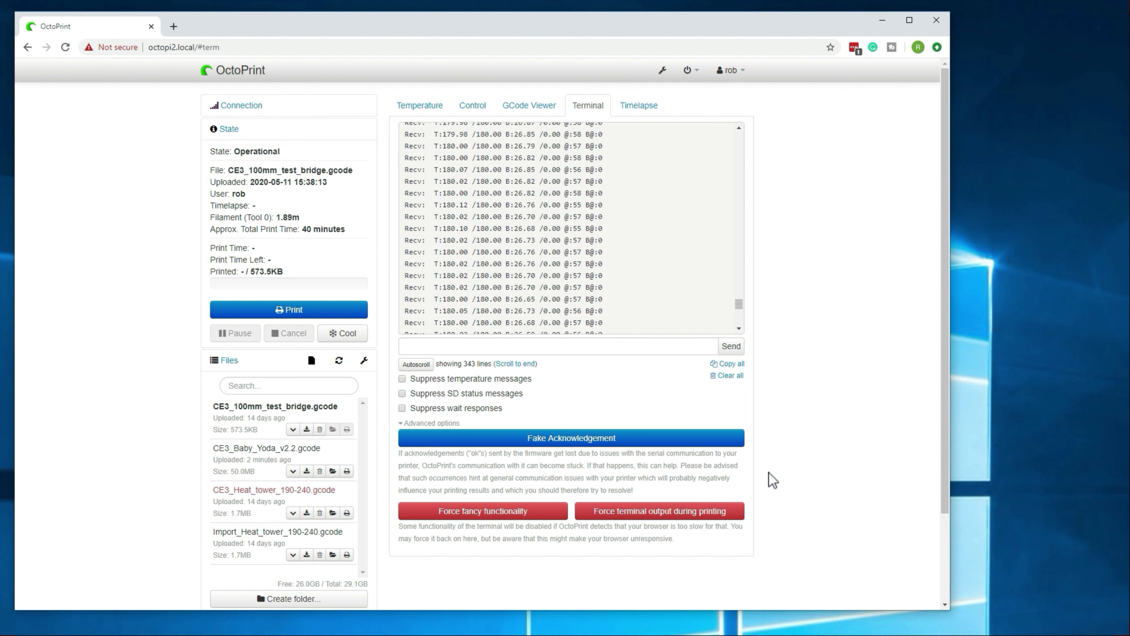
left_click(631, 111)
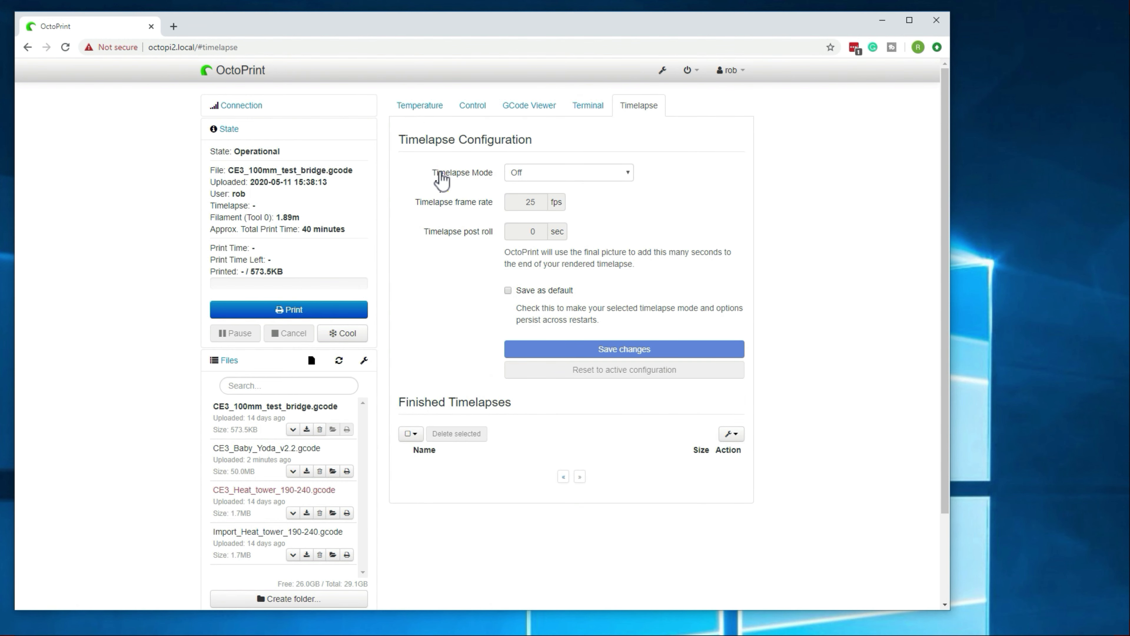
- Set the timelapse mode to Timed and the timelapse post roll to 10 seconds
left_click(615, 178)
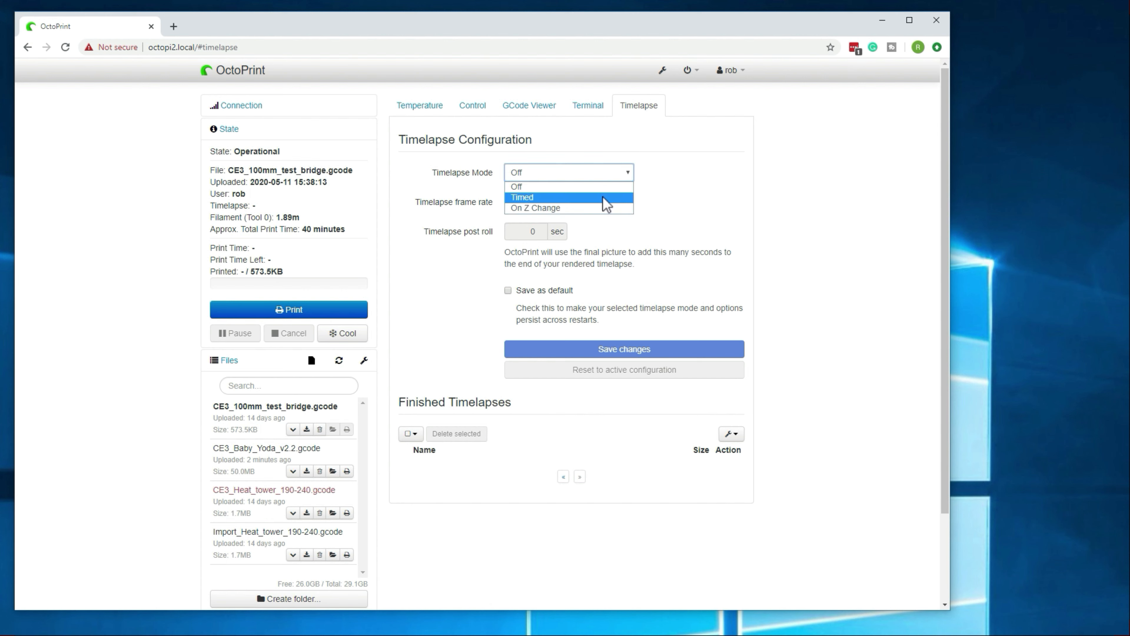
left_click(580, 198)
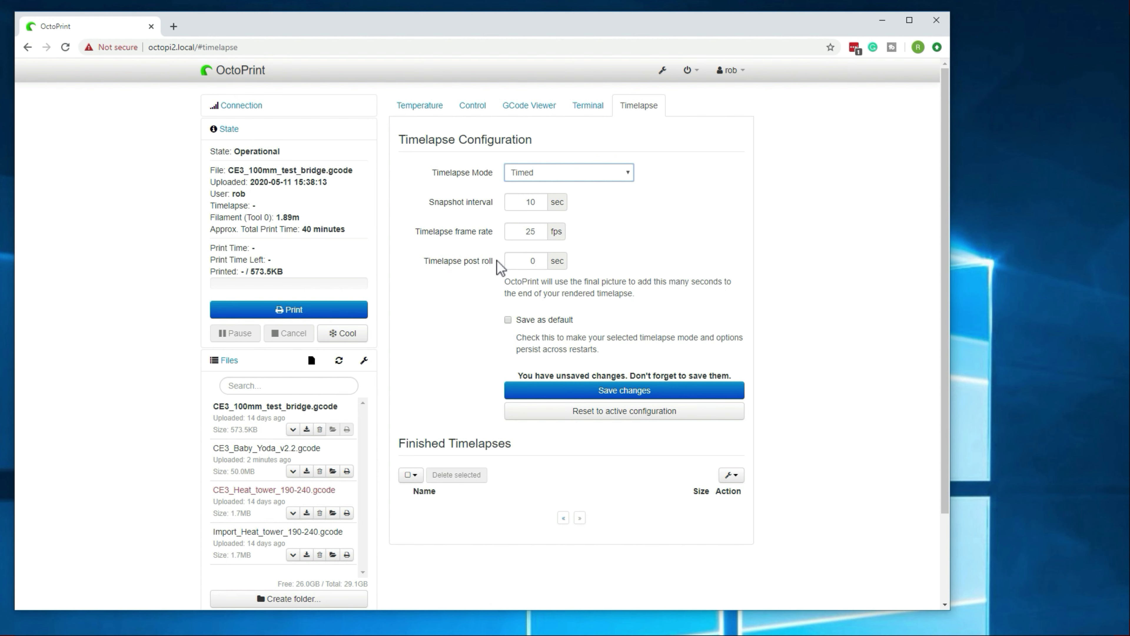
double_click(526, 262)
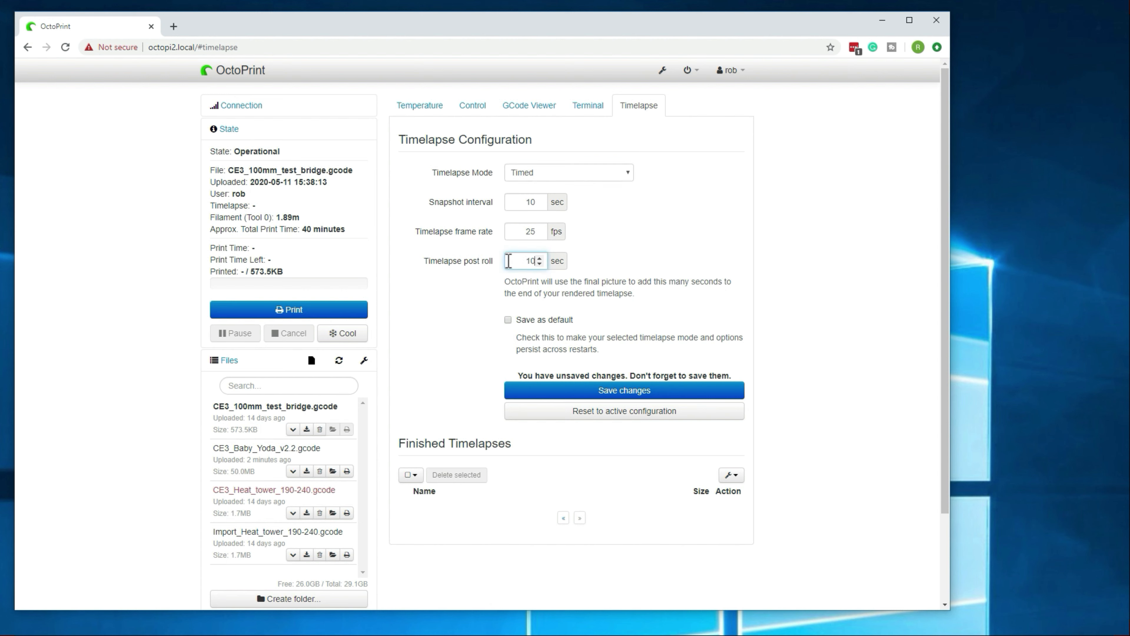
left_click(620, 285)
- Change the timelapse mode to On Z Change and highlight the note about printing from the SD card
left_click(596, 178)
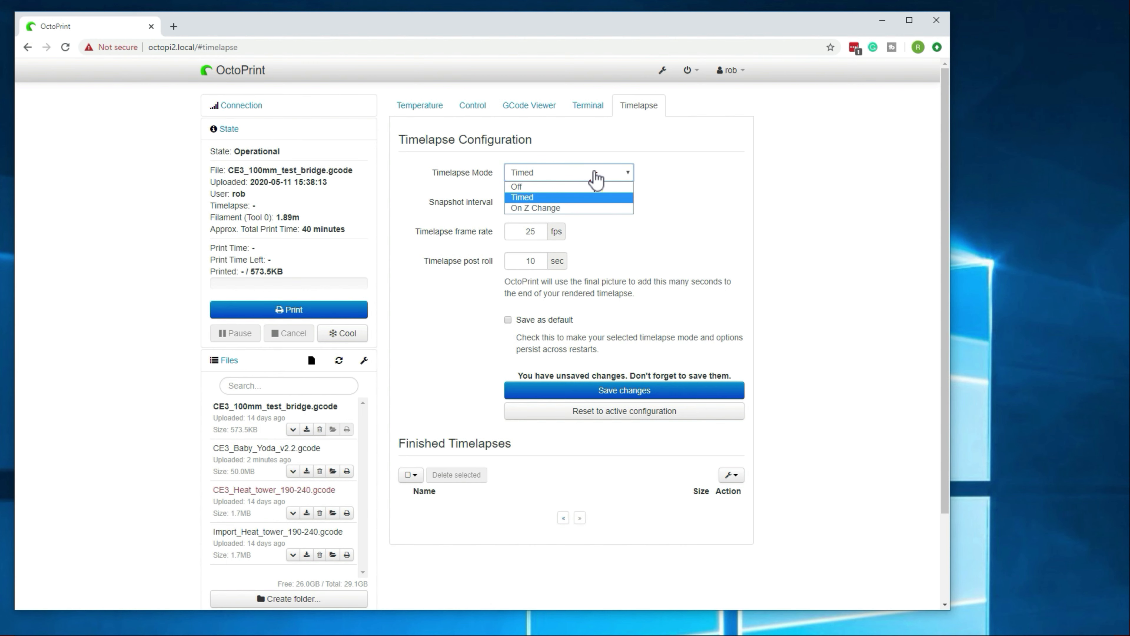
left_click(559, 207)
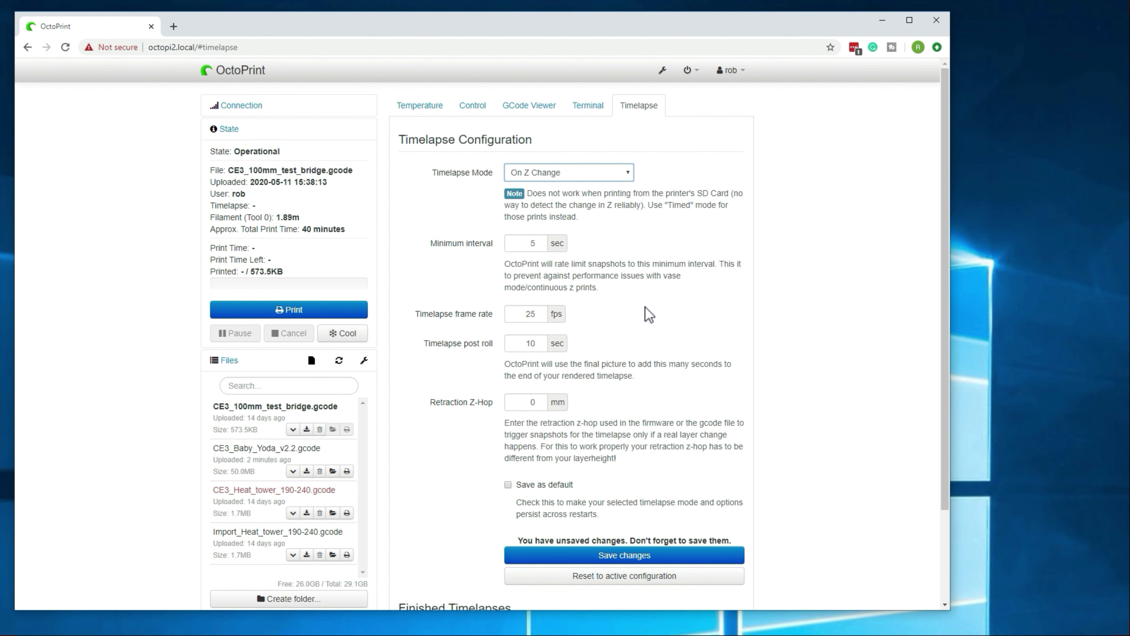
left_click_drag(566, 193, 699, 200)
left_click(697, 200)
- Cycle the timelapse mode through Timed and Off, returning it to On Z Change
left_click(625, 174)
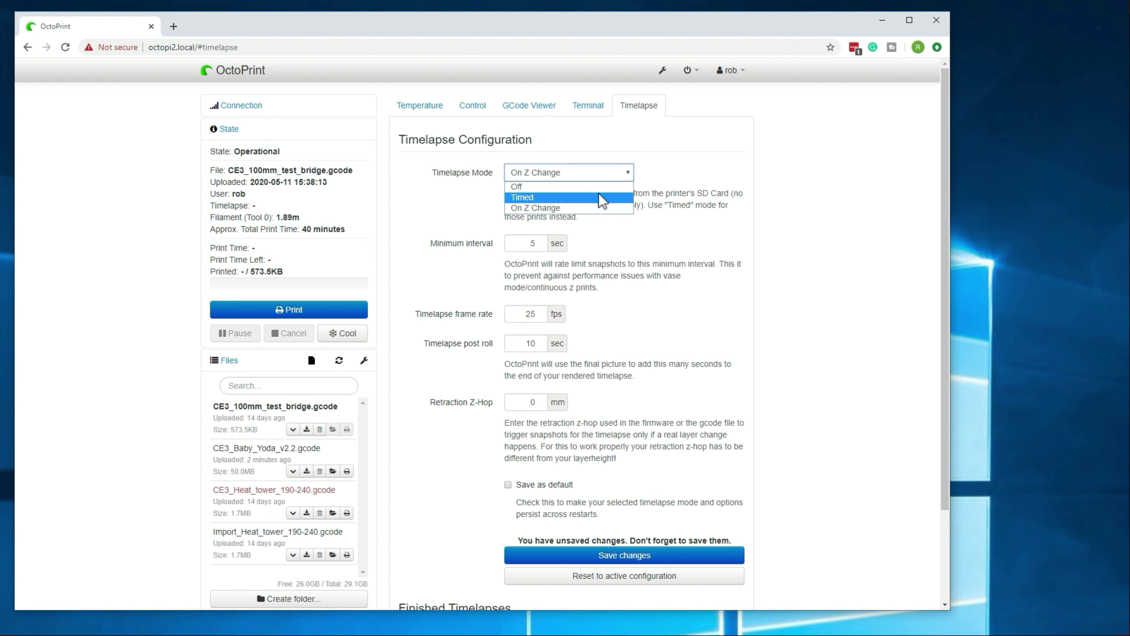
left_click(602, 198)
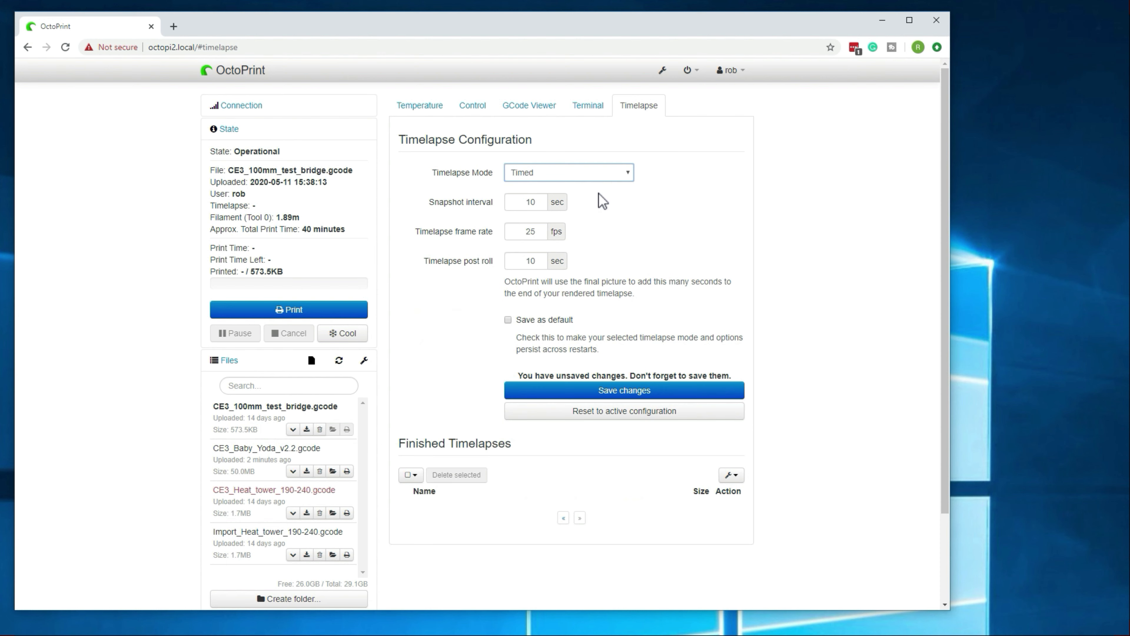
left_click(622, 176)
left_click(617, 187)
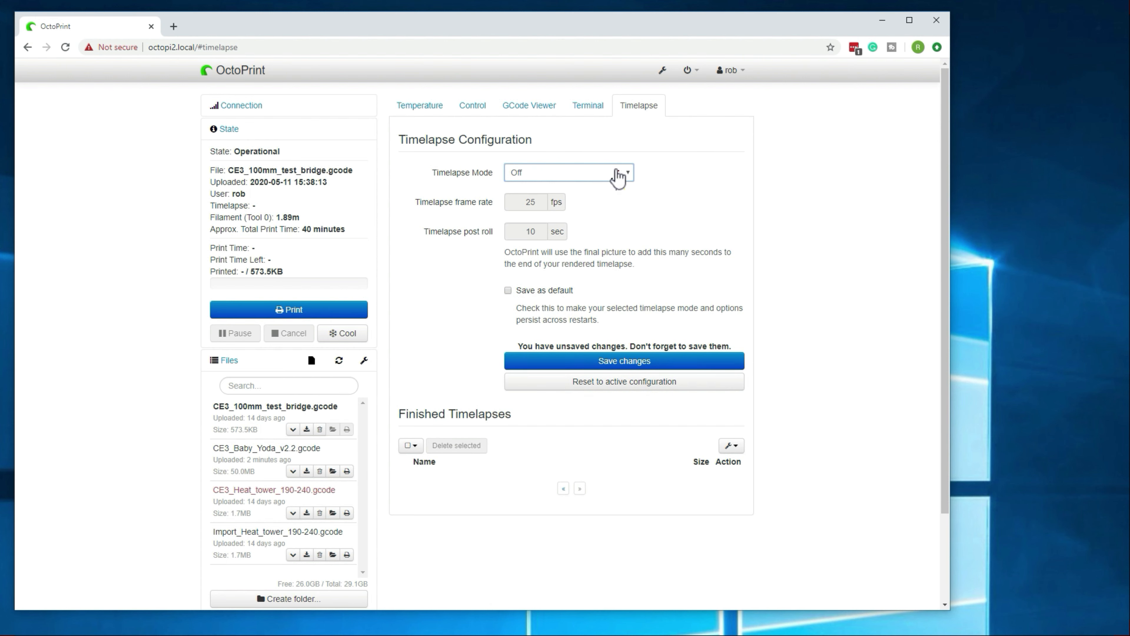
left_click(613, 177)
left_click(597, 214)
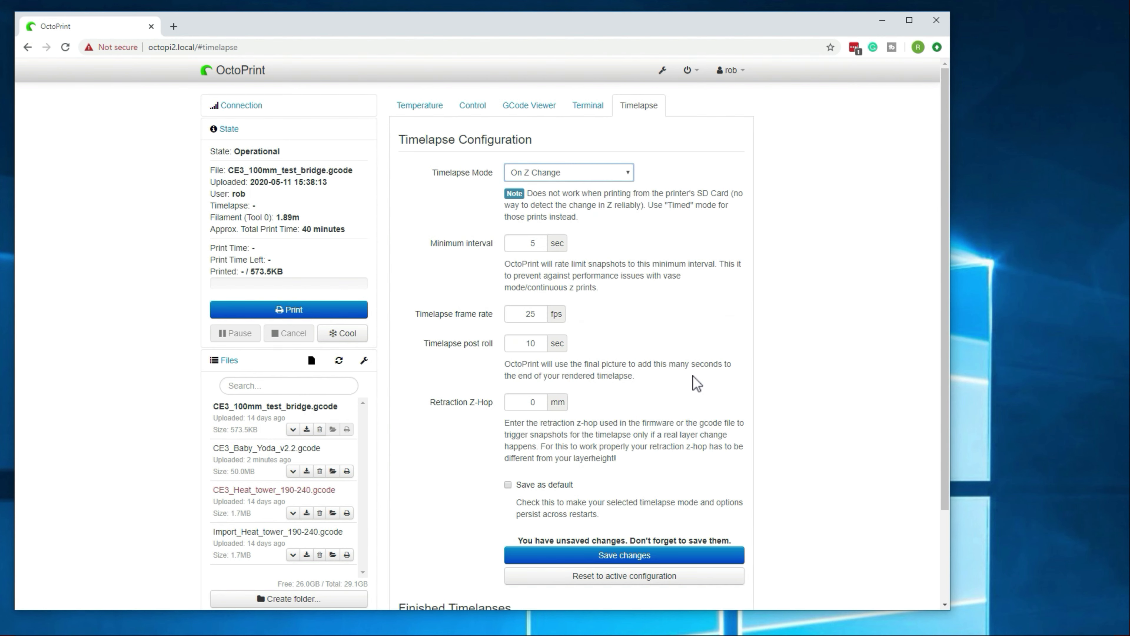
- Look over the rest of the timelapse page, including the Finished Timelapses list and its options
scroll(693, 375, "down", 2)
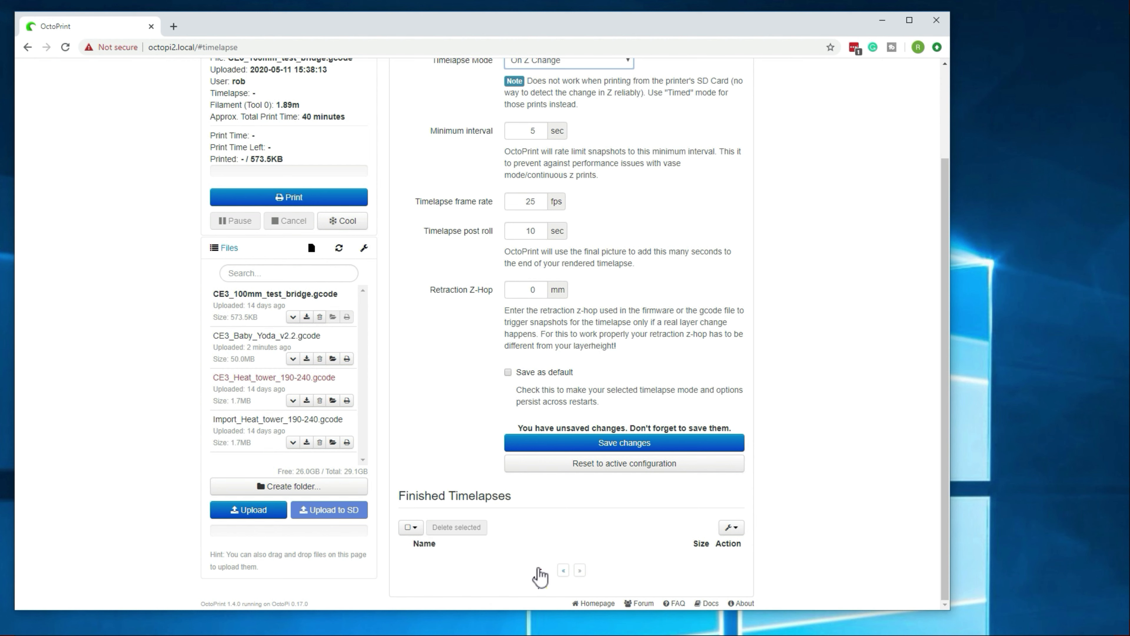
left_click(730, 527)
left_click(426, 558)
scroll(445, 517, "up", 3)
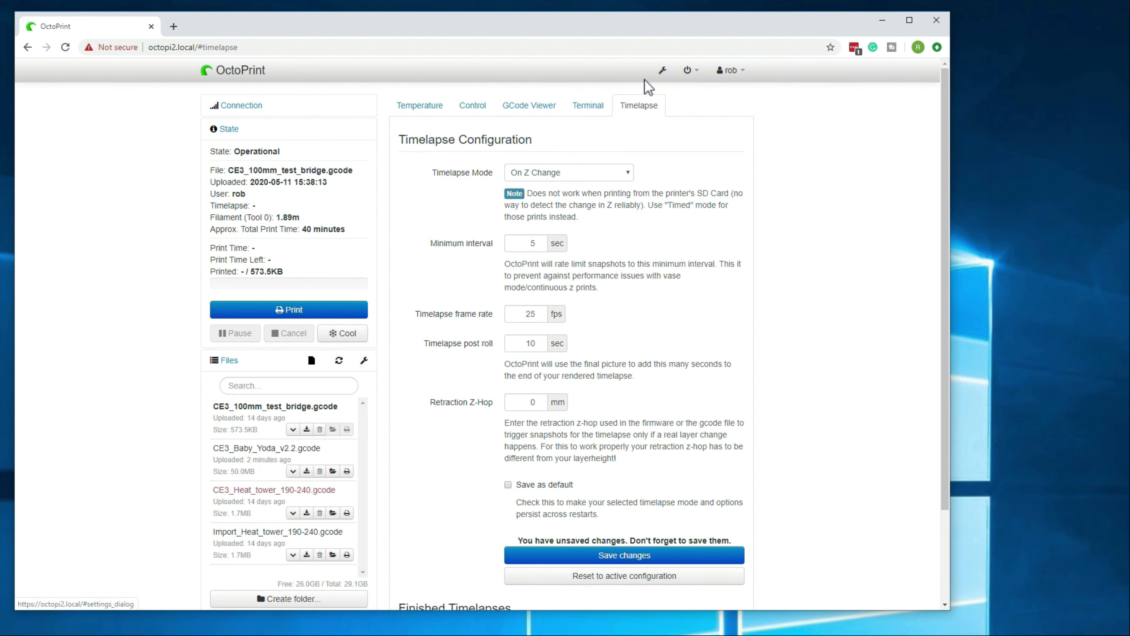
- In the printer profile settings, make Taz 6 the default profile, restore Ender 3 Pro as default, and close the settings
left_click(663, 70)
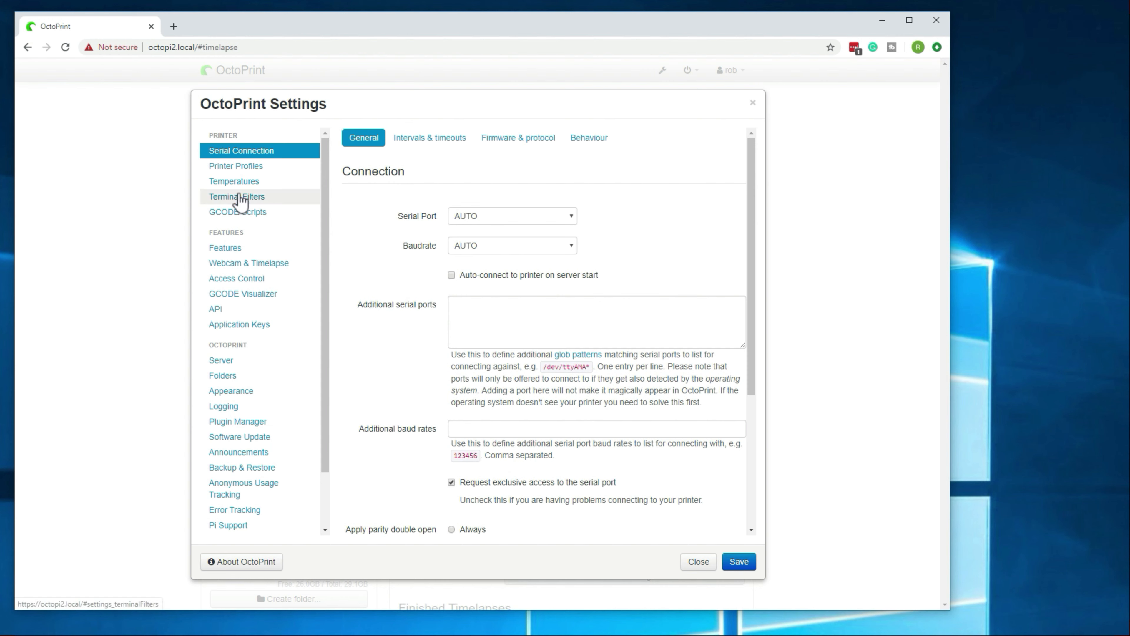
left_click(256, 171)
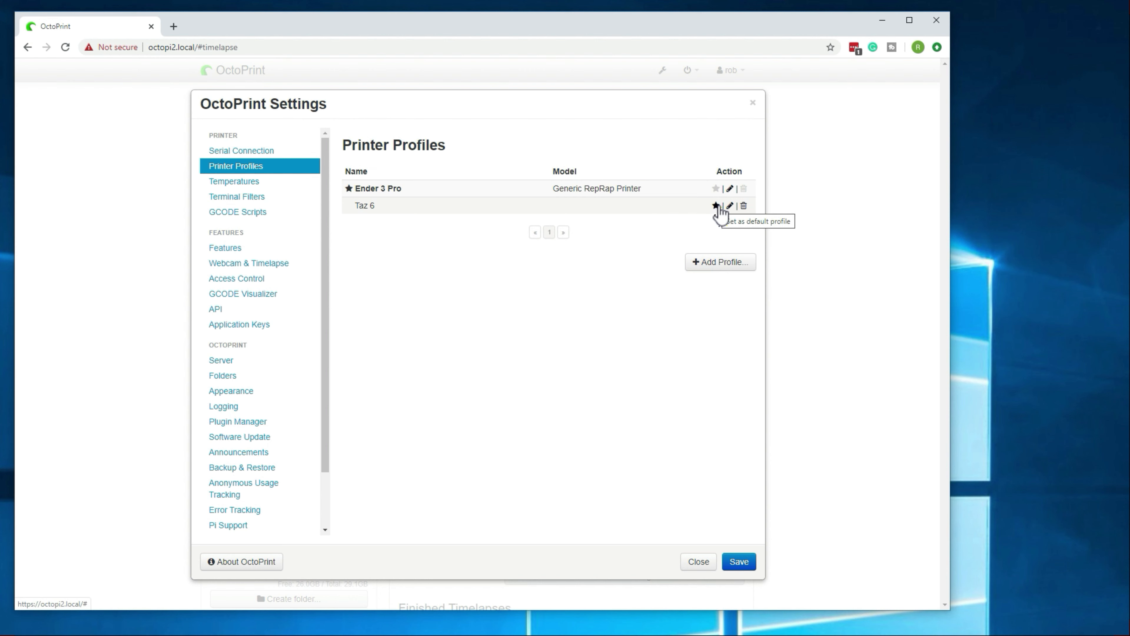
left_click(716, 205)
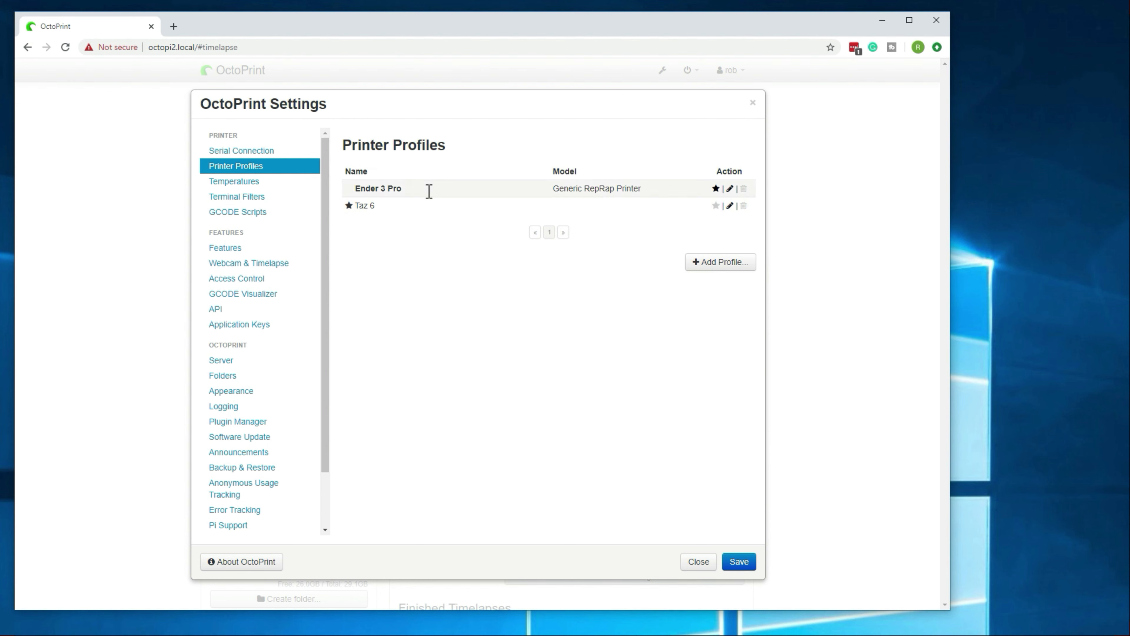
left_click(715, 188)
left_click(752, 103)
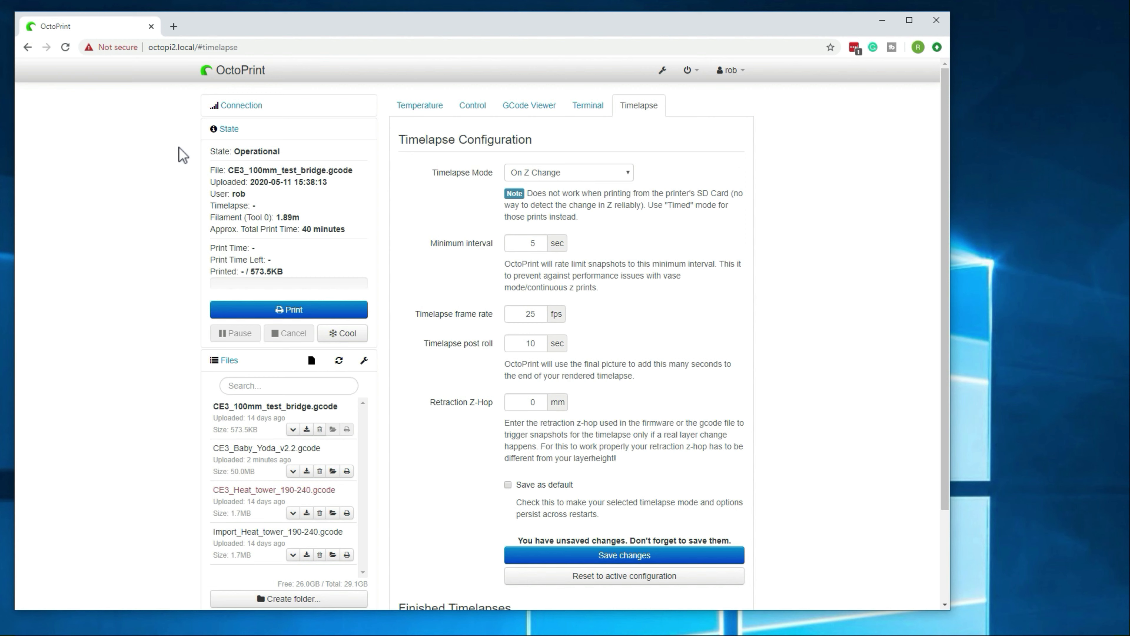
- Expand the printer connection details, and review the temperature presets in the settings, highlighting the PLA extruder temperature
left_click(215, 109)
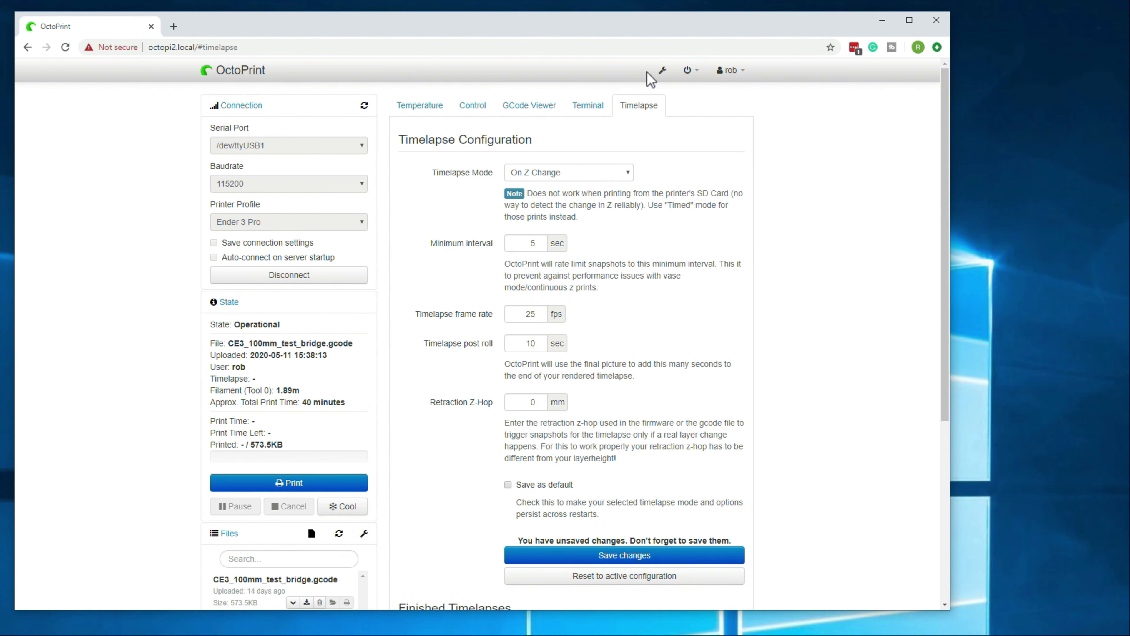
left_click(662, 71)
left_click(255, 185)
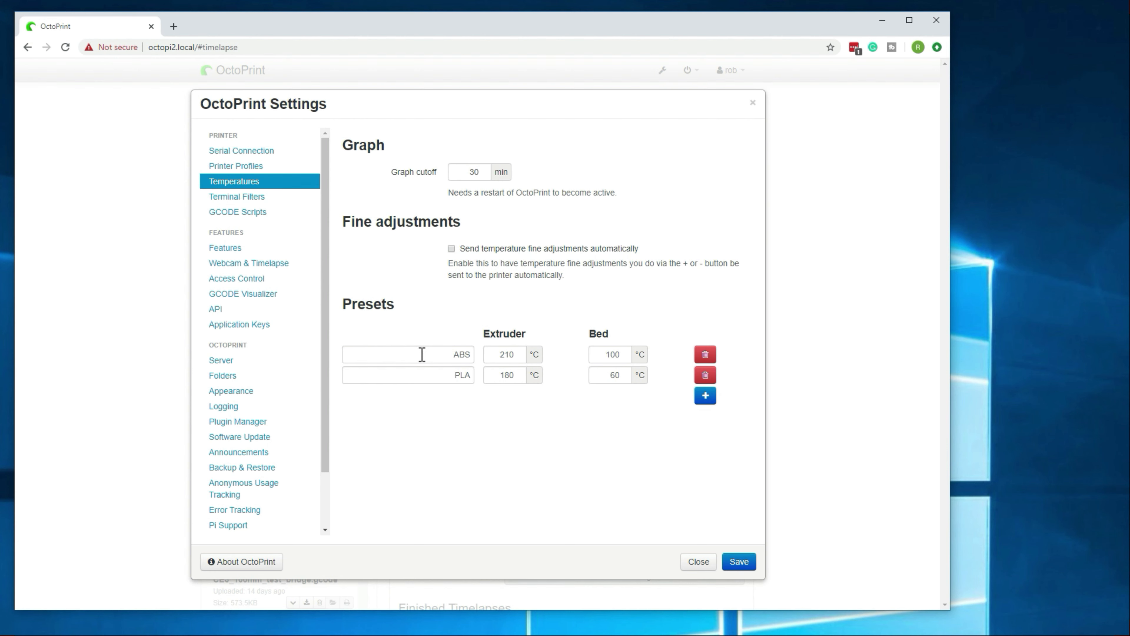
double_click(493, 375)
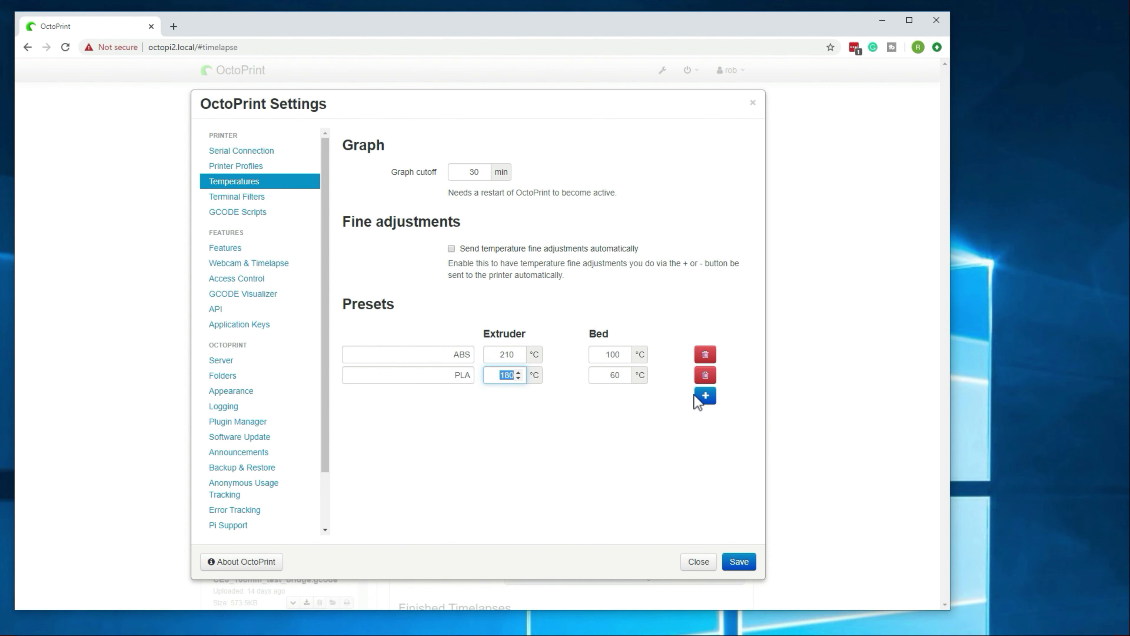
- View the terminal filter settings and look through all the GCODE script fields, from print start to connection closing
left_click(261, 201)
left_click(262, 212)
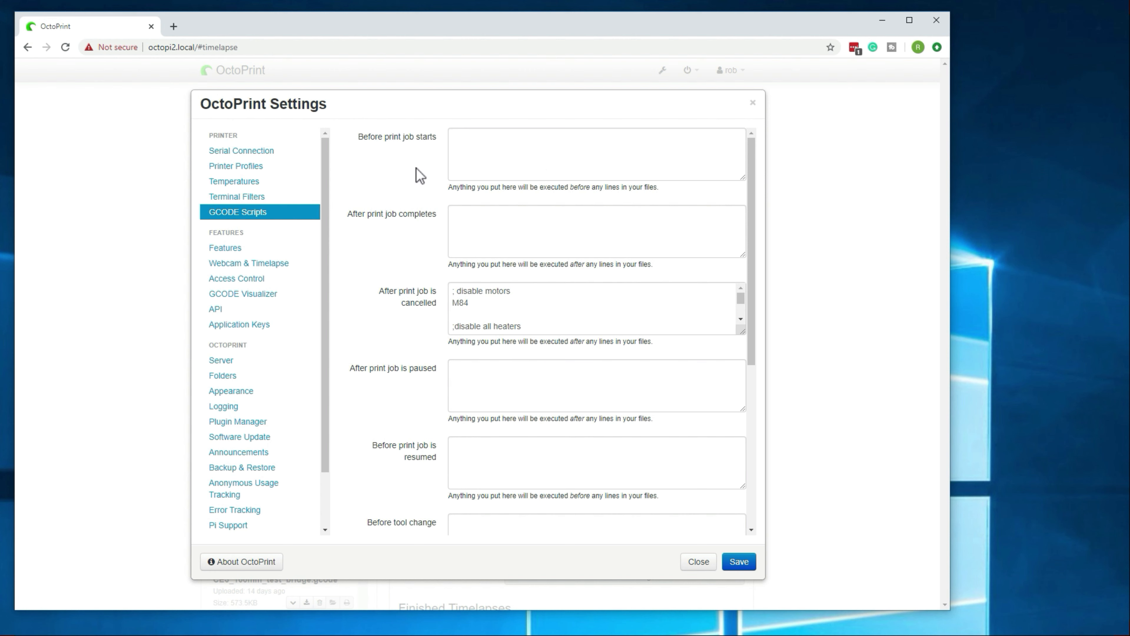
left_click(510, 148)
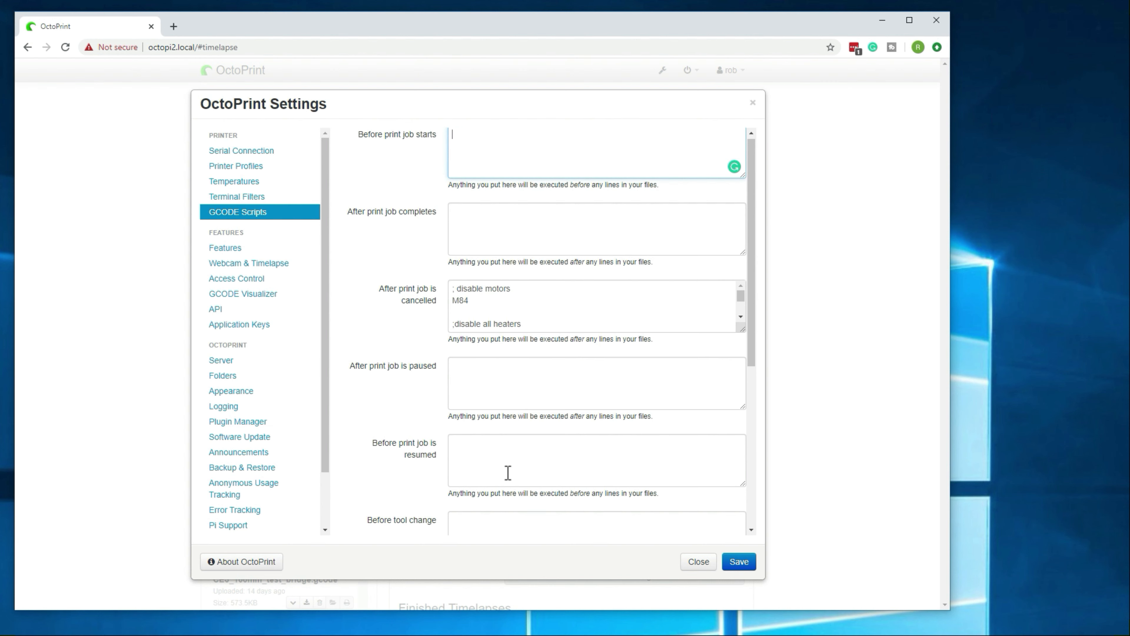
scroll(507, 472, "down", 2)
scroll(505, 471, "down", 2)
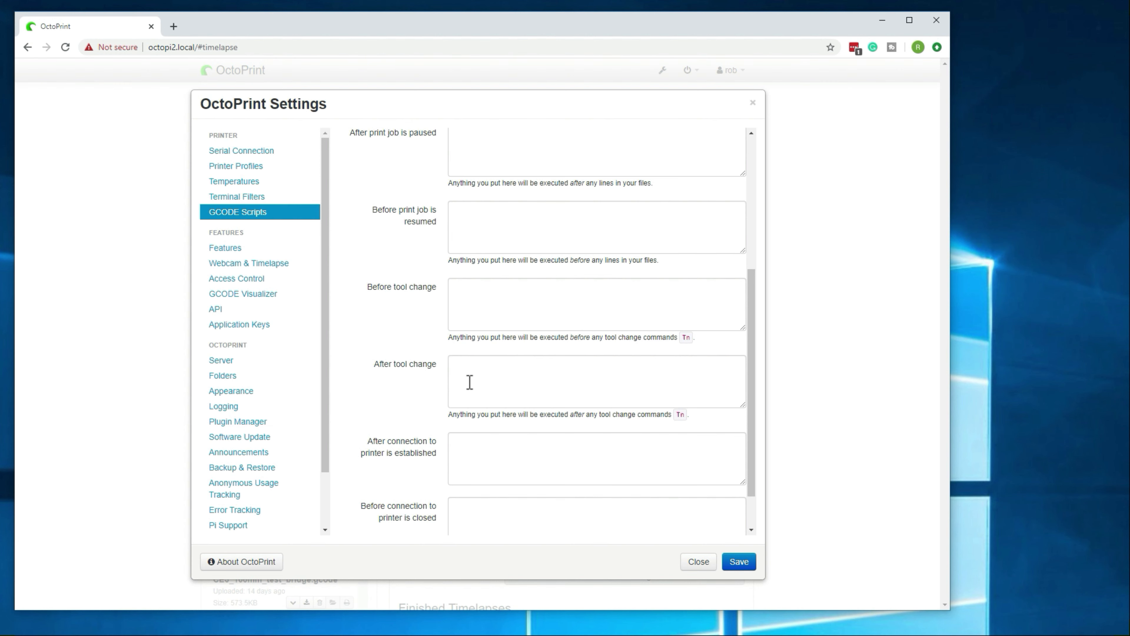
scroll(473, 454, "down", 1)
scroll(478, 445, "up", 6)
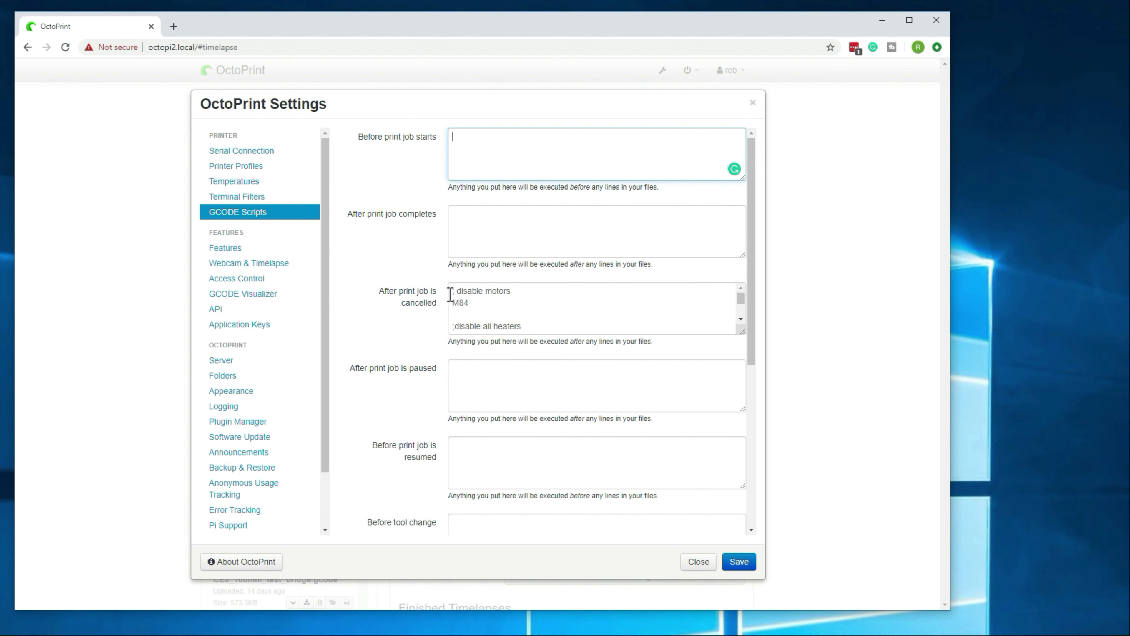
- Highlight the disable-motors M84 lines in the script for cancelled print jobs and read through the rest of that script
left_click_drag(452, 290, 510, 314)
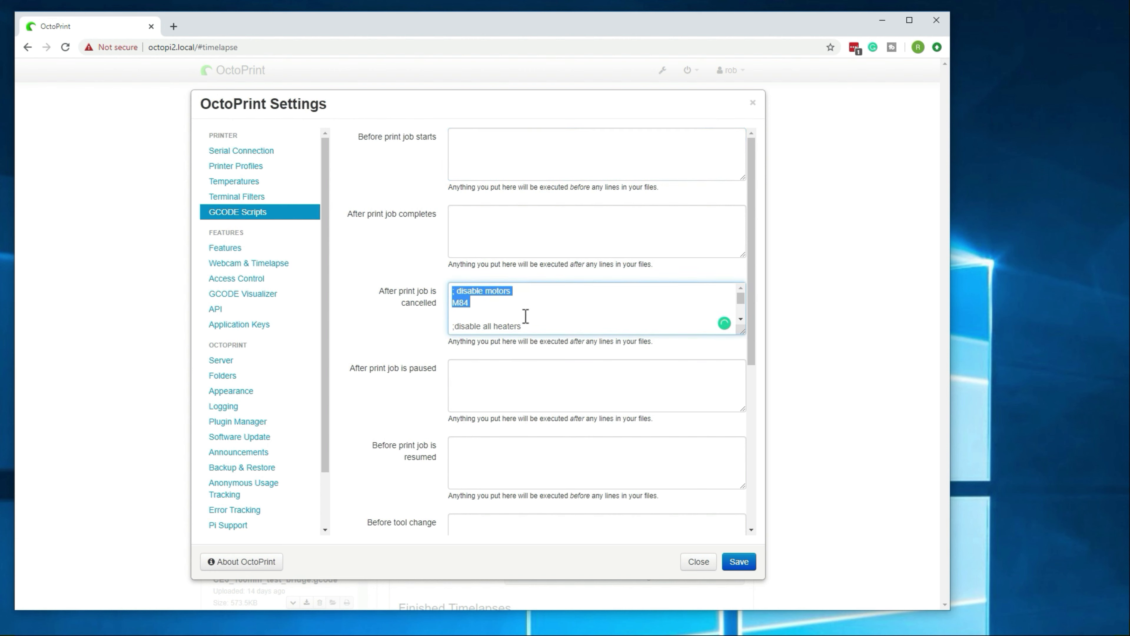
left_click(497, 298)
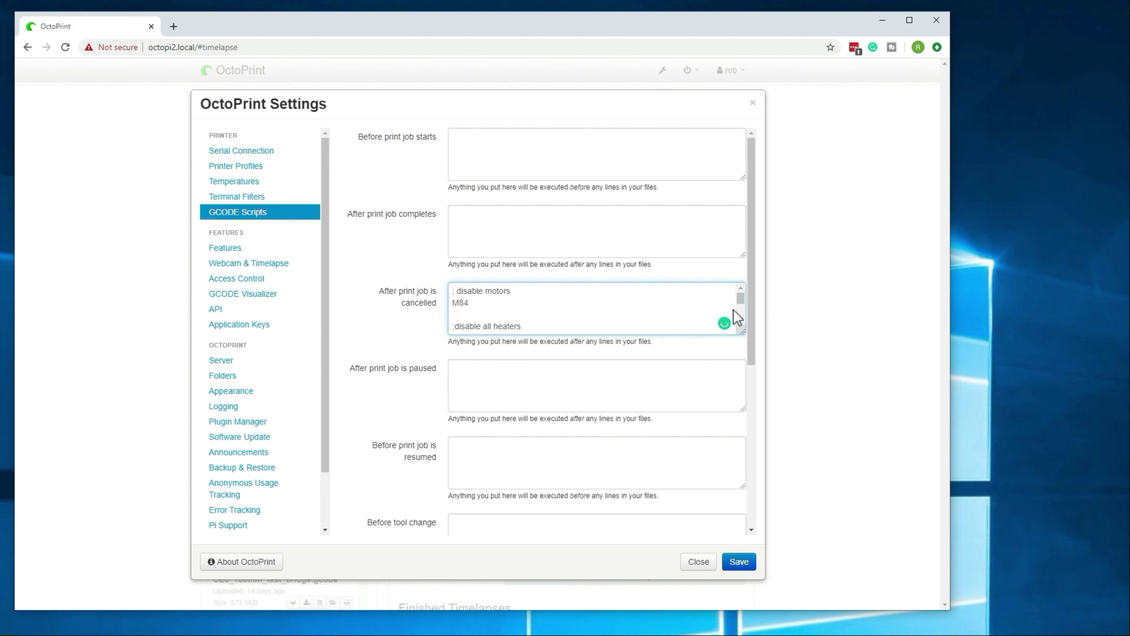
left_click_drag(745, 295, 744, 312)
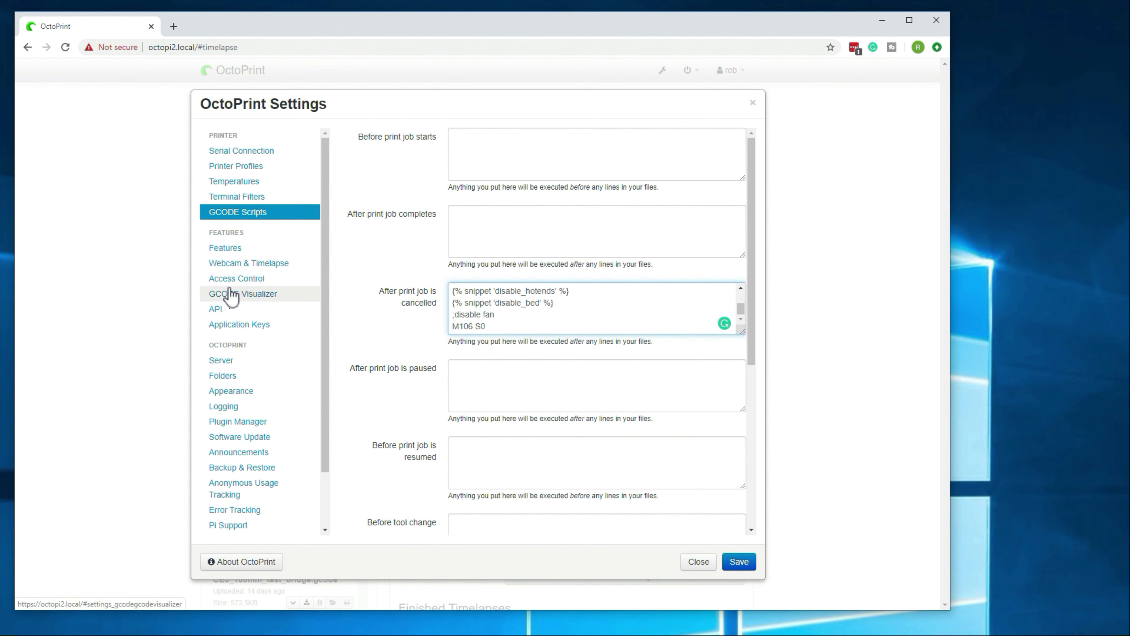
- Enable confirmation before starting a print in the Features settings and save the settings
left_click(236, 252)
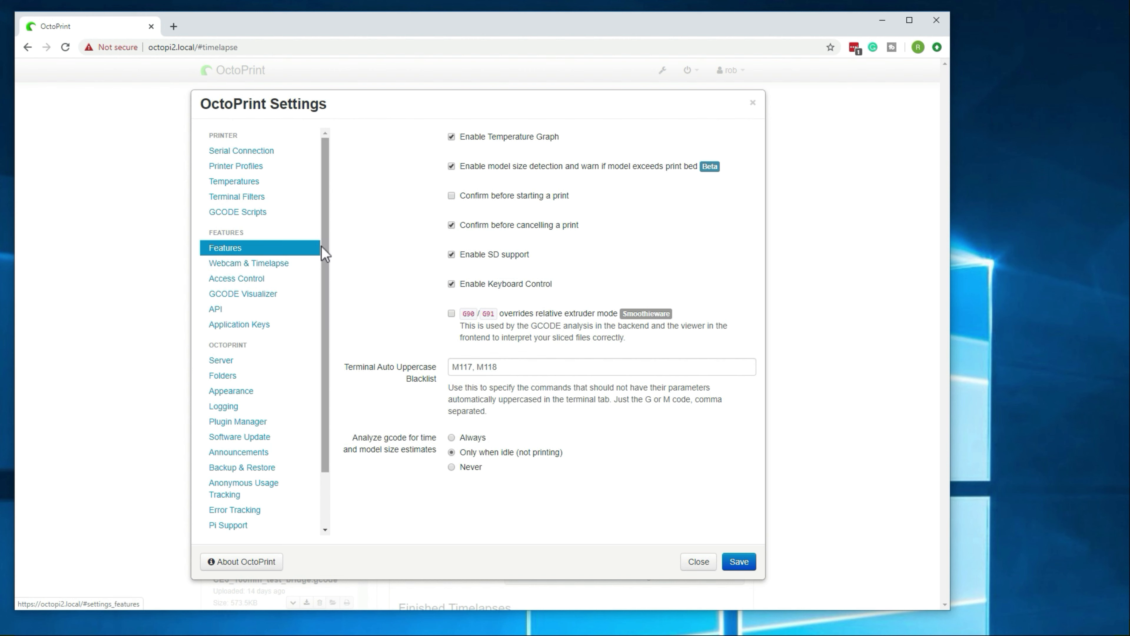
left_click(452, 197)
left_click(740, 563)
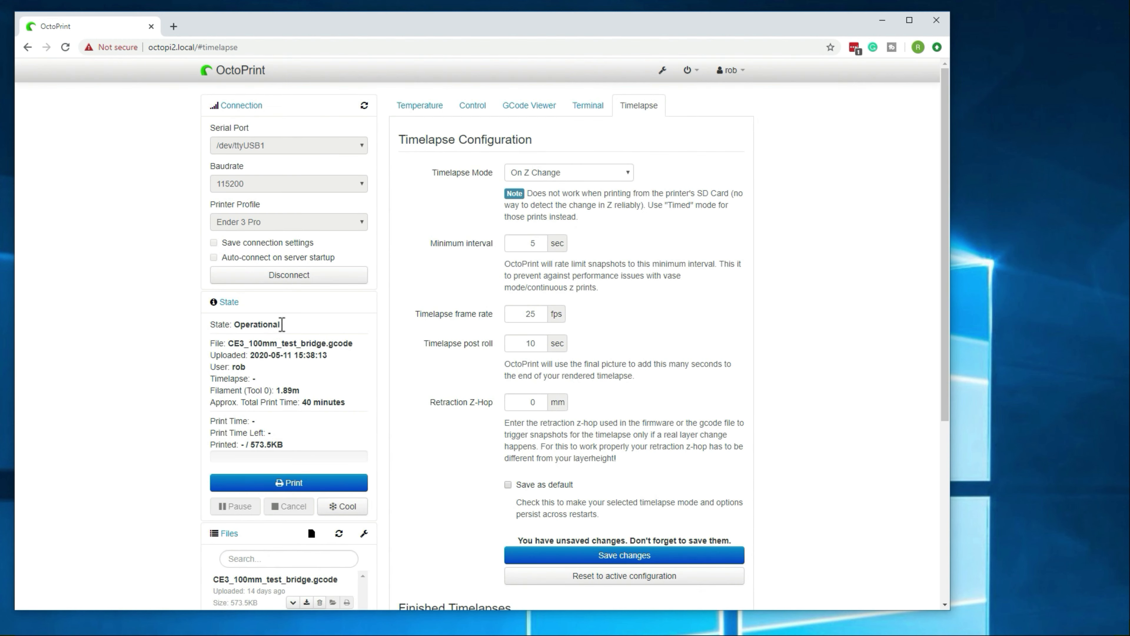
- Check the system shutdown and restart options, and review the Webcam & Timelapse settings
left_click(688, 71)
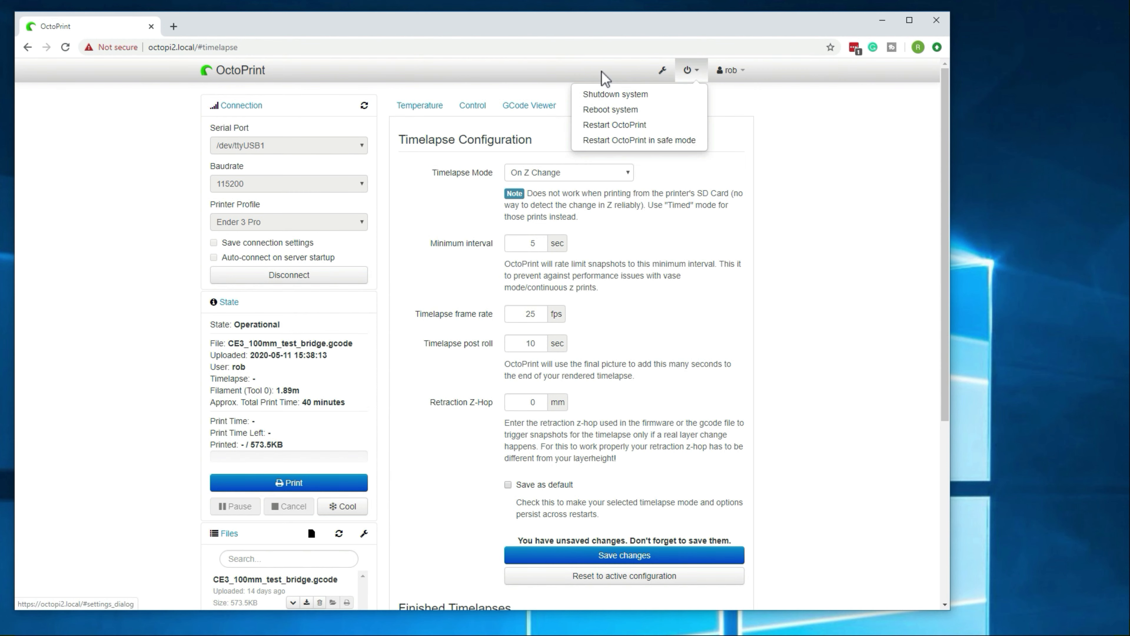
left_click(662, 69)
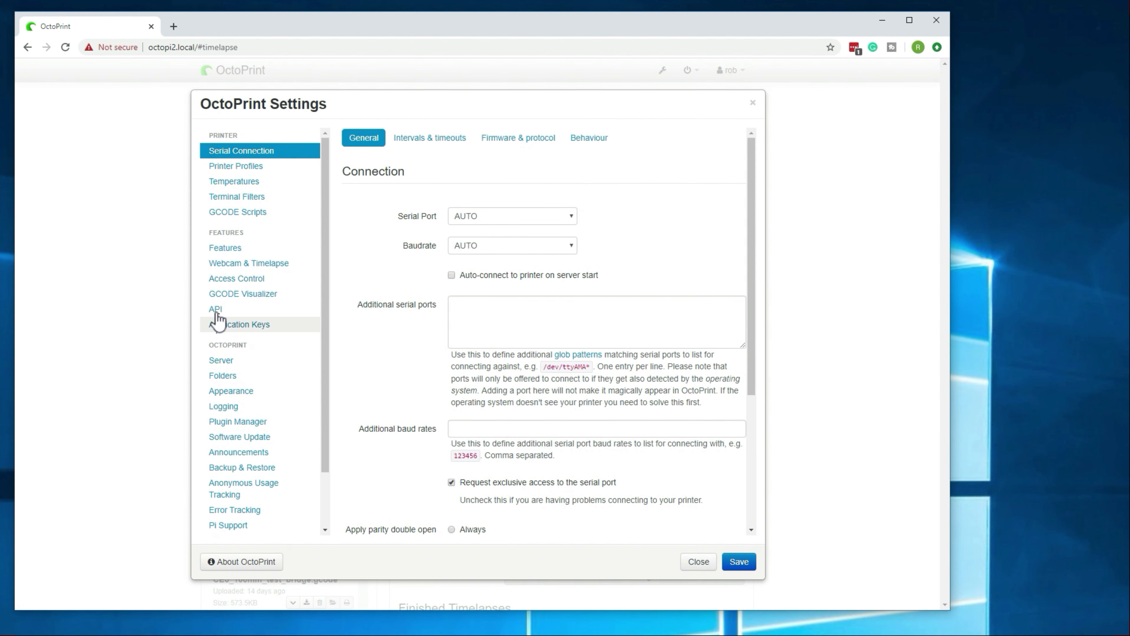
left_click(251, 267)
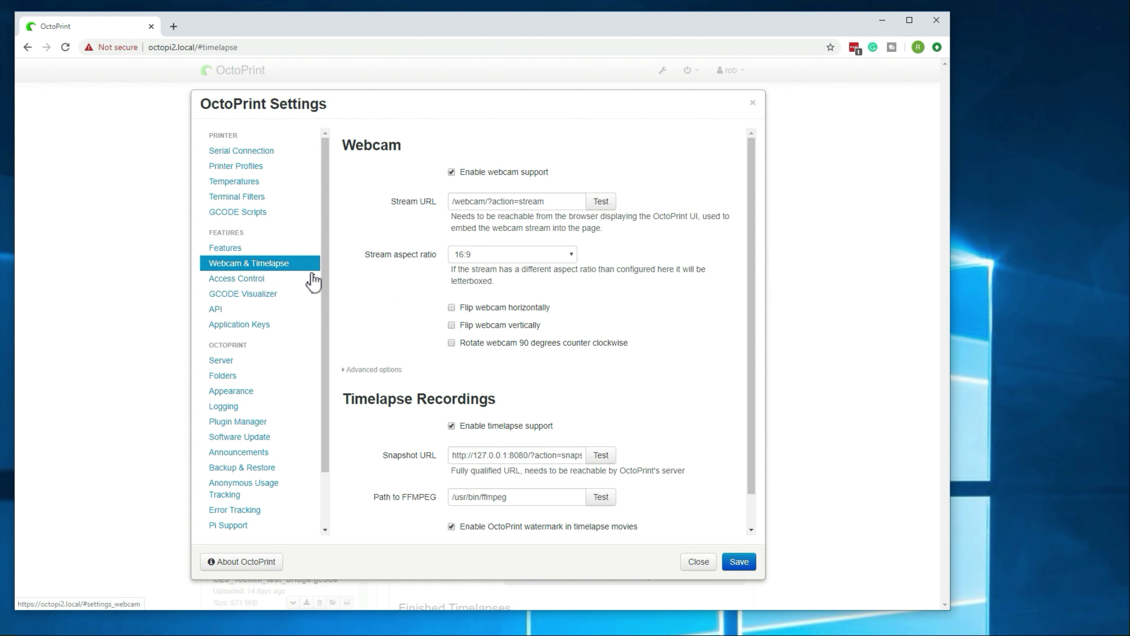
scroll(376, 280, "down", 1)
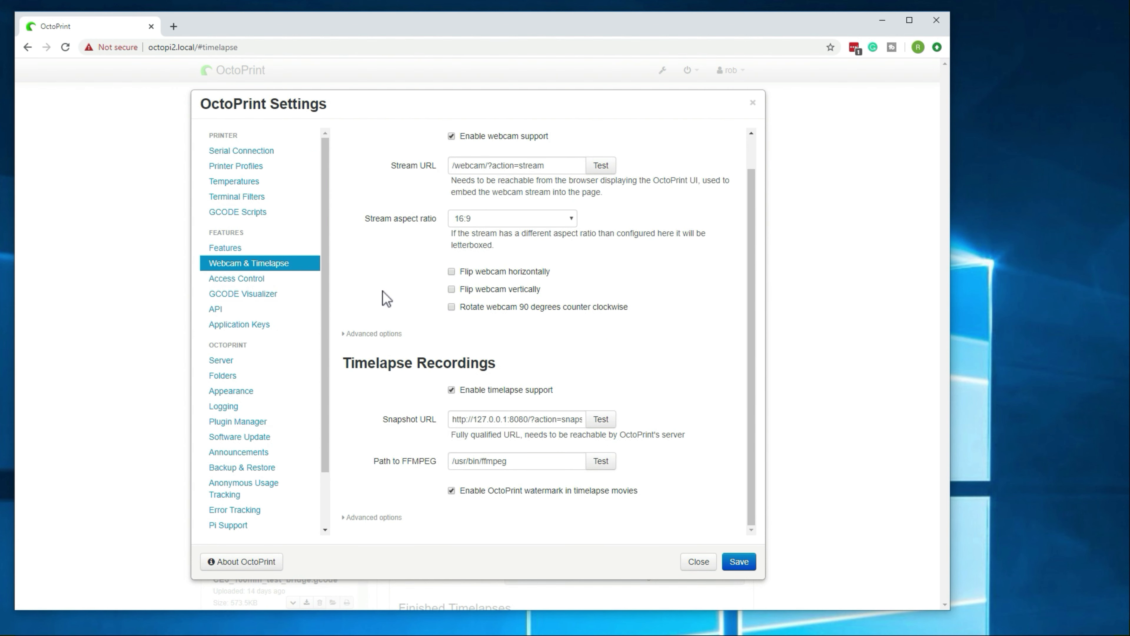
scroll(385, 301, "up", 1)
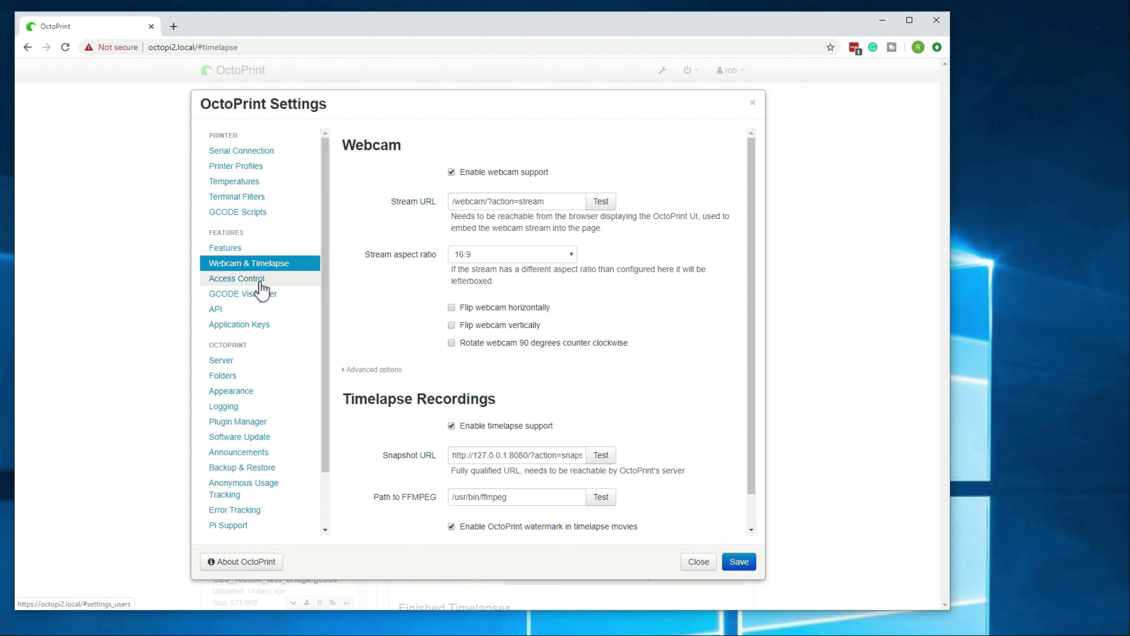
- Review the Access Control users, the GCODE Visualizer settings and the API settings
left_click(279, 281)
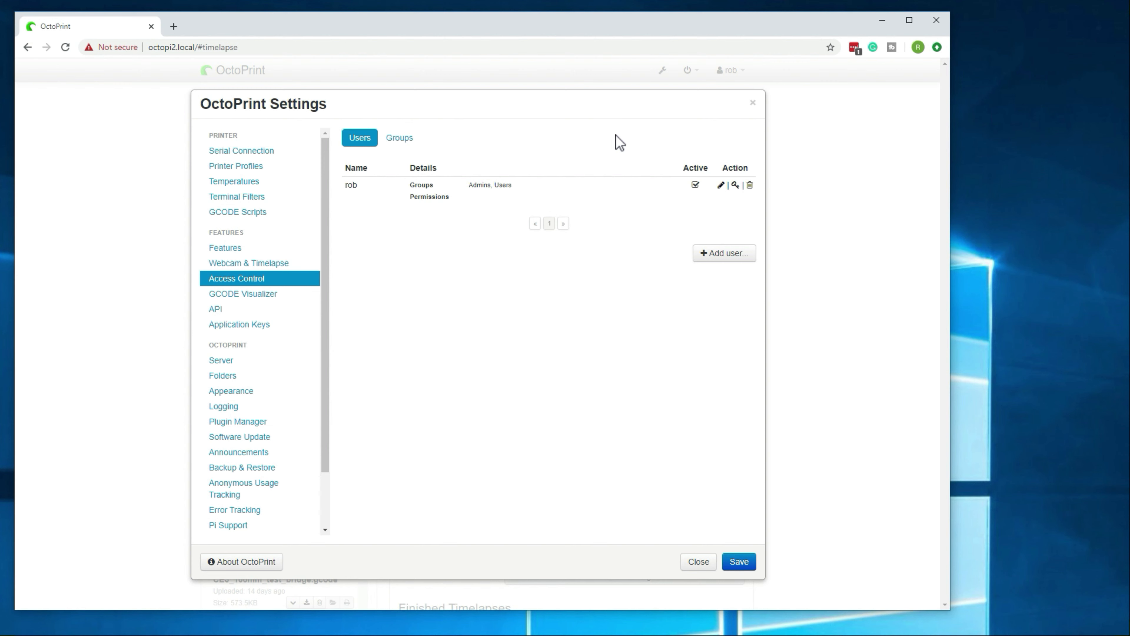
left_click(225, 297)
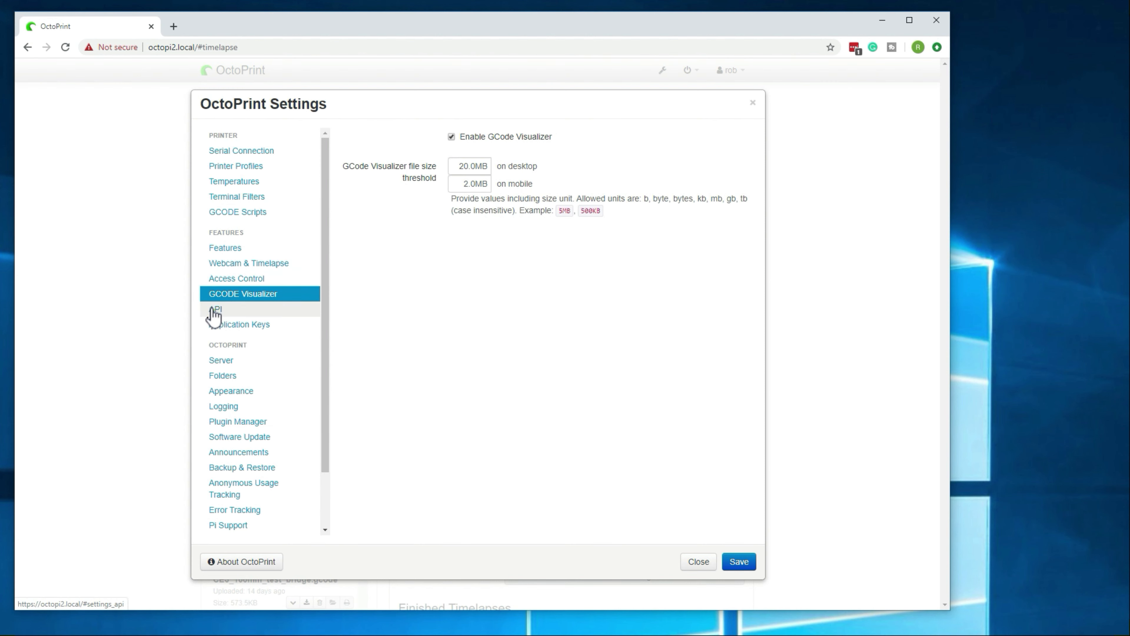
left_click(239, 316)
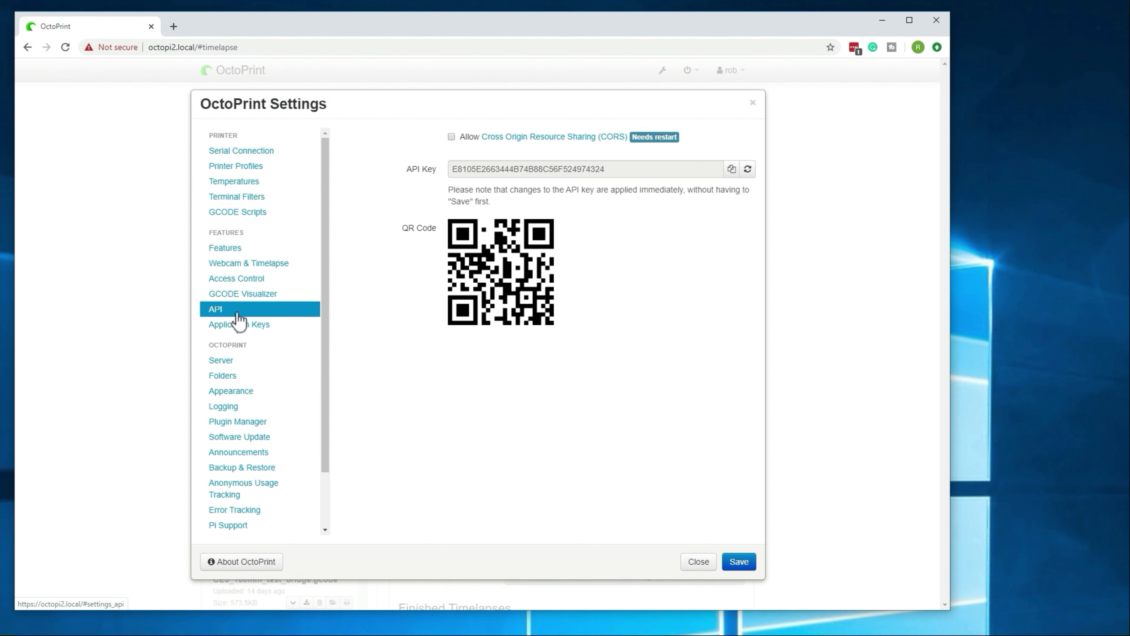
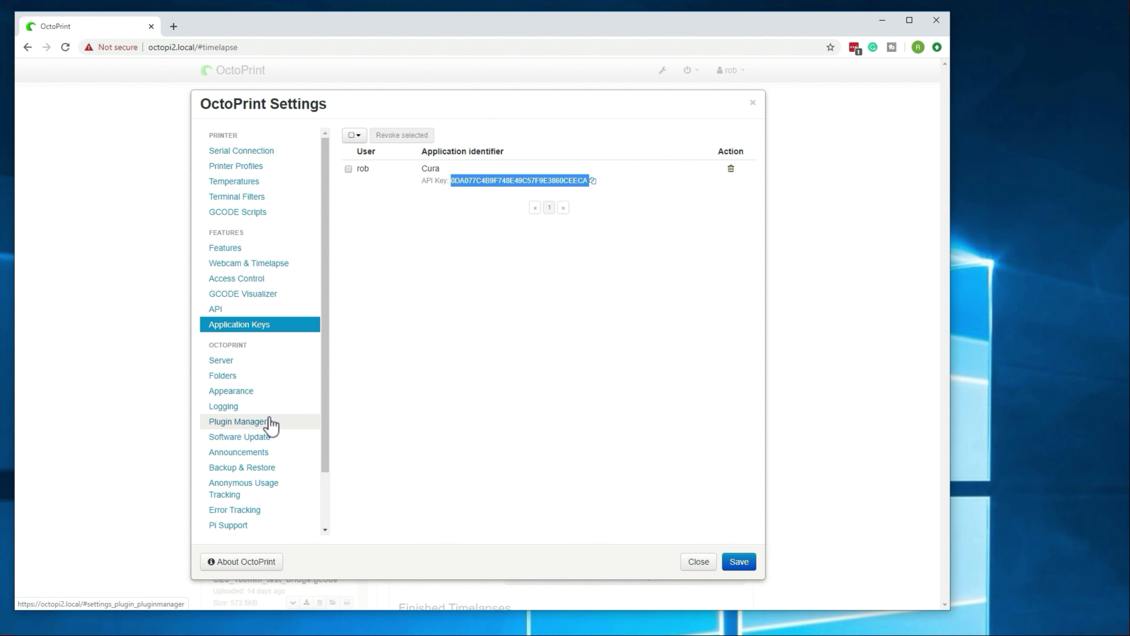
- Download octoprint.log from the Logging settings and open it in Notepad
scroll(267, 420, "down", 2)
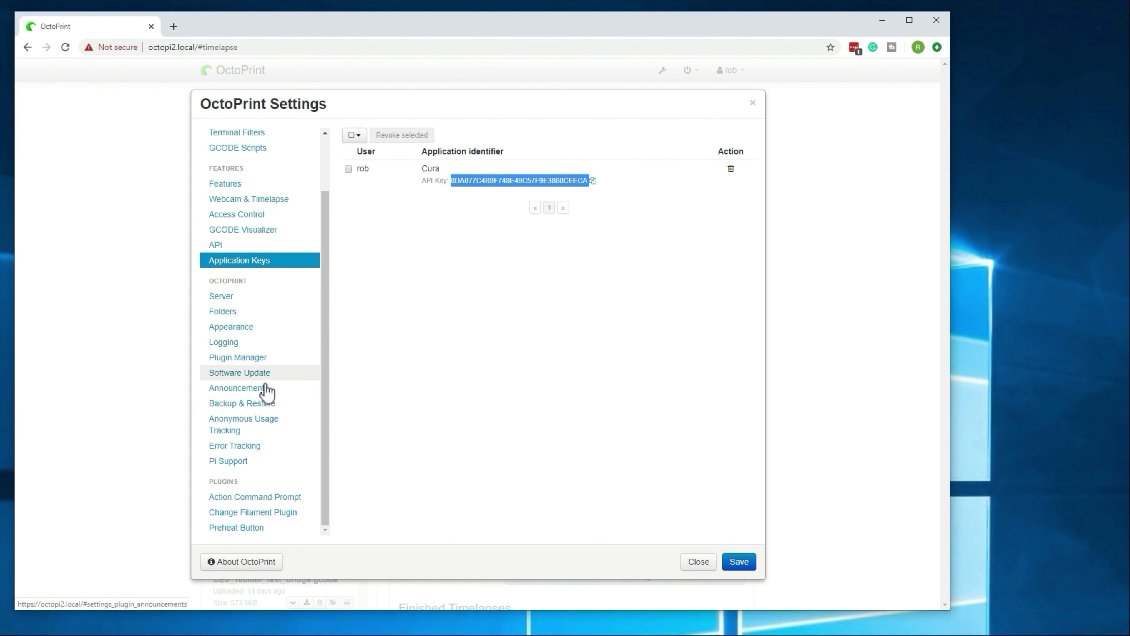
left_click(258, 351)
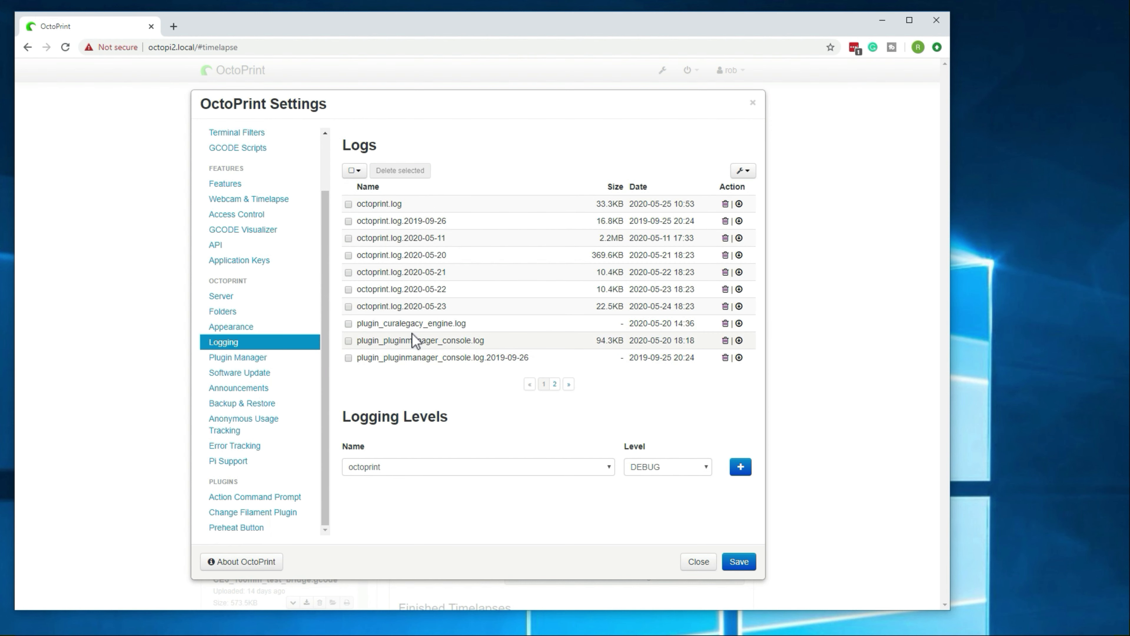
left_click(348, 204)
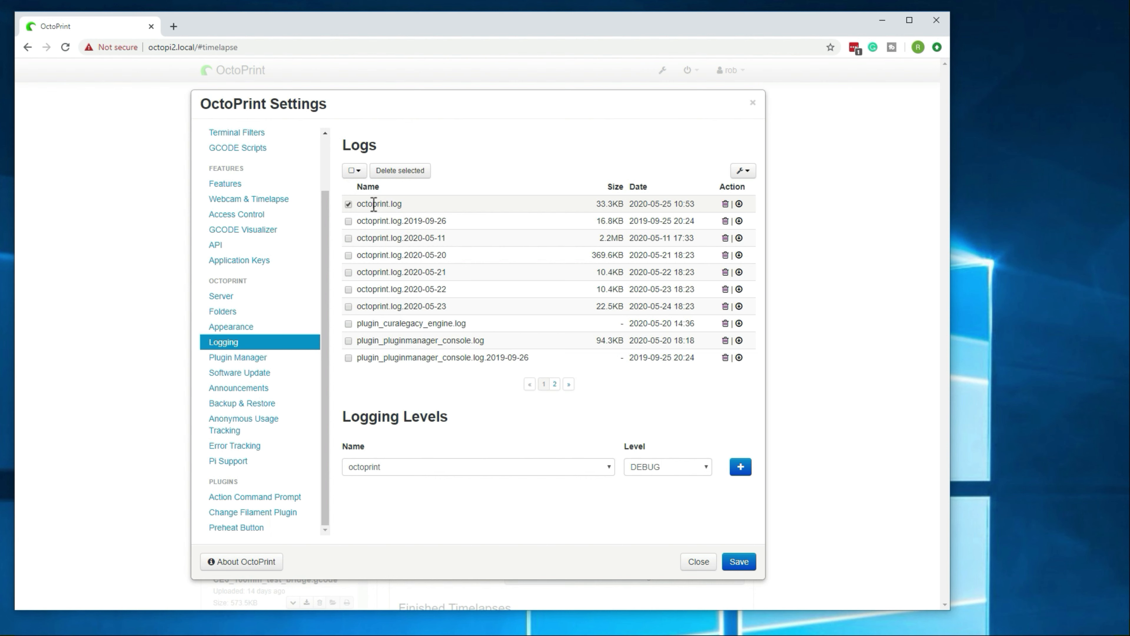
left_click(738, 204)
left_click(64, 595)
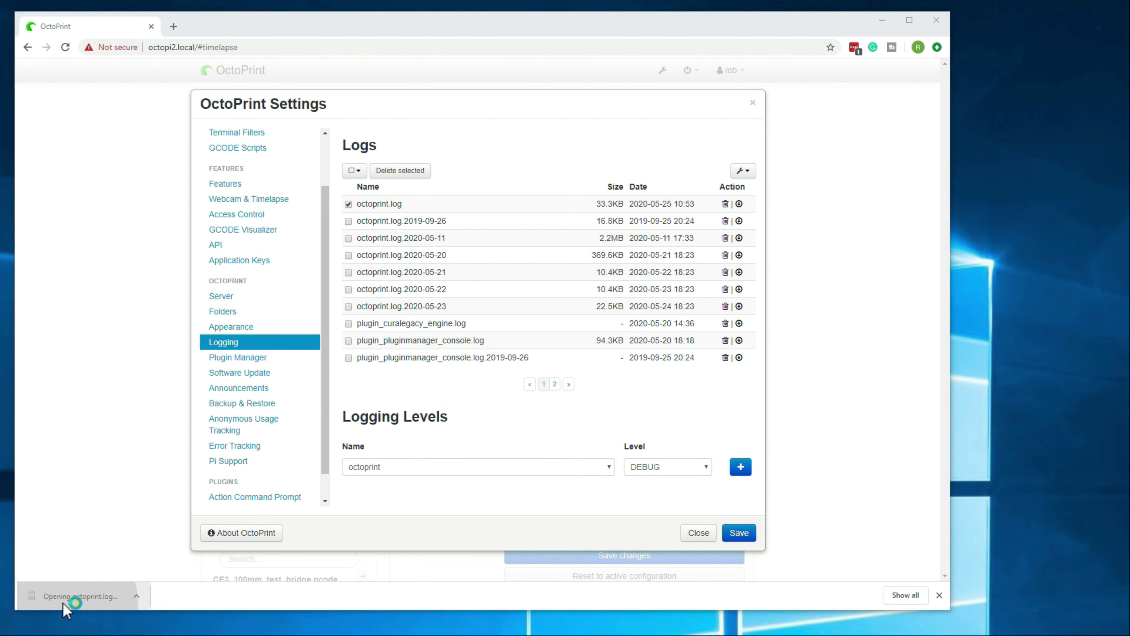
left_click_drag(565, 200, 596, 130)
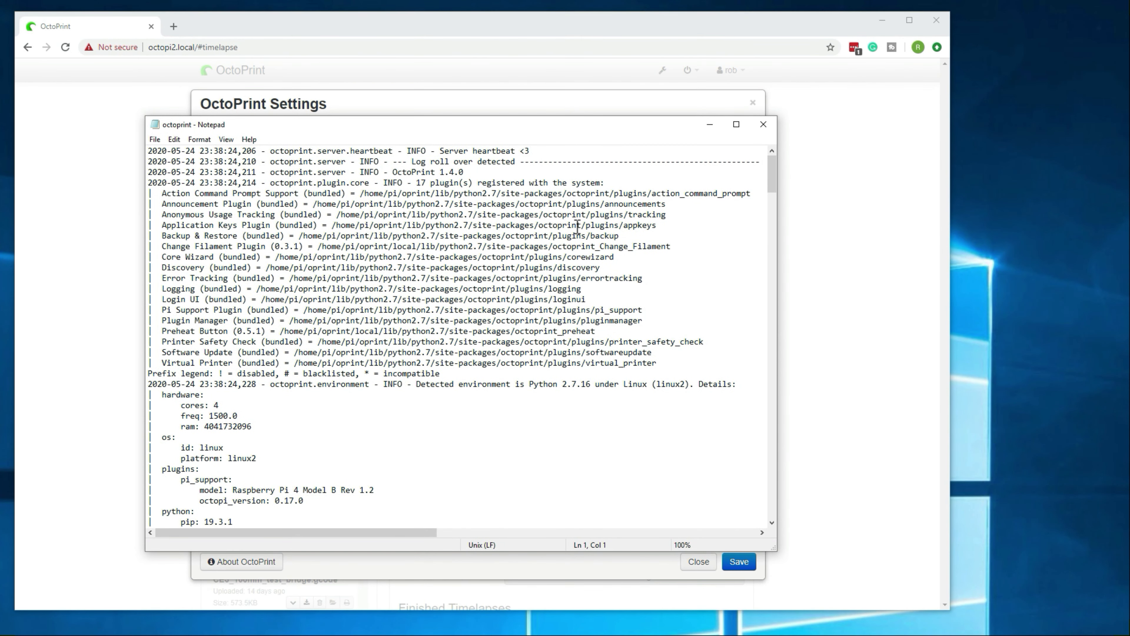
- Read through the octoprint.log entries, from the plugin and environment details to the printer connection messages, and close the log
scroll(568, 231, "down", 3)
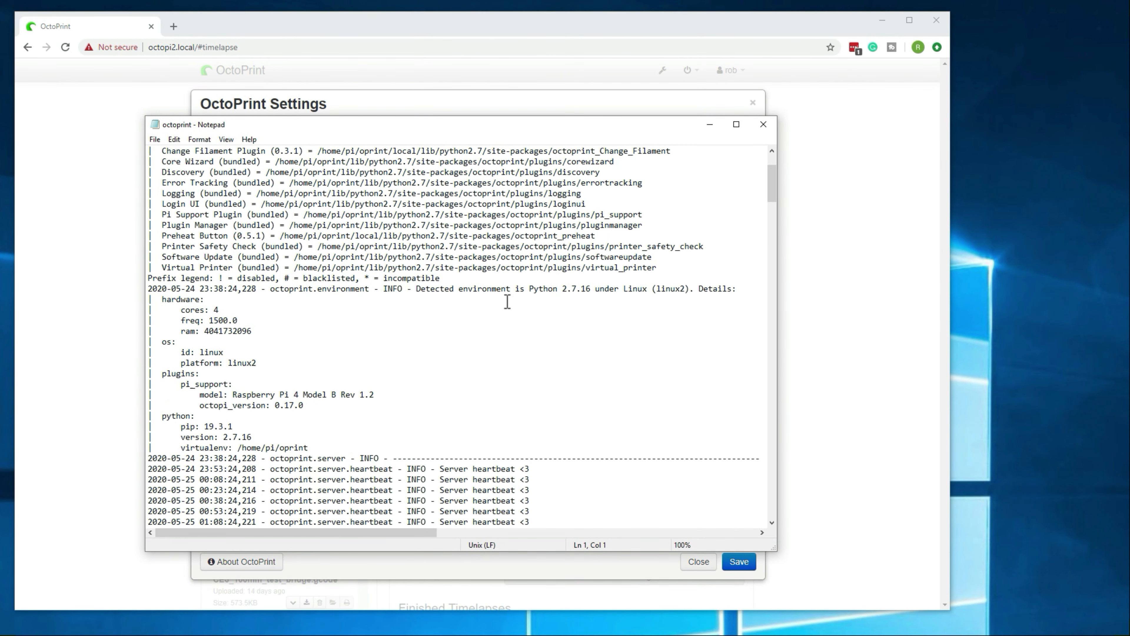
scroll(479, 379, "down", 4)
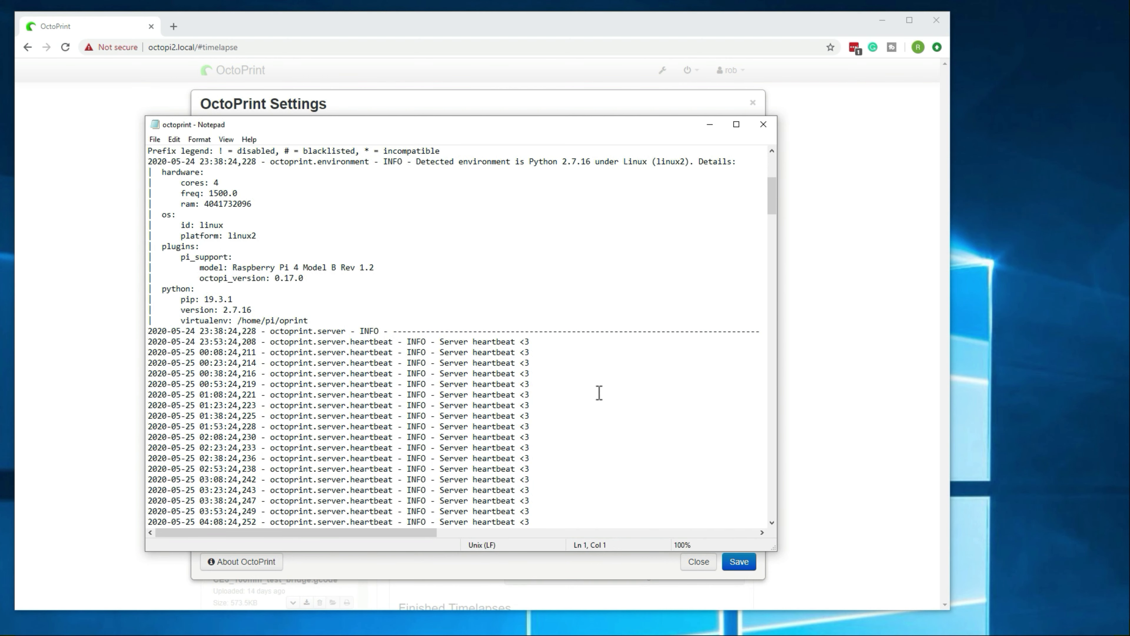
scroll(599, 392, "down", 20)
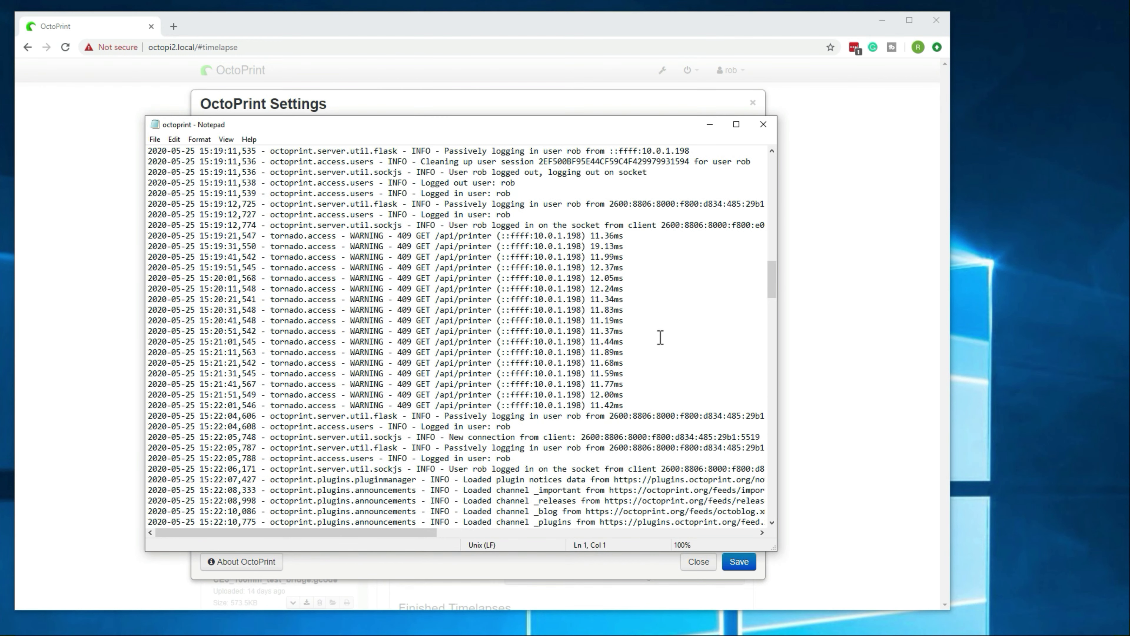
scroll(714, 368, "down", 14)
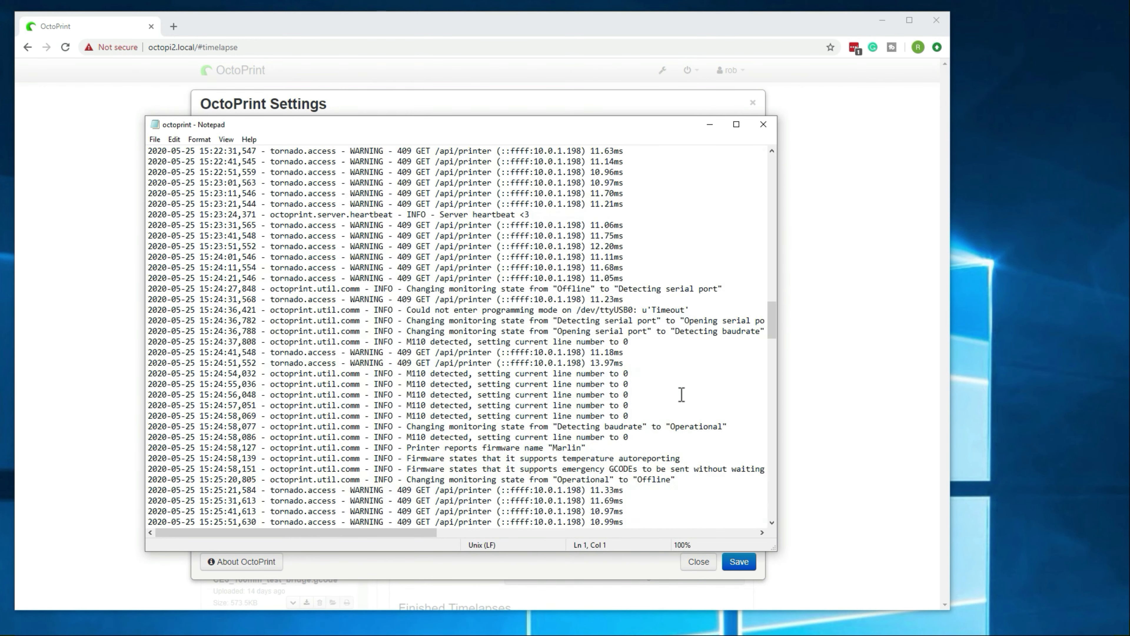
scroll(676, 465, "down", 1)
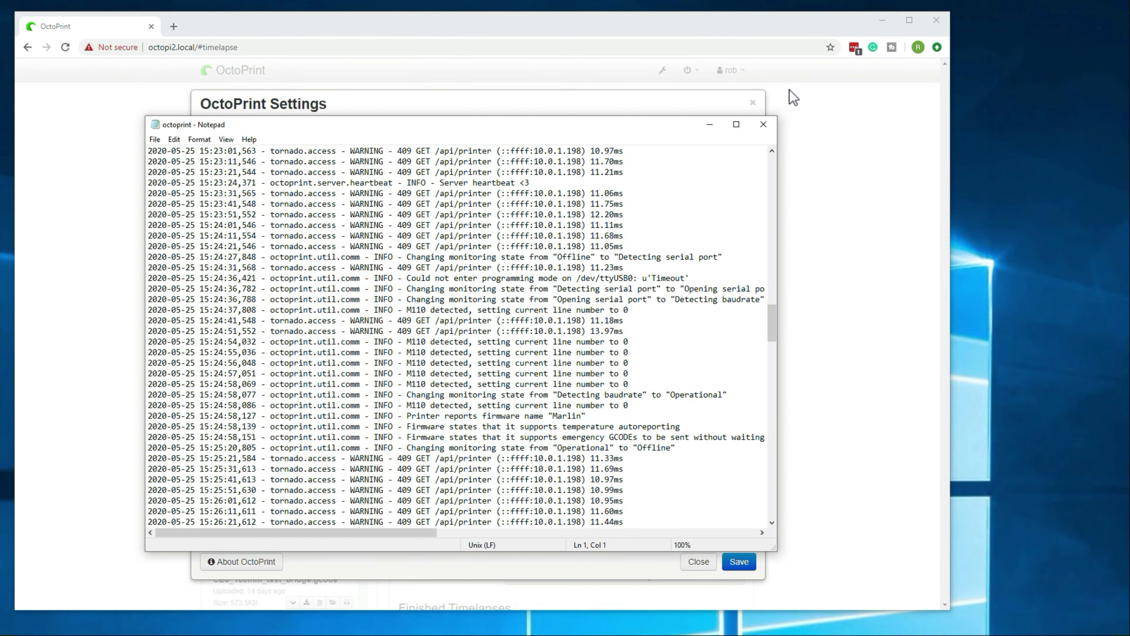
left_click(764, 125)
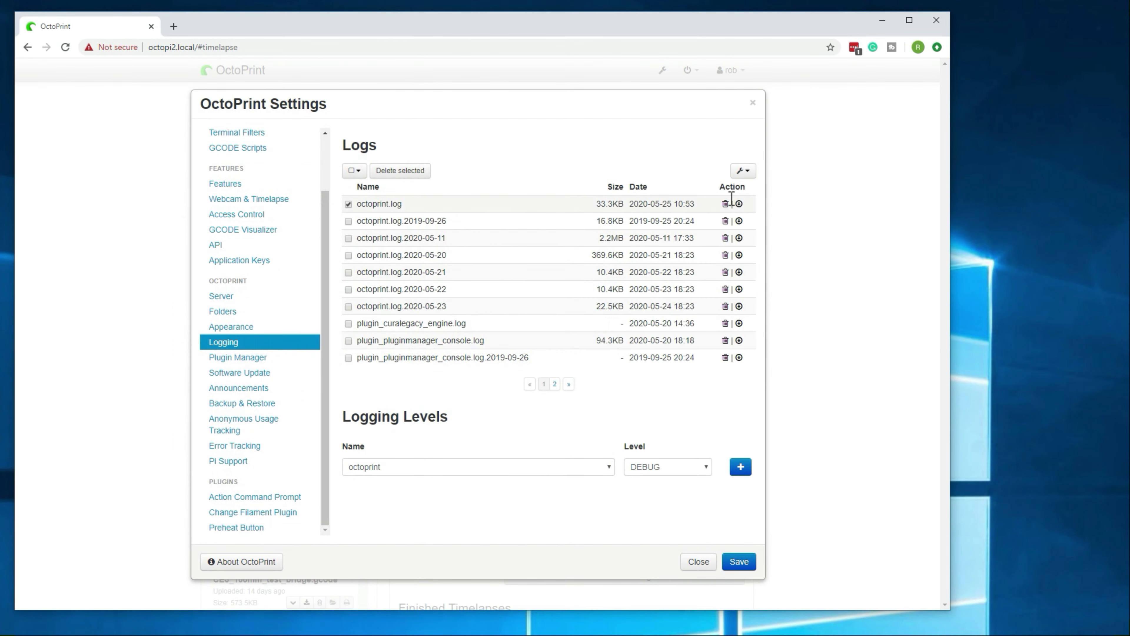
- Review the installed plugins in the Plugin Manager settings, highlighting the Change Filament Plugin entry
left_click(230, 359)
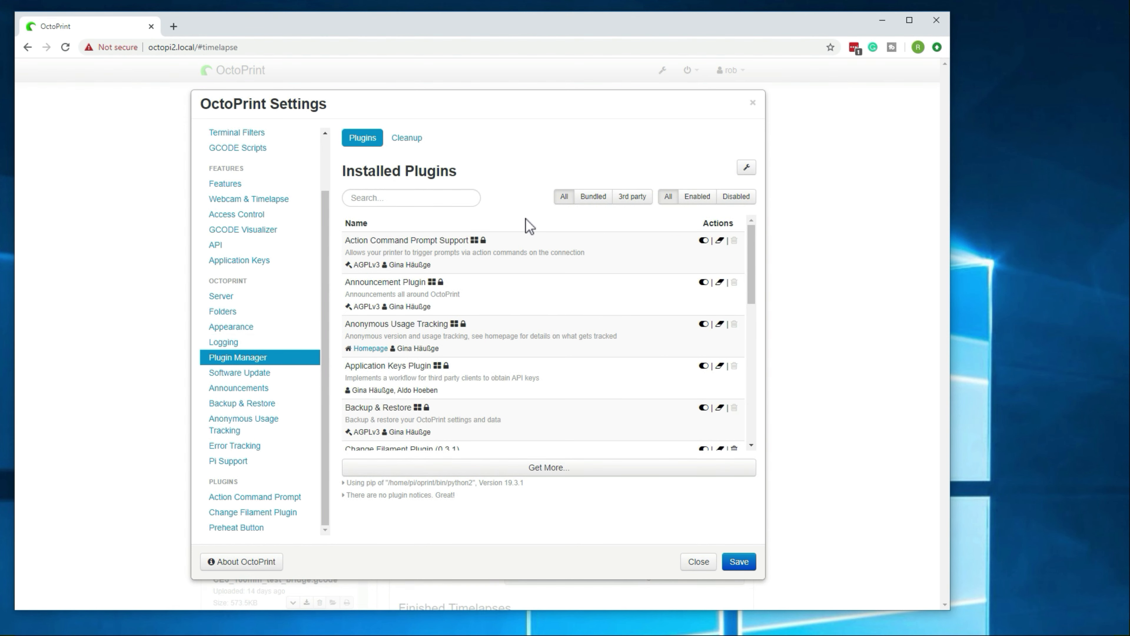
scroll(446, 241, "down", 9)
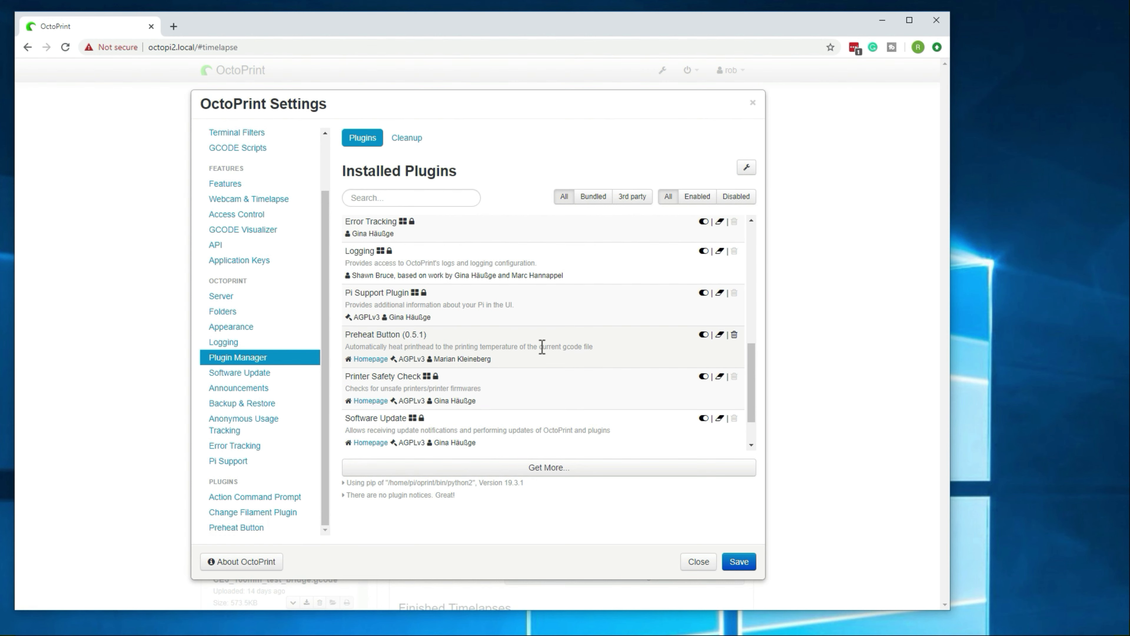
scroll(447, 316, "up", 3)
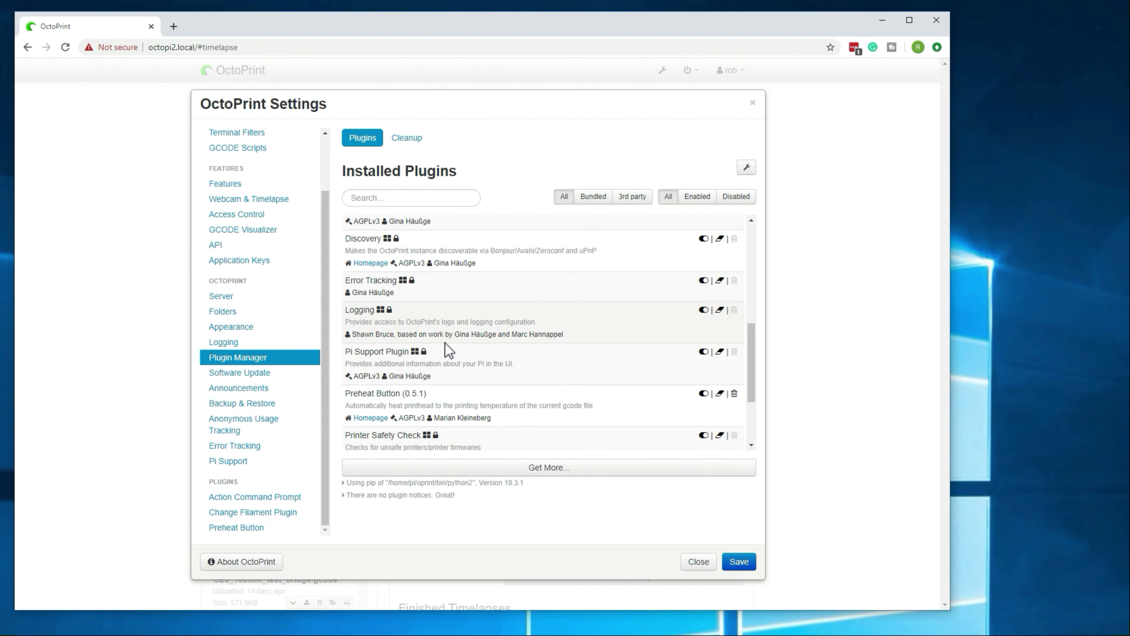
scroll(440, 336, "up", 3)
left_click_drag(422, 332, 479, 340)
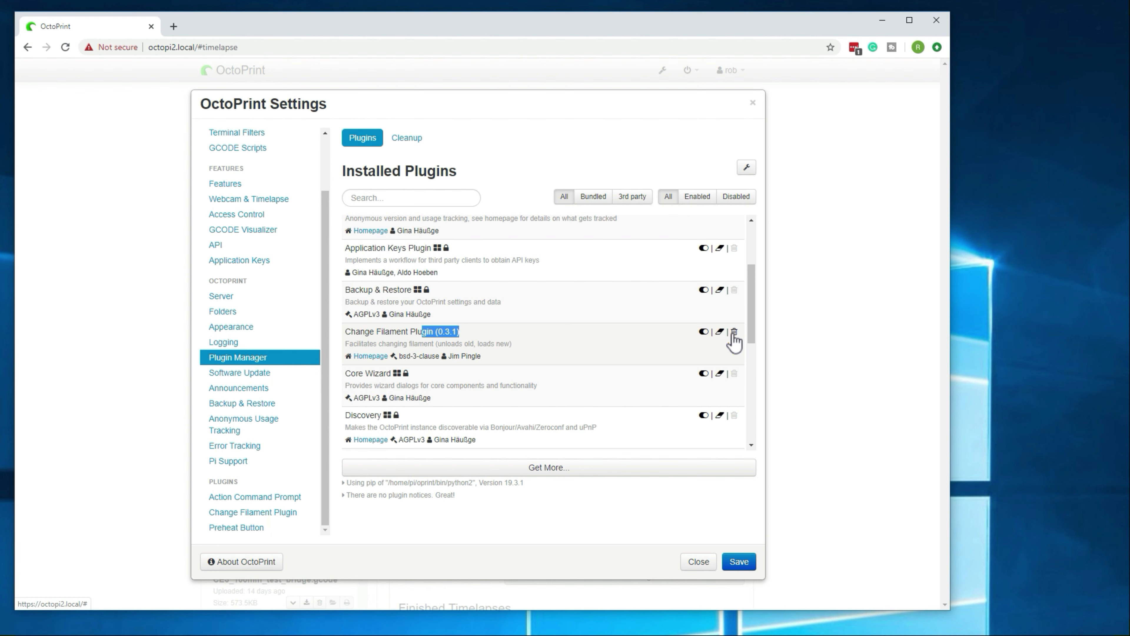
left_click(603, 333)
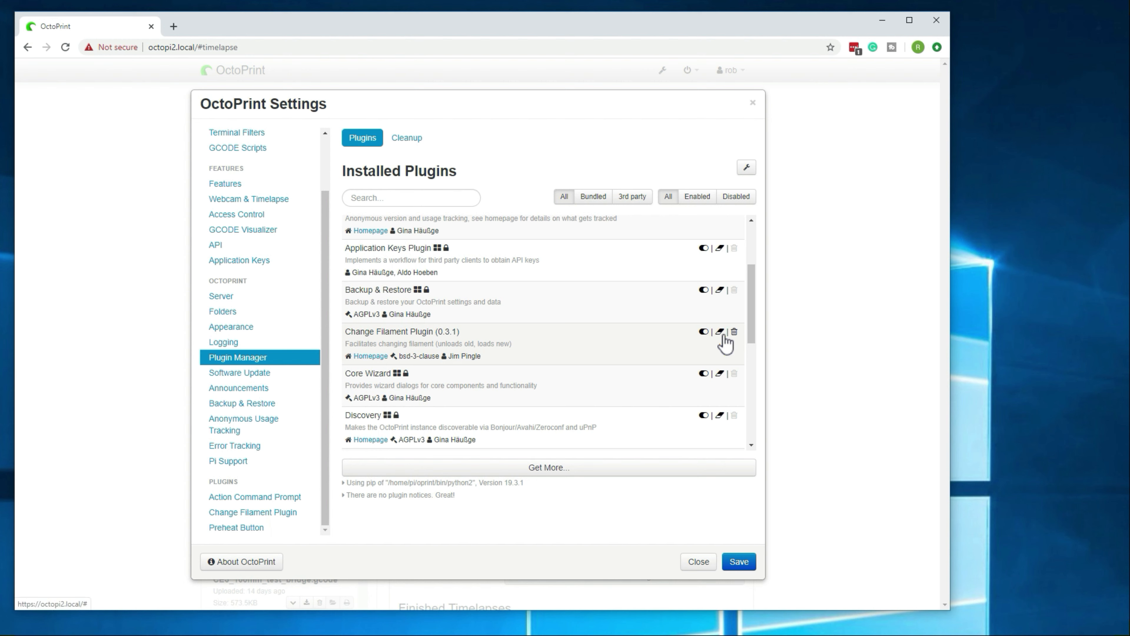
scroll(677, 373, "down", 7)
scroll(623, 356, "up", 6)
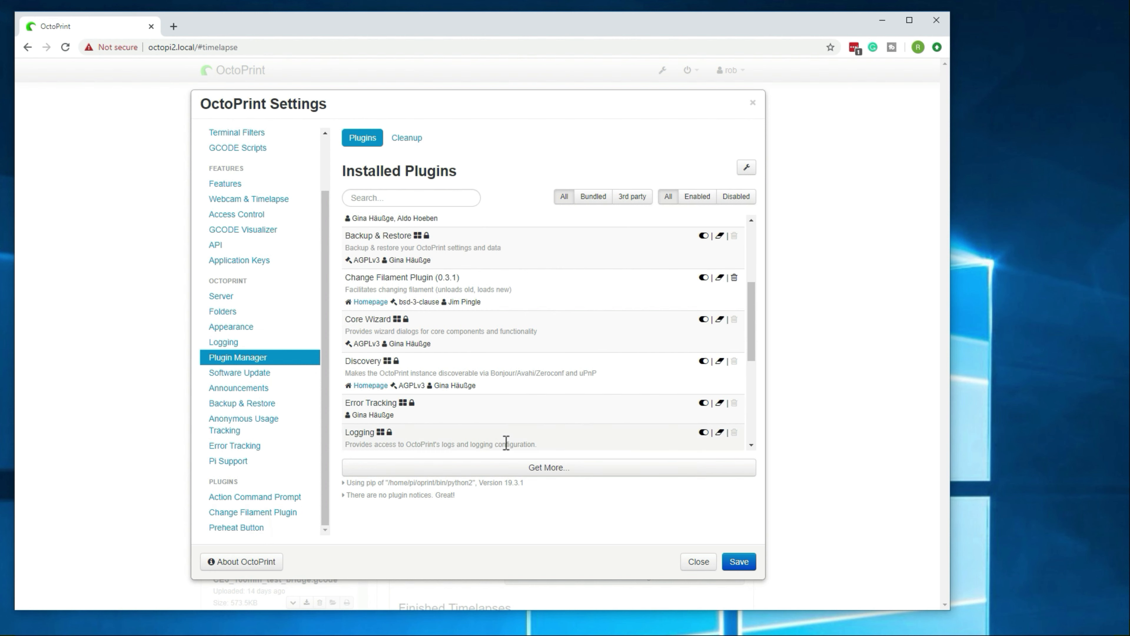
- Search the plugin repository for "filament" and look through the matching plugins
left_click(532, 471)
left_click(462, 191)
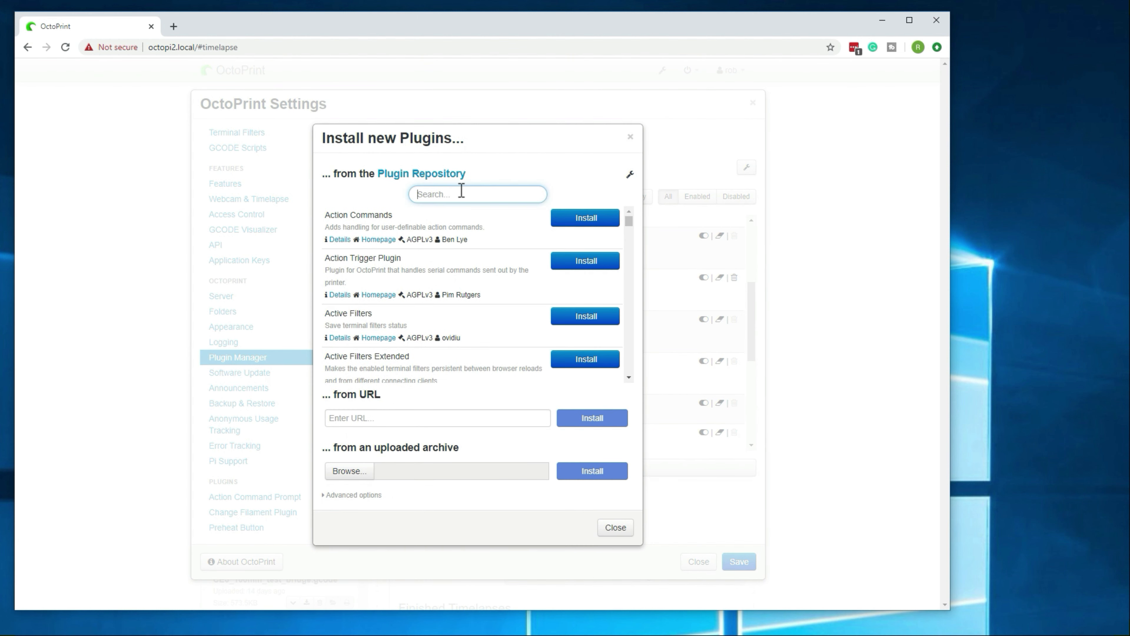
type("filament")
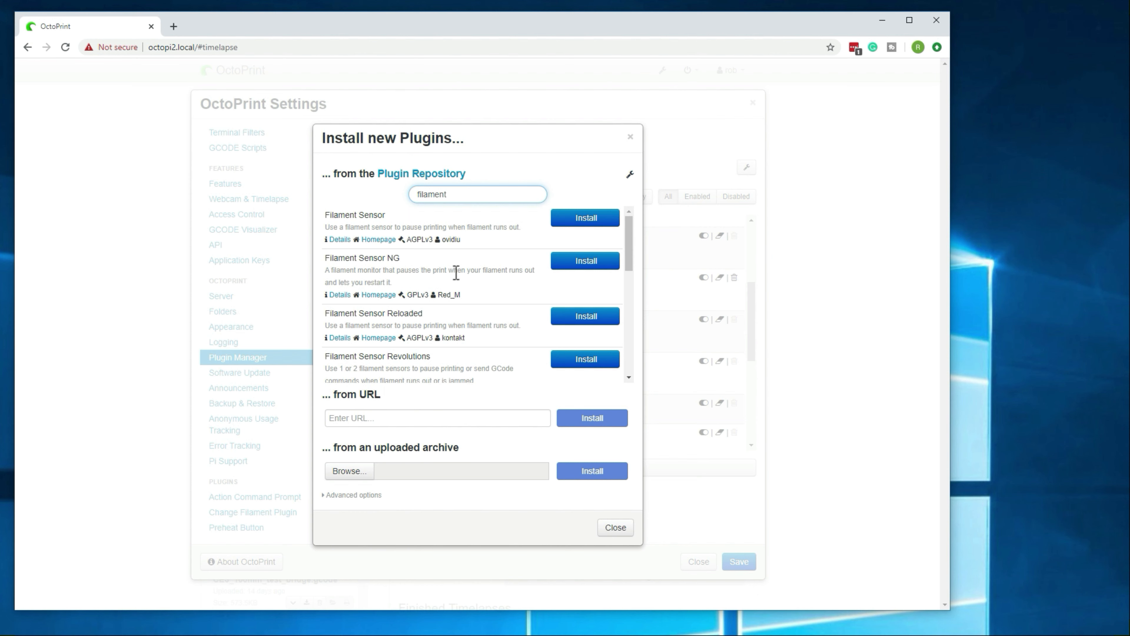
scroll(456, 273, "down", 3)
scroll(456, 272, "down", 4)
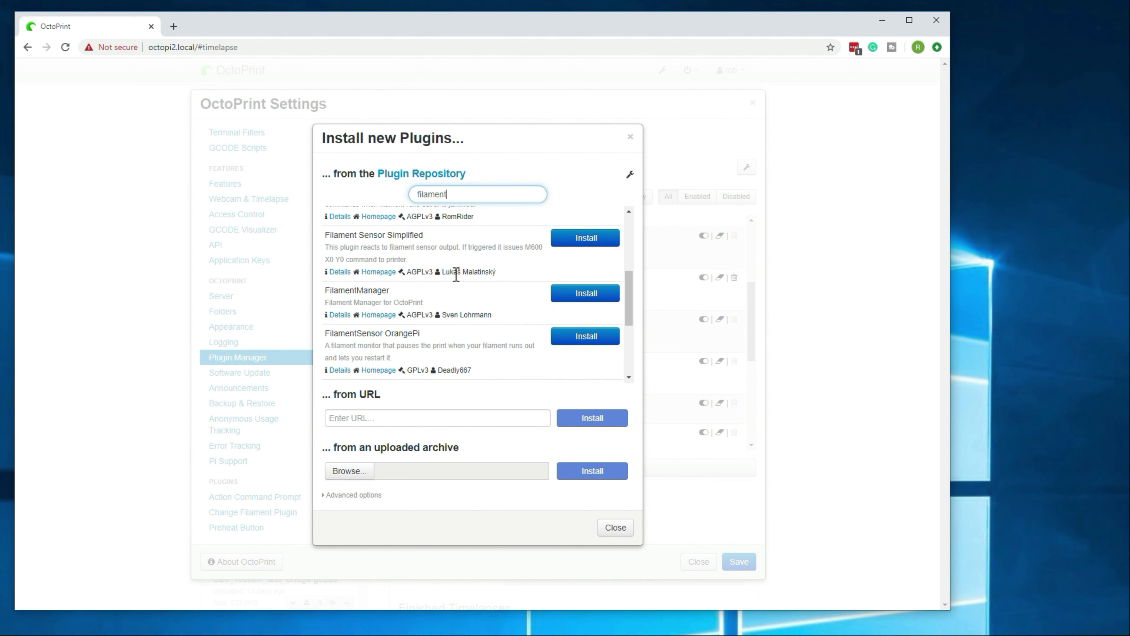
scroll(391, 345, "down", 1)
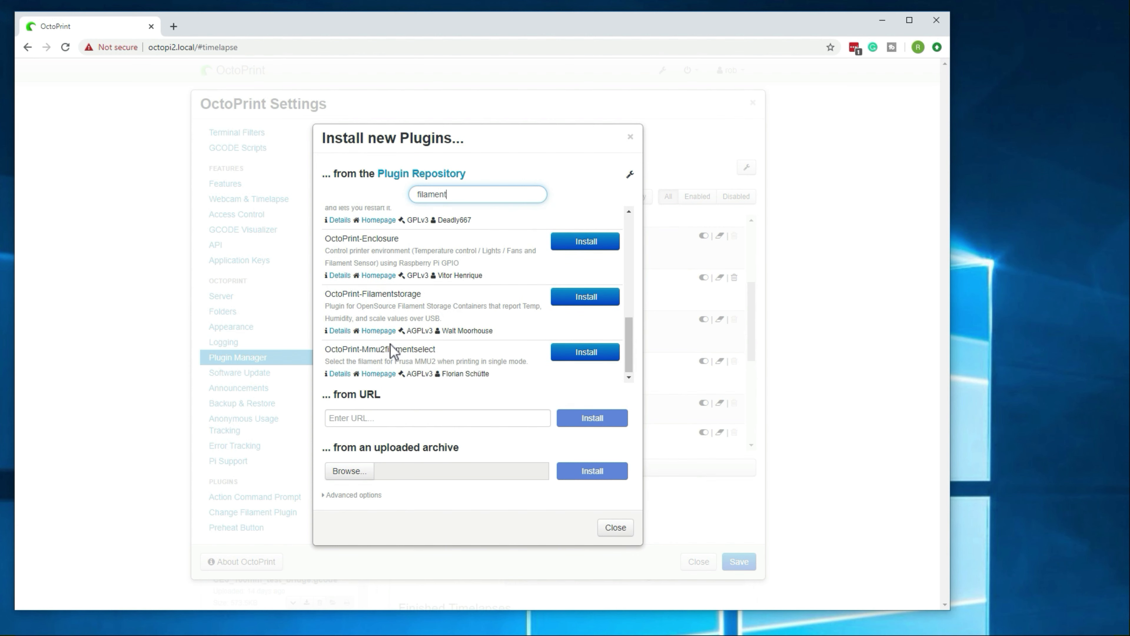
scroll(437, 338, "up", 5)
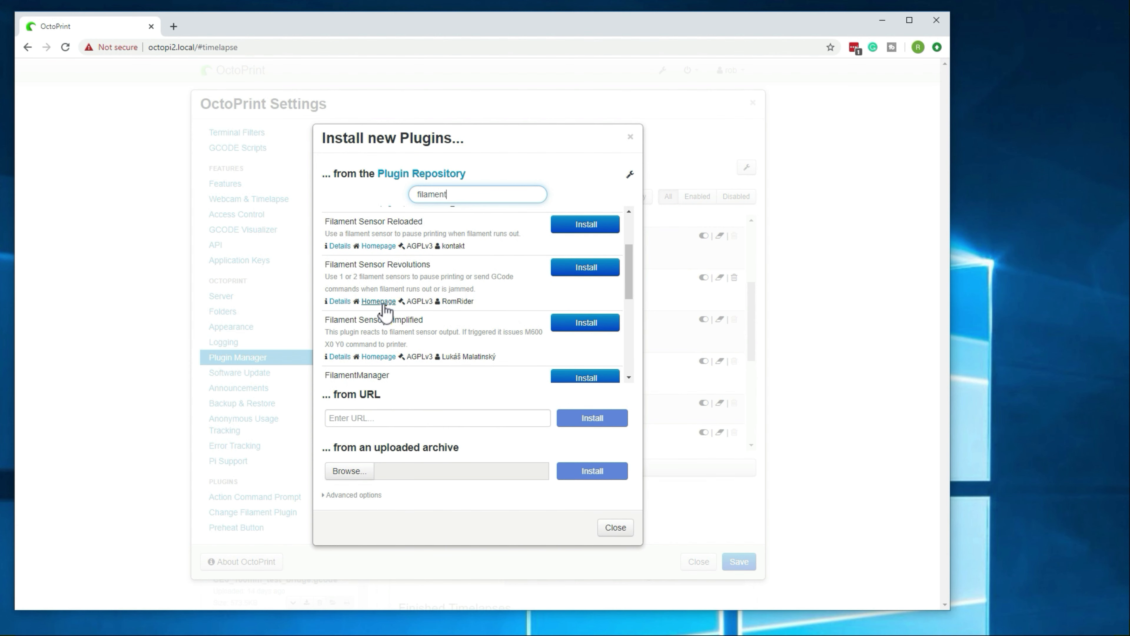
scroll(395, 262, "up", 3)
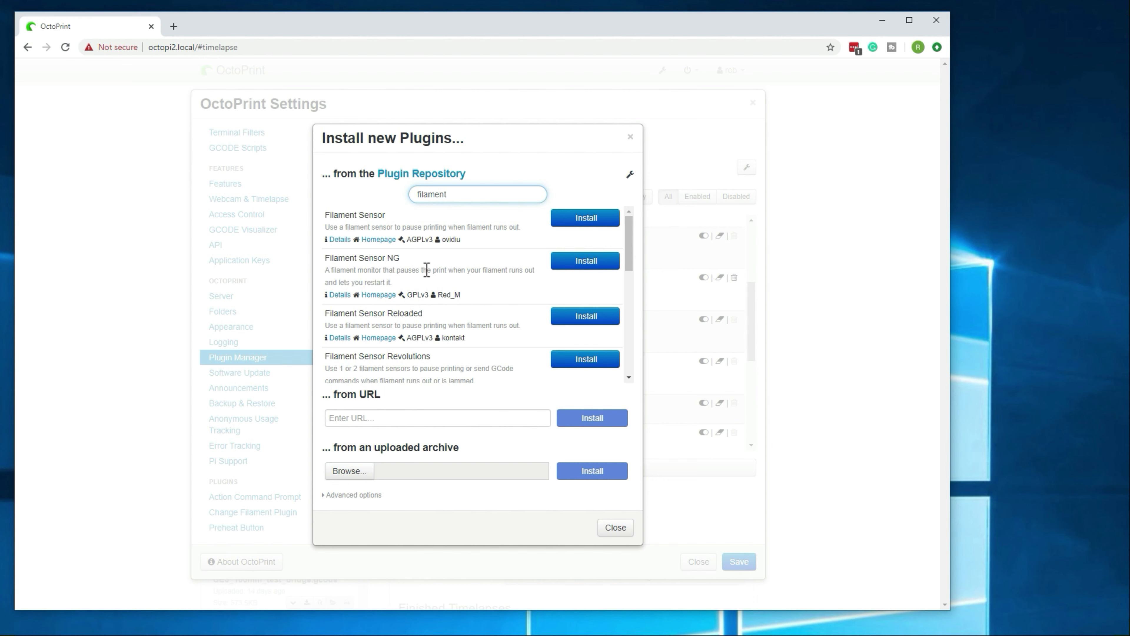
- Highlight the Filament Sensor plugin's name in the search results and close the plugin installer without installing anything
left_click(468, 218)
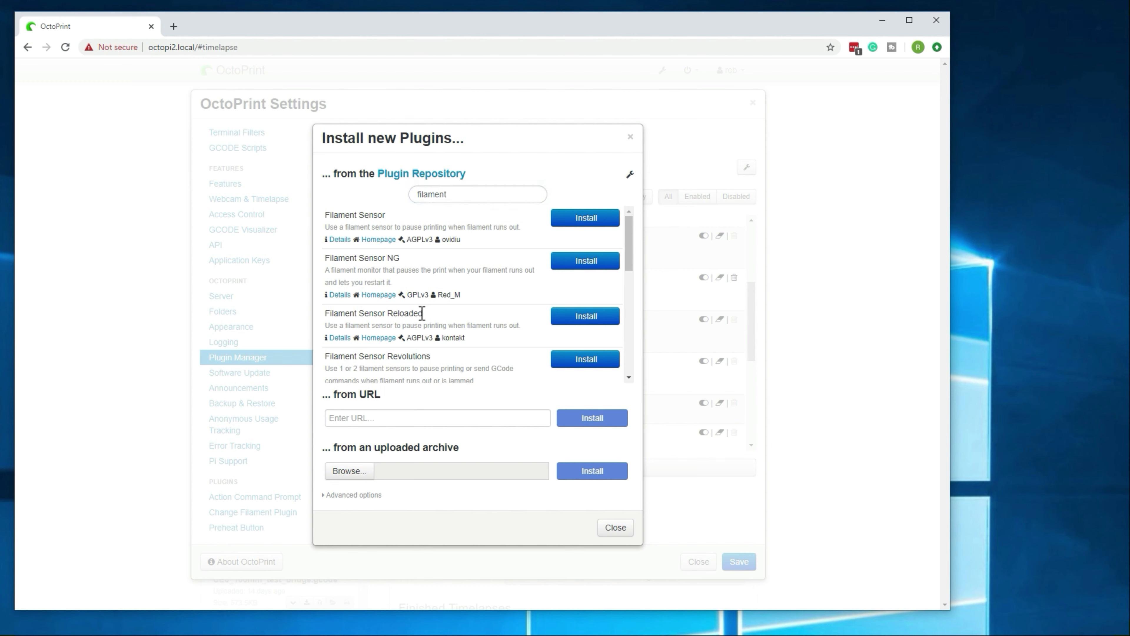
left_click_drag(339, 215, 364, 216)
left_click_drag(432, 221, 491, 225)
left_click_drag(354, 215, 387, 217)
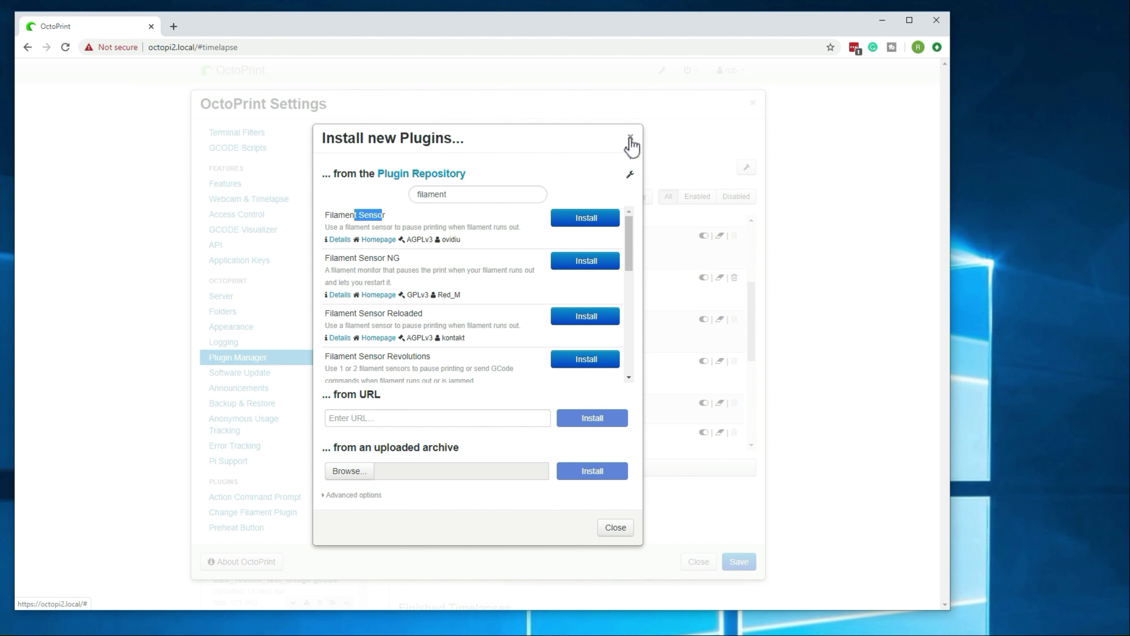
left_click(617, 529)
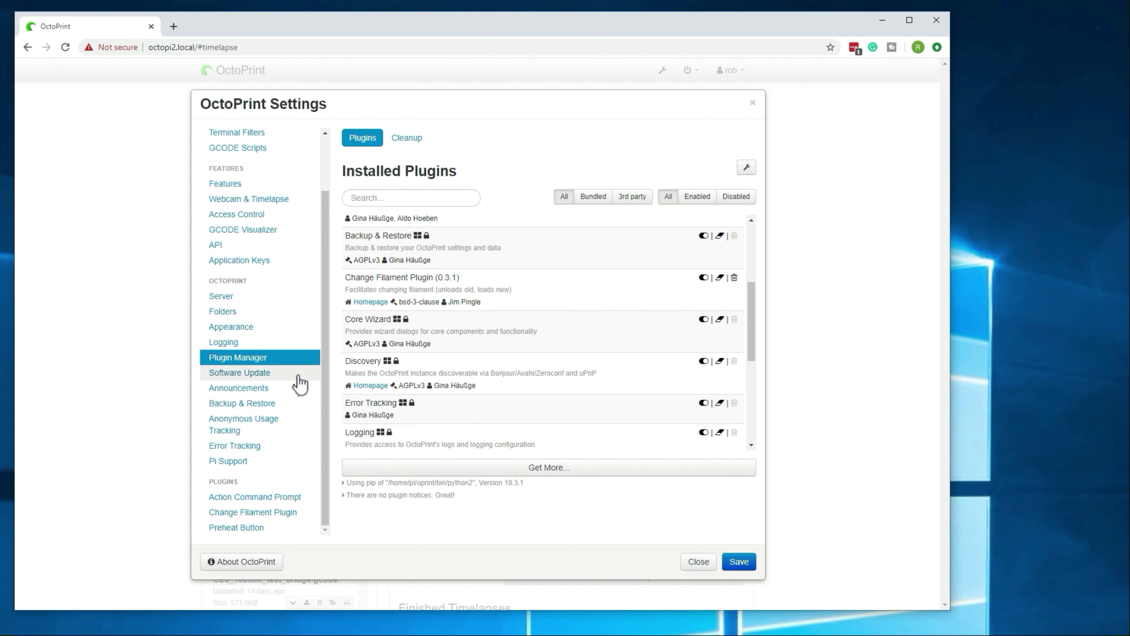
- Preview and cancel the Update all prompt in Software Update, check for updates, and highlight OctoPrint's available version
left_click(274, 377)
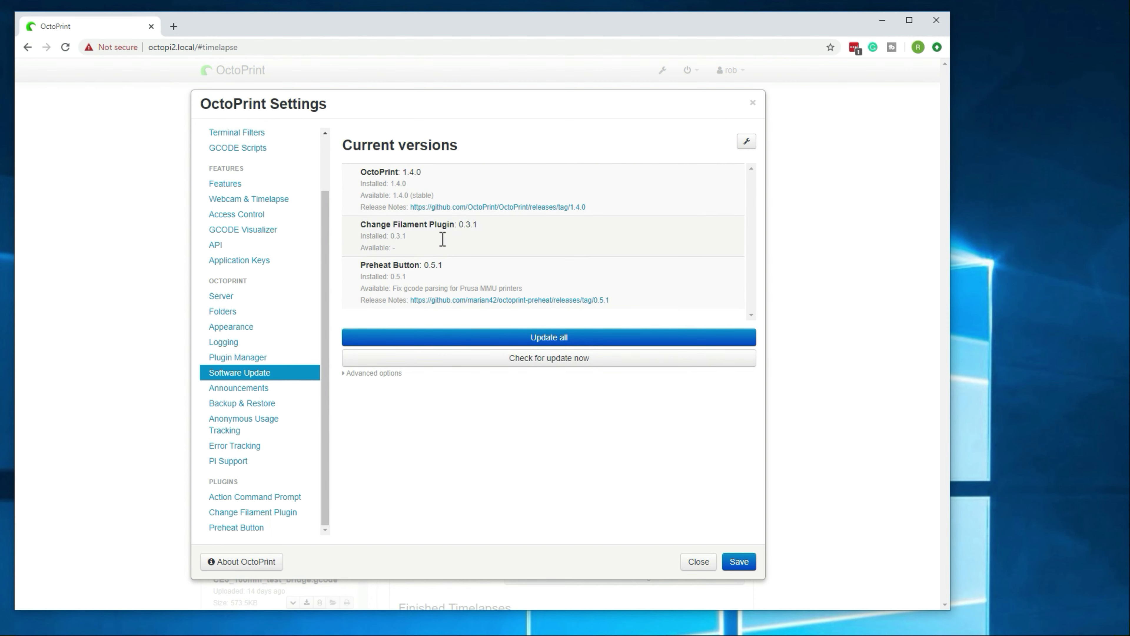
left_click(563, 340)
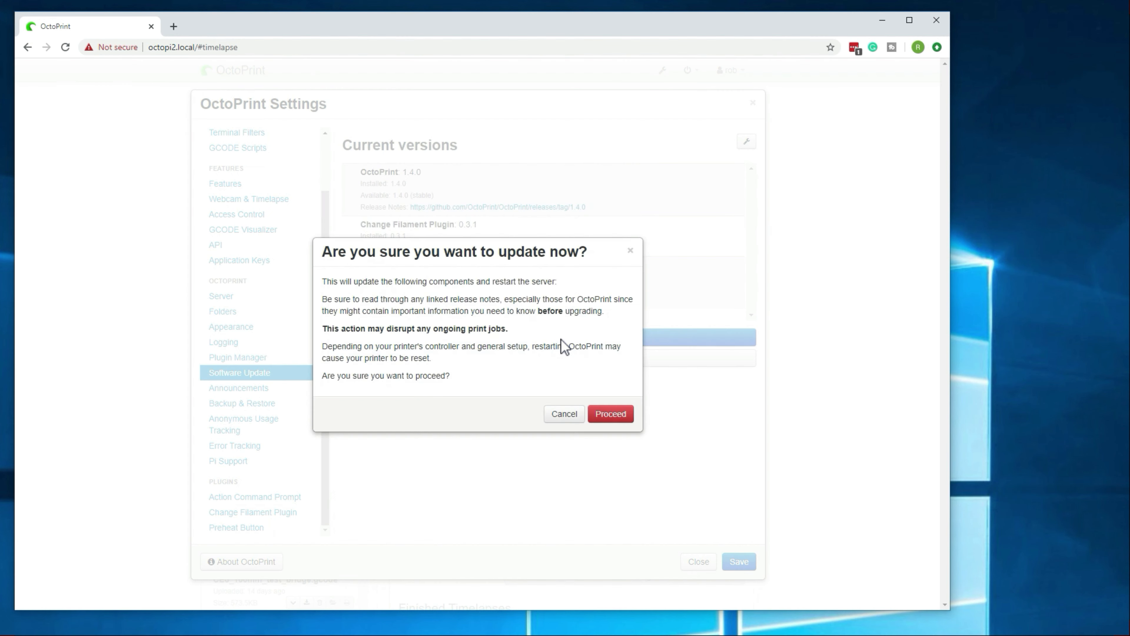
left_click(561, 416)
left_click(542, 360)
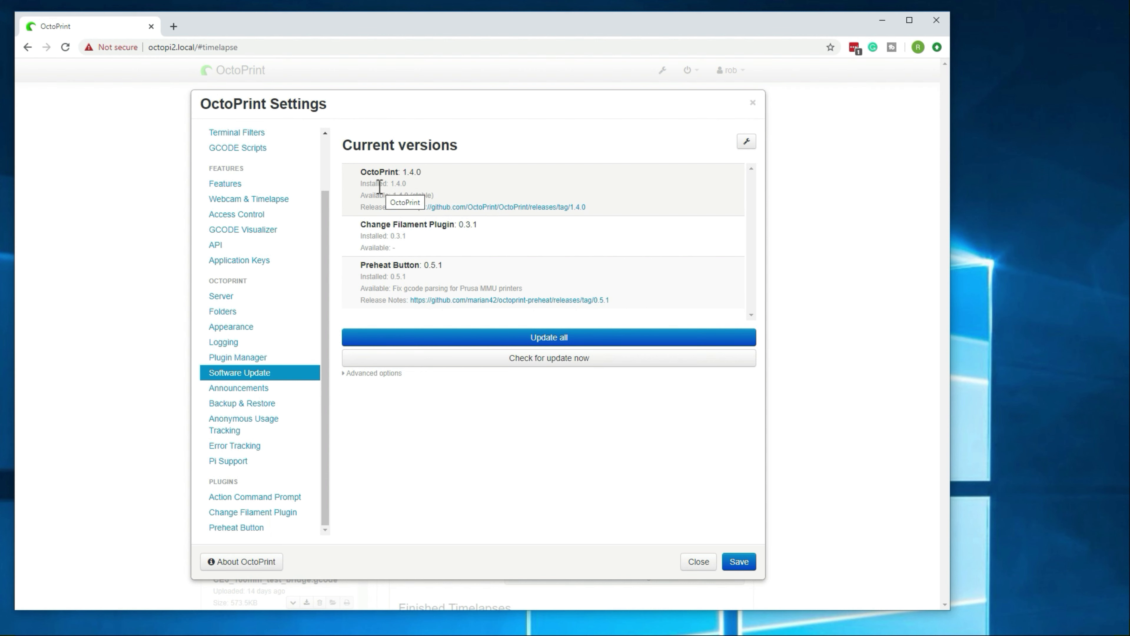
left_click_drag(374, 192, 412, 196)
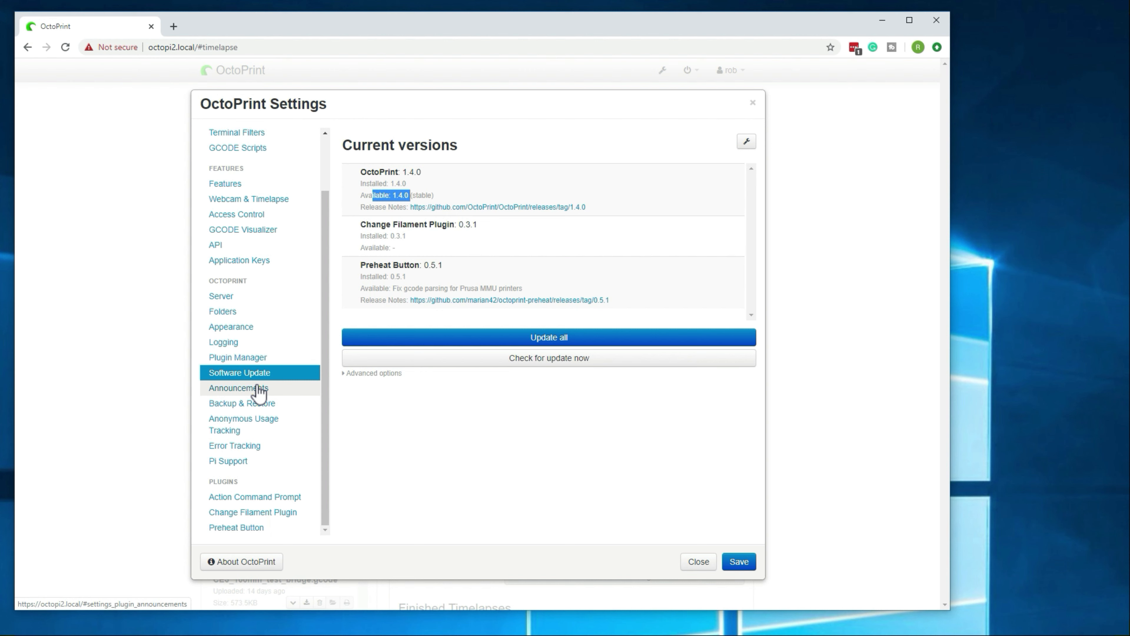
- Create a backup including uploaded files and timelapses, and preview the file picker for restoring an uploaded backup without choosing a file
left_click(245, 408)
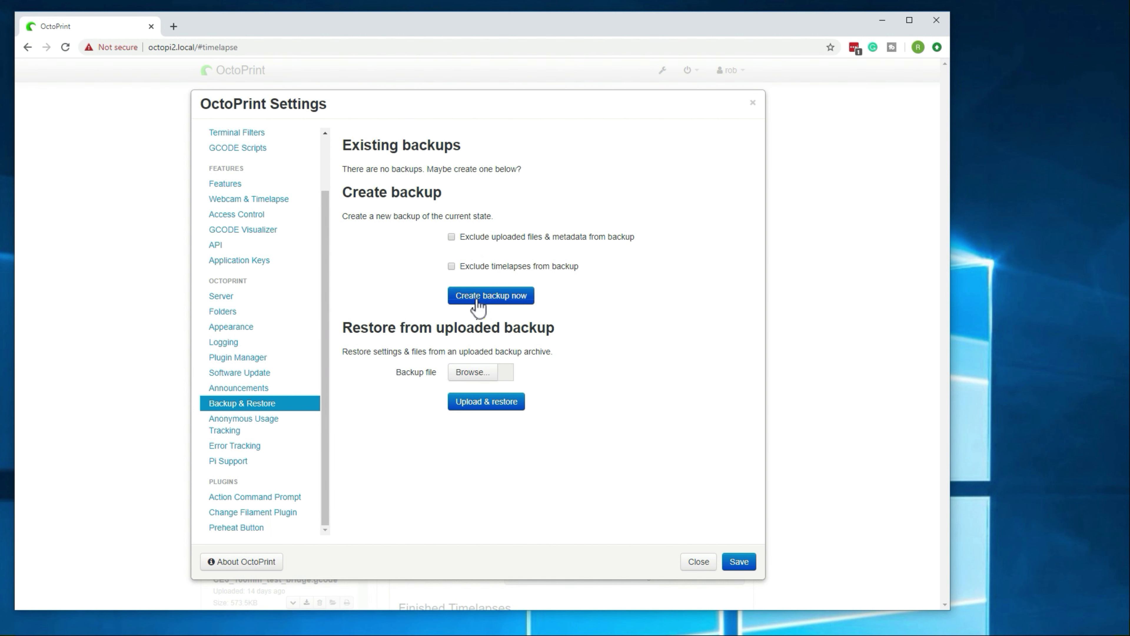
left_click(499, 301)
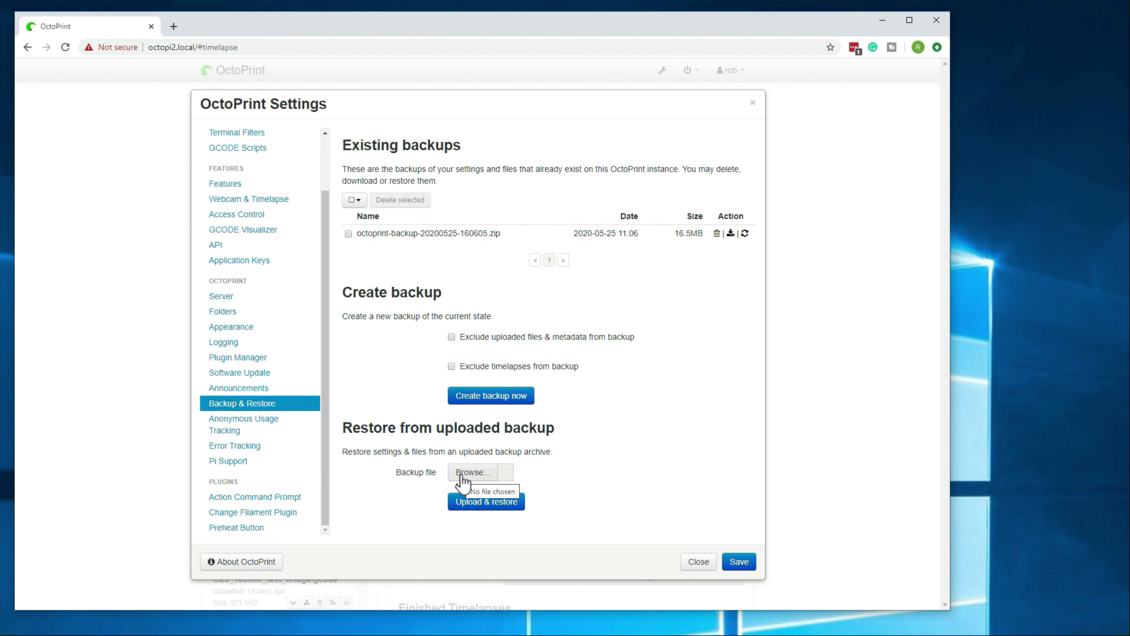
left_click(505, 471)
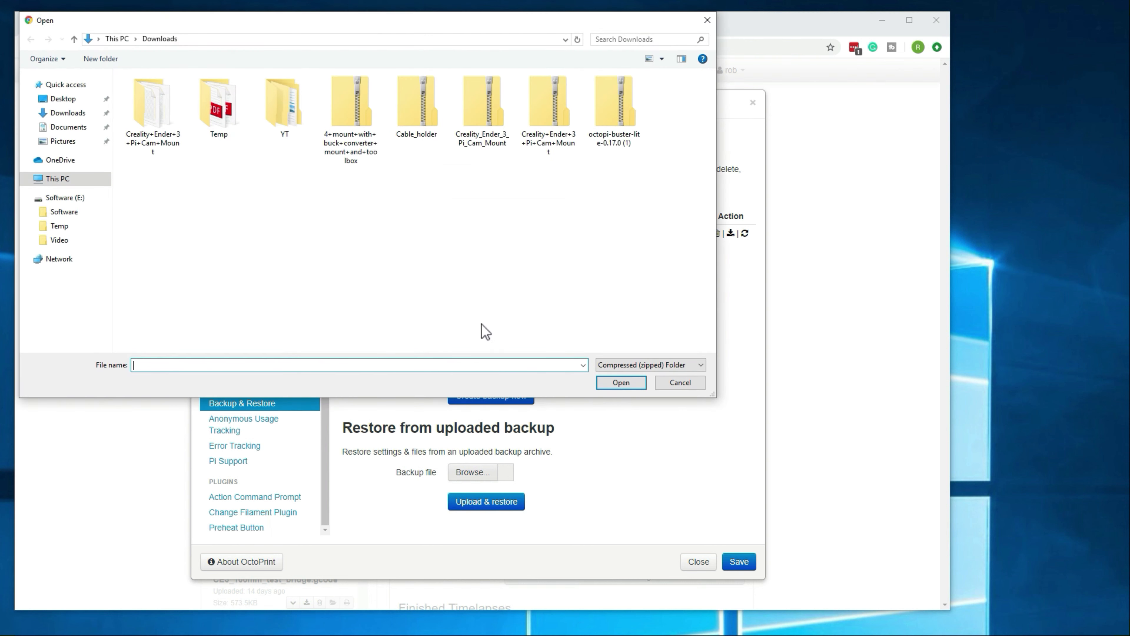
left_click(680, 382)
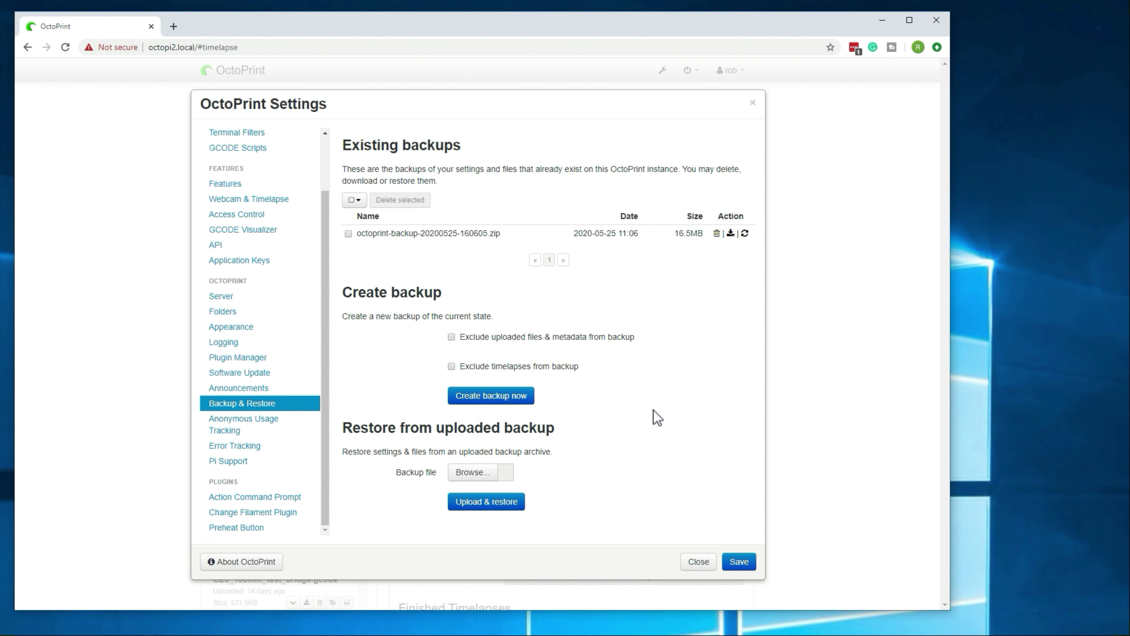
- Close the OctoPrint settings without saving and view the registered application keys in the account's user settings
left_click(695, 562)
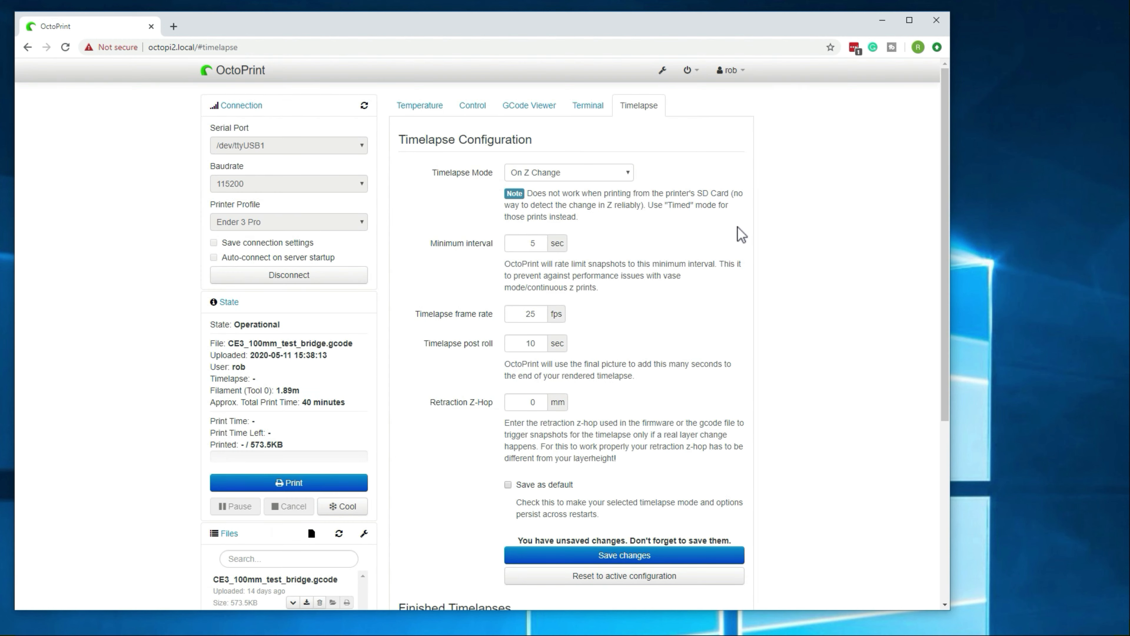
left_click(748, 76)
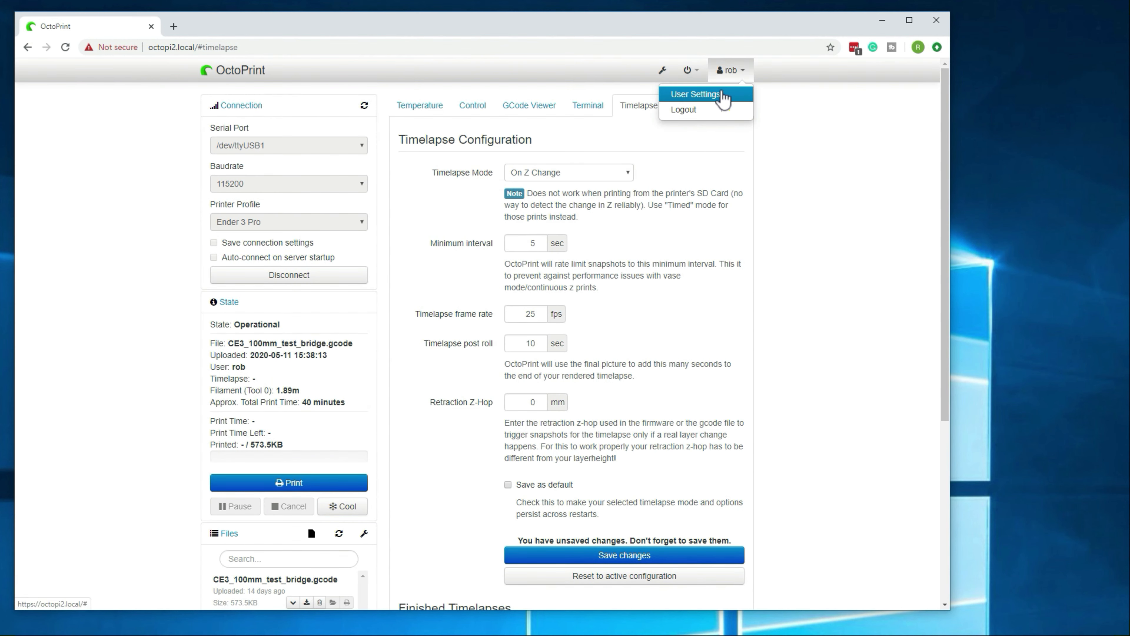
left_click(707, 95)
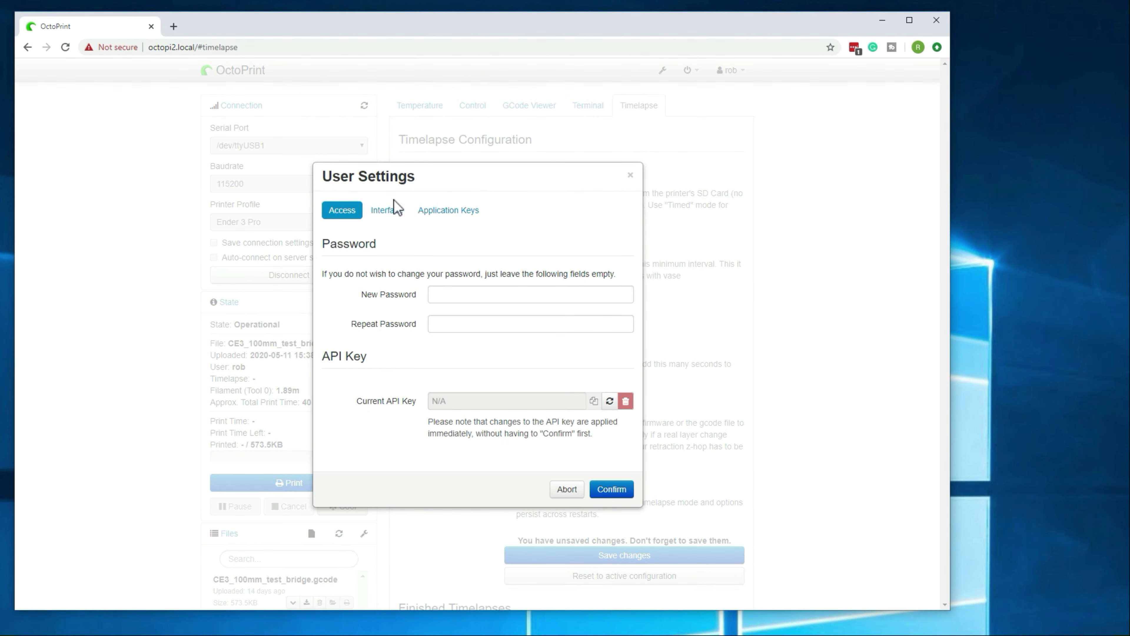
left_click(427, 213)
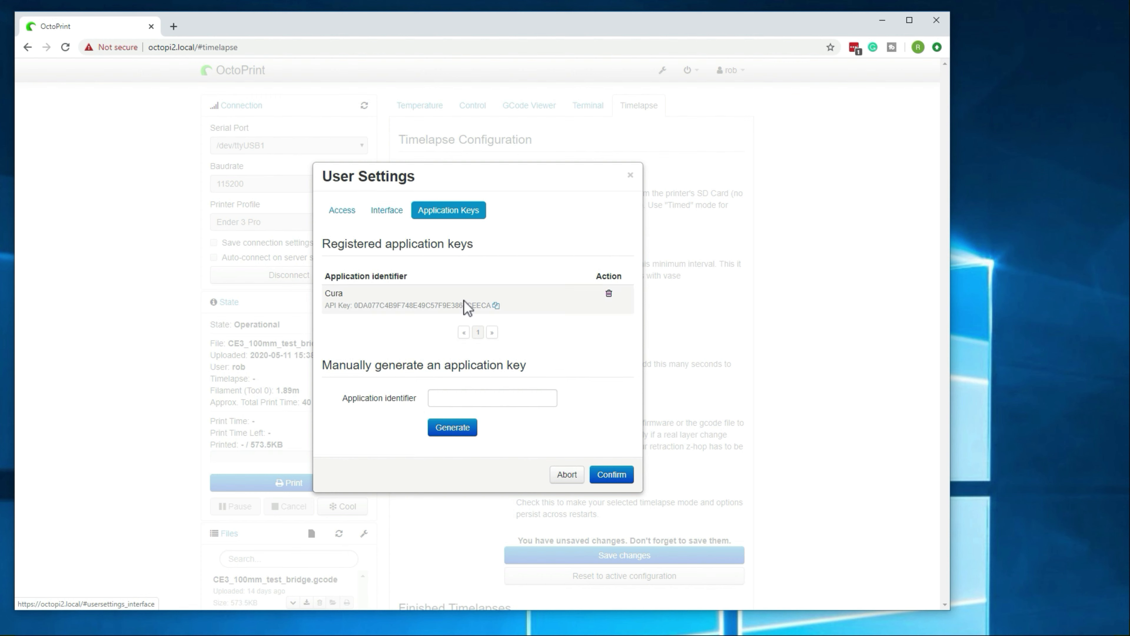
- Look through the interface language choices and the password and API key options in the user settings, and close the dialog without confirming
left_click(391, 215)
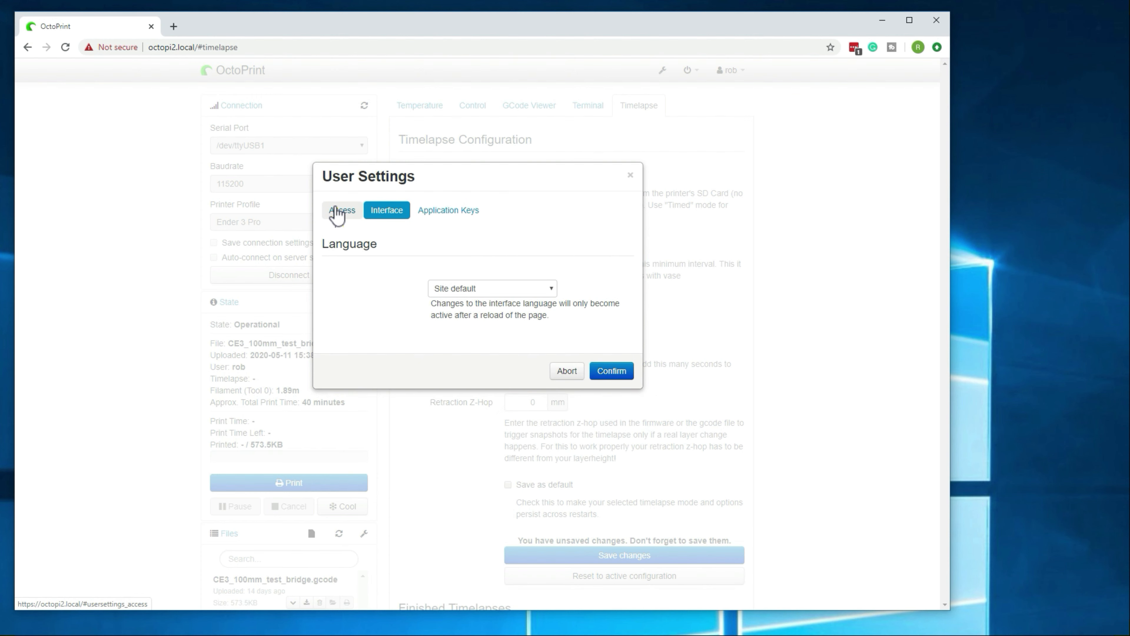
left_click(337, 212)
left_click(385, 210)
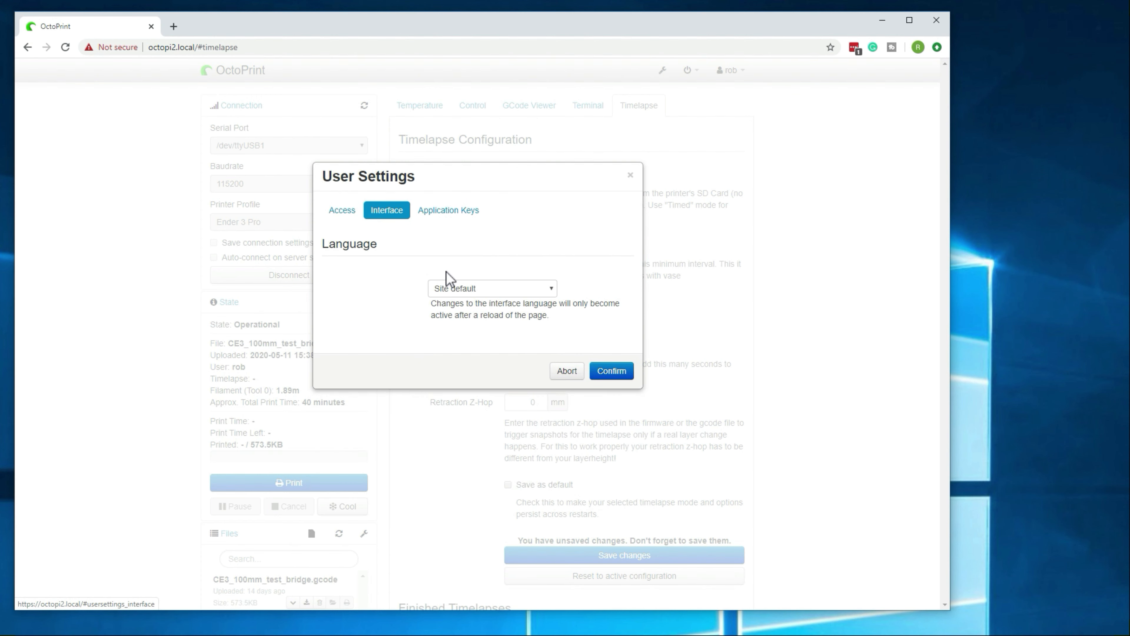
left_click(464, 289)
left_click(600, 266)
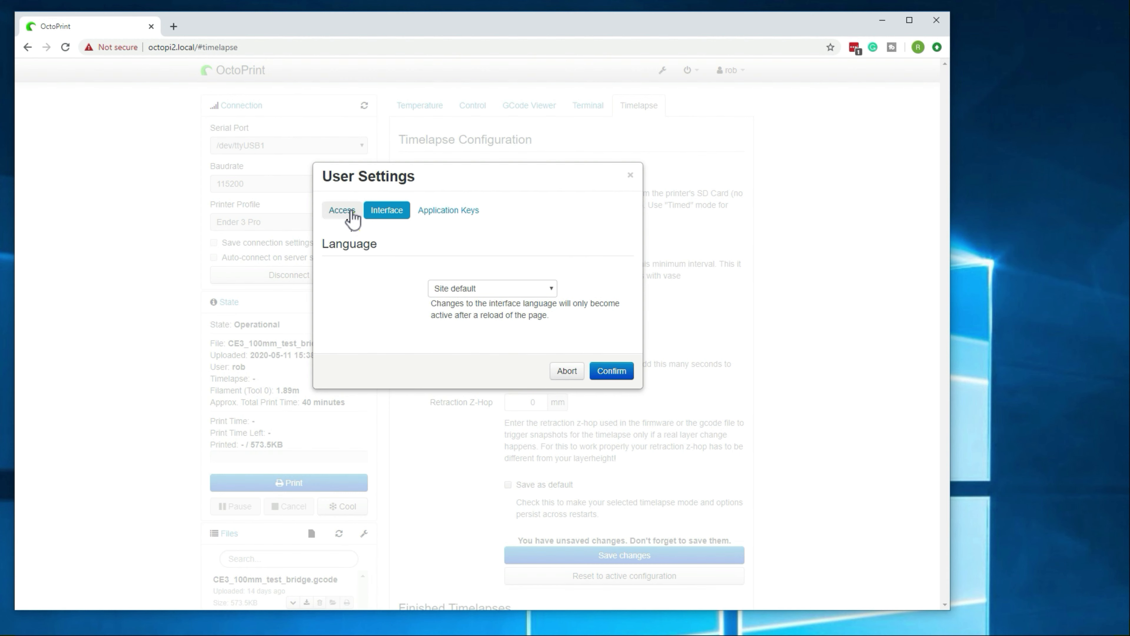
left_click(349, 219)
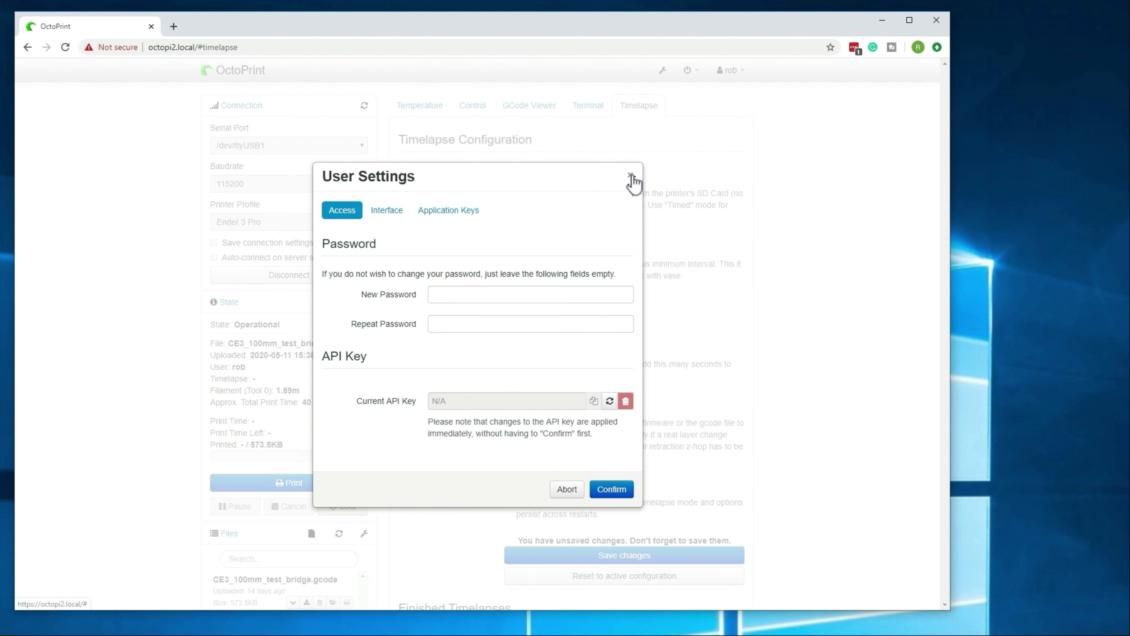
left_click(632, 176)
- View the system options for shutdown, reboot, restart and safe mode restart, and dismiss them without choosing one
left_click(692, 72)
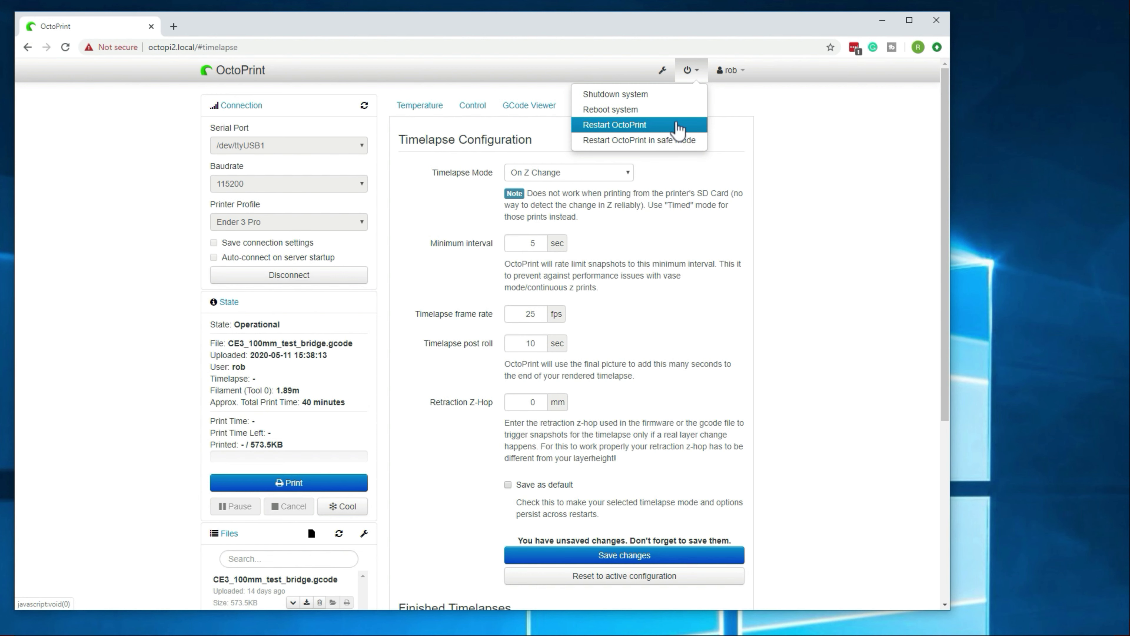
left_click(797, 133)
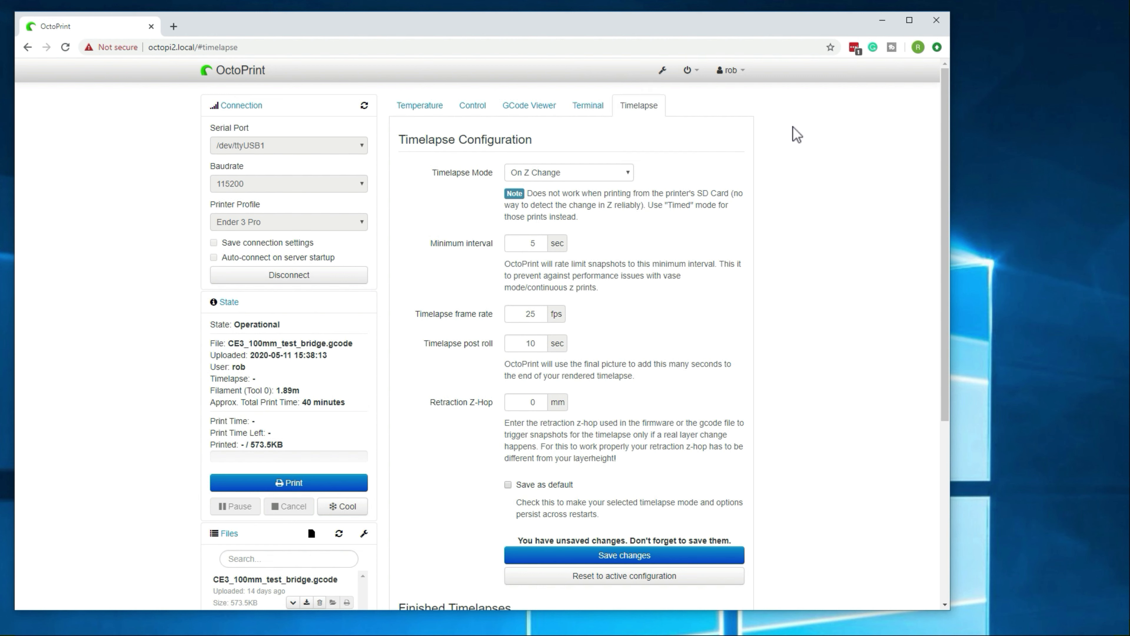